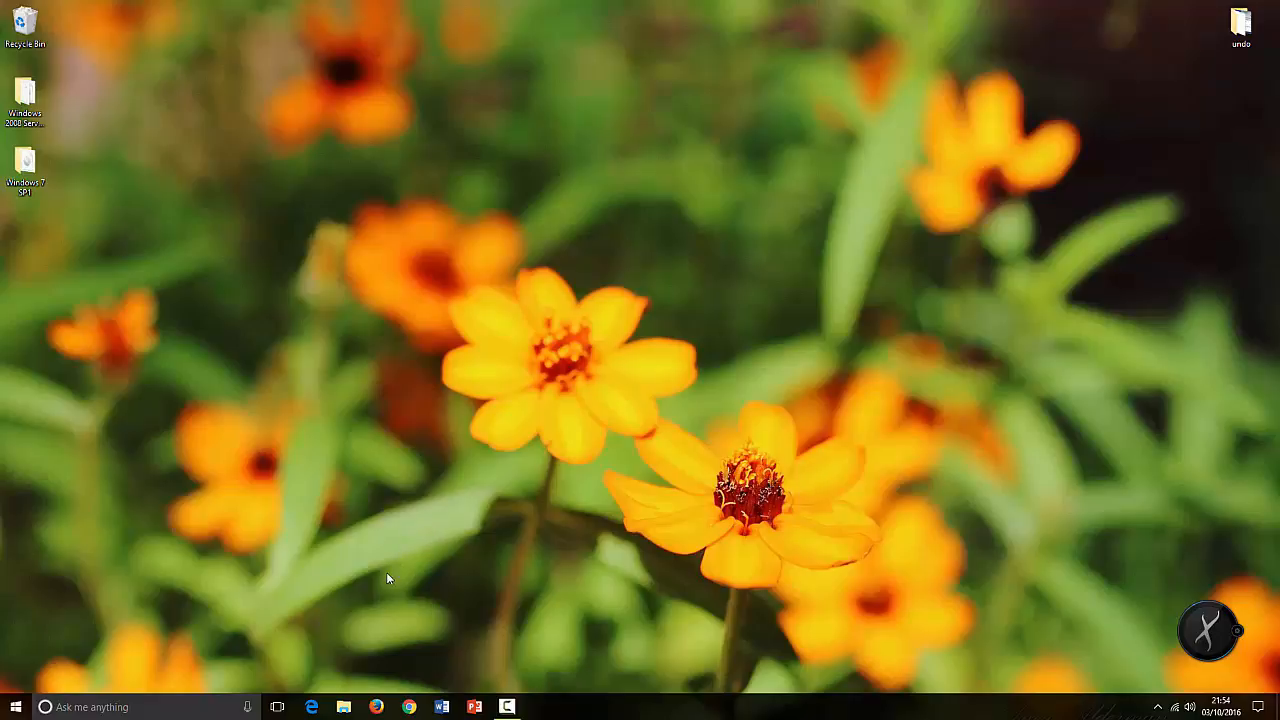
Search the web in Firefox for "virtual box" and open the VirtualBox 5.1 download page on virtualbox.org
click(377, 707)
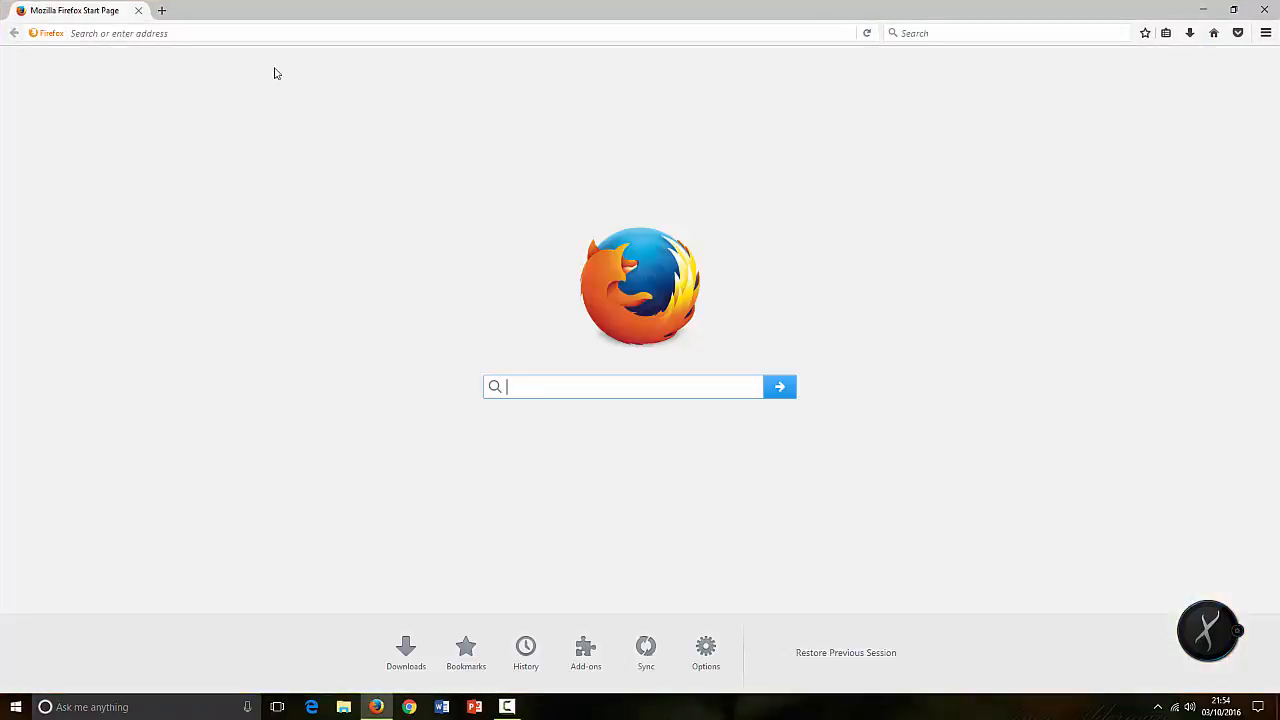
click(522, 376)
text(v)
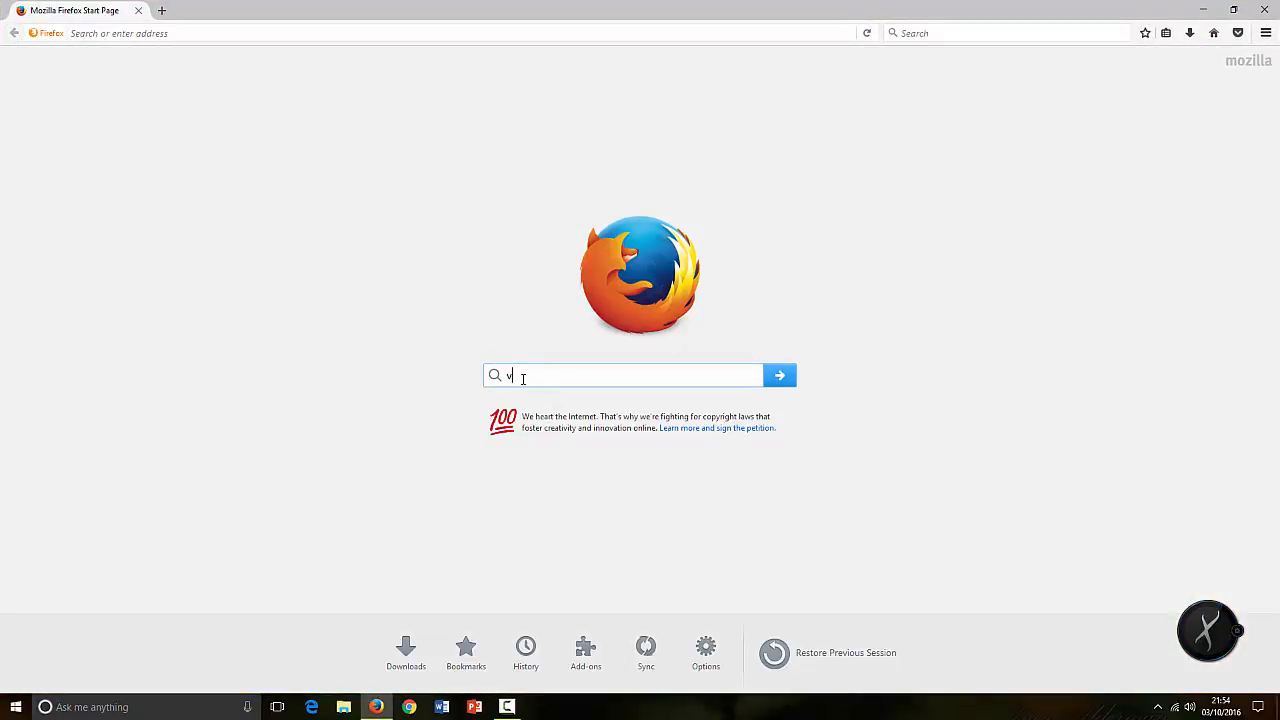
text(irtual box)
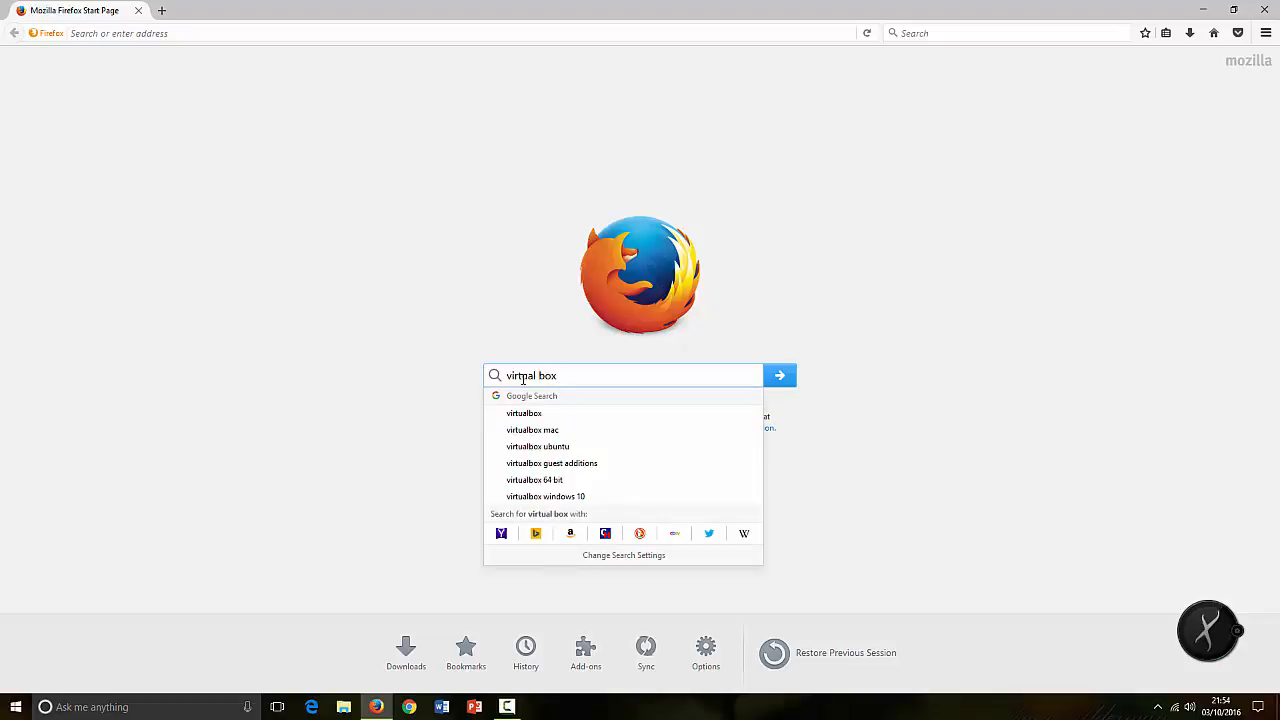
key(Return)
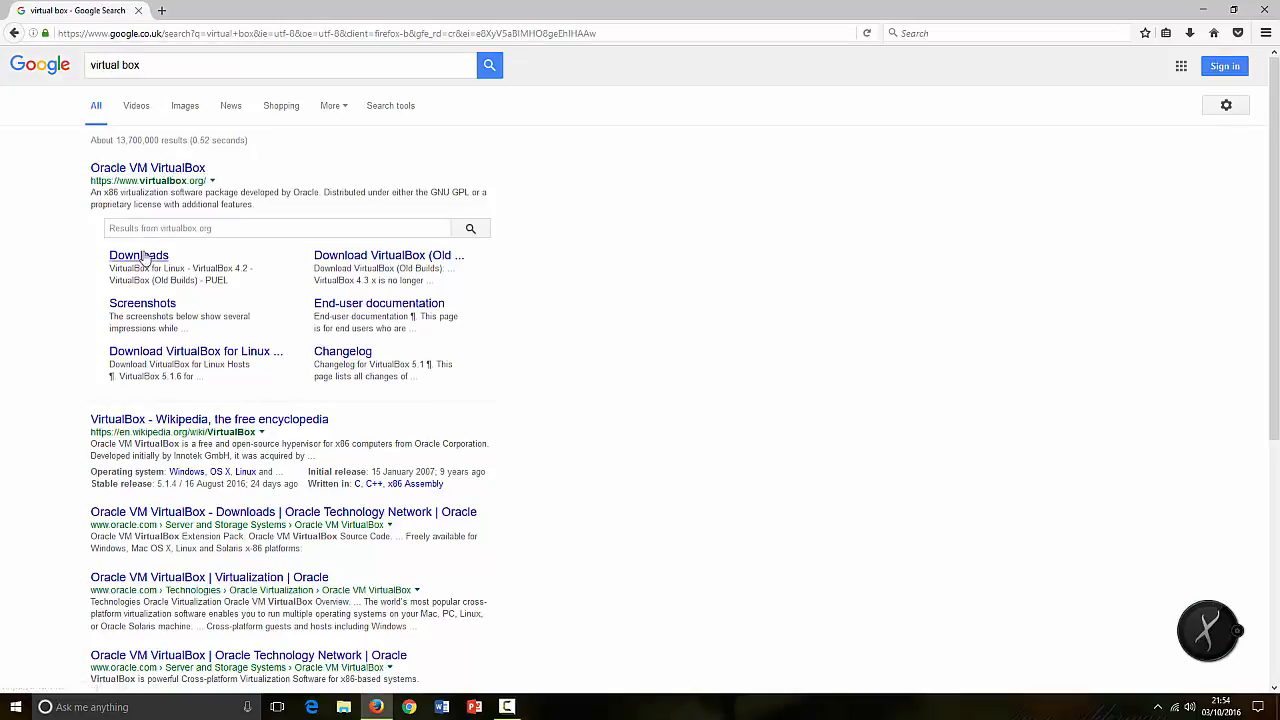
click(170, 172)
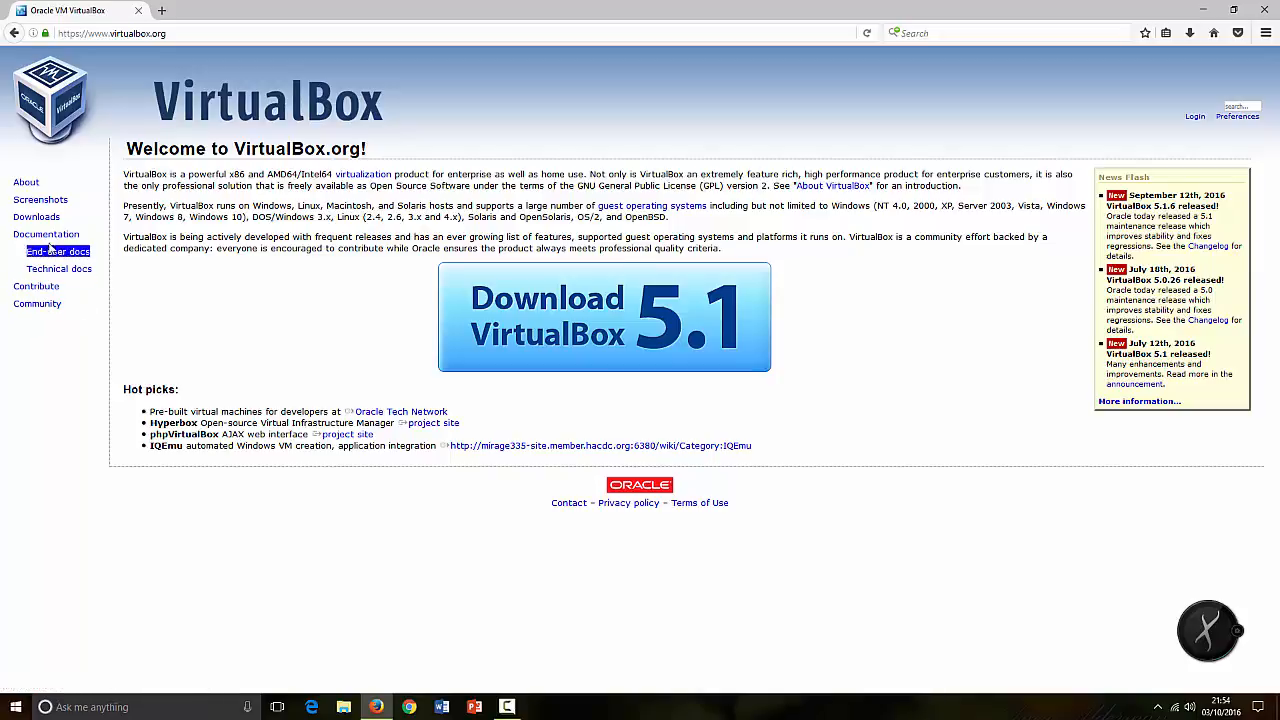
click(547, 325)
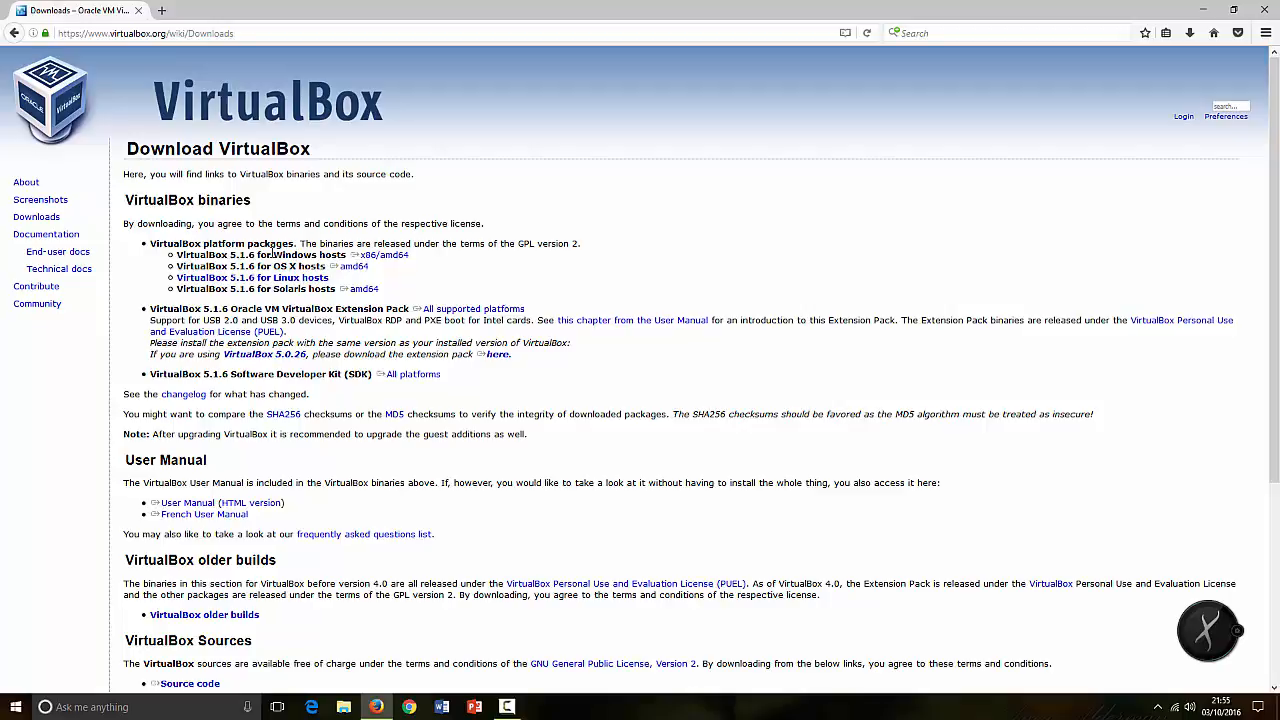
drag(345, 255, 408, 256)
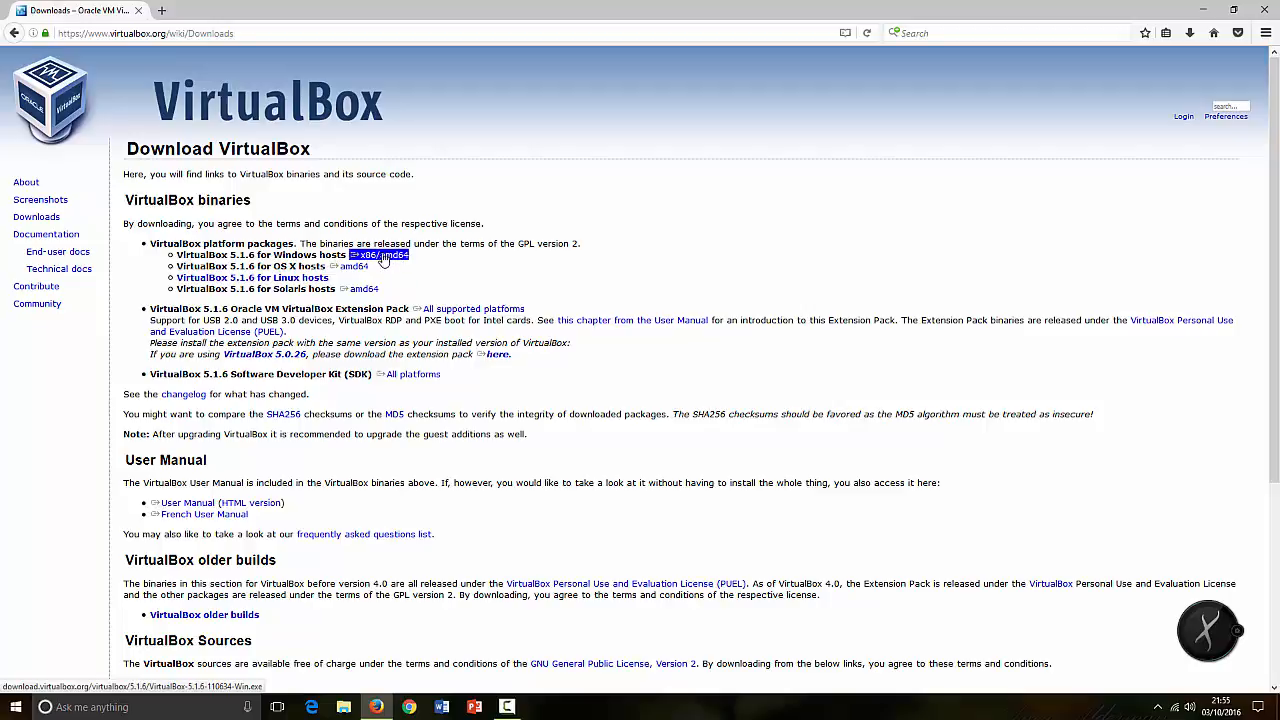
triple_click(281, 283)
drag(326, 265, 370, 267)
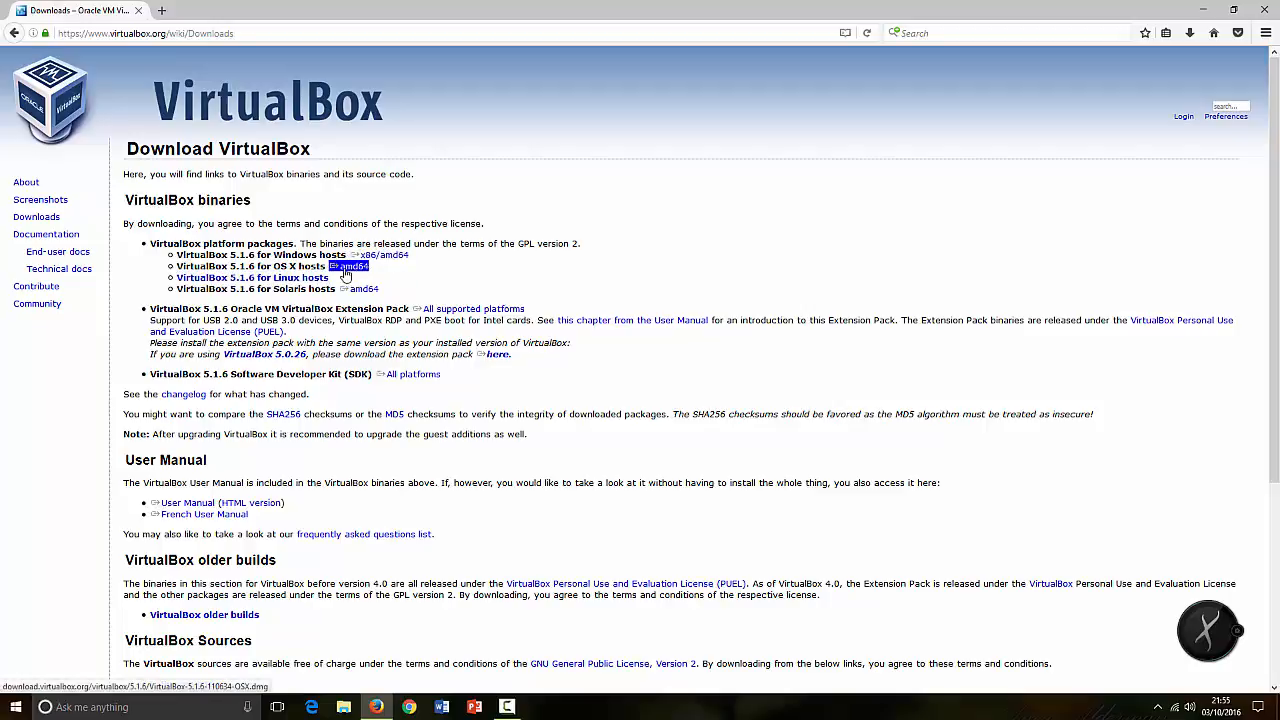
click(307, 268)
triple_click(307, 268)
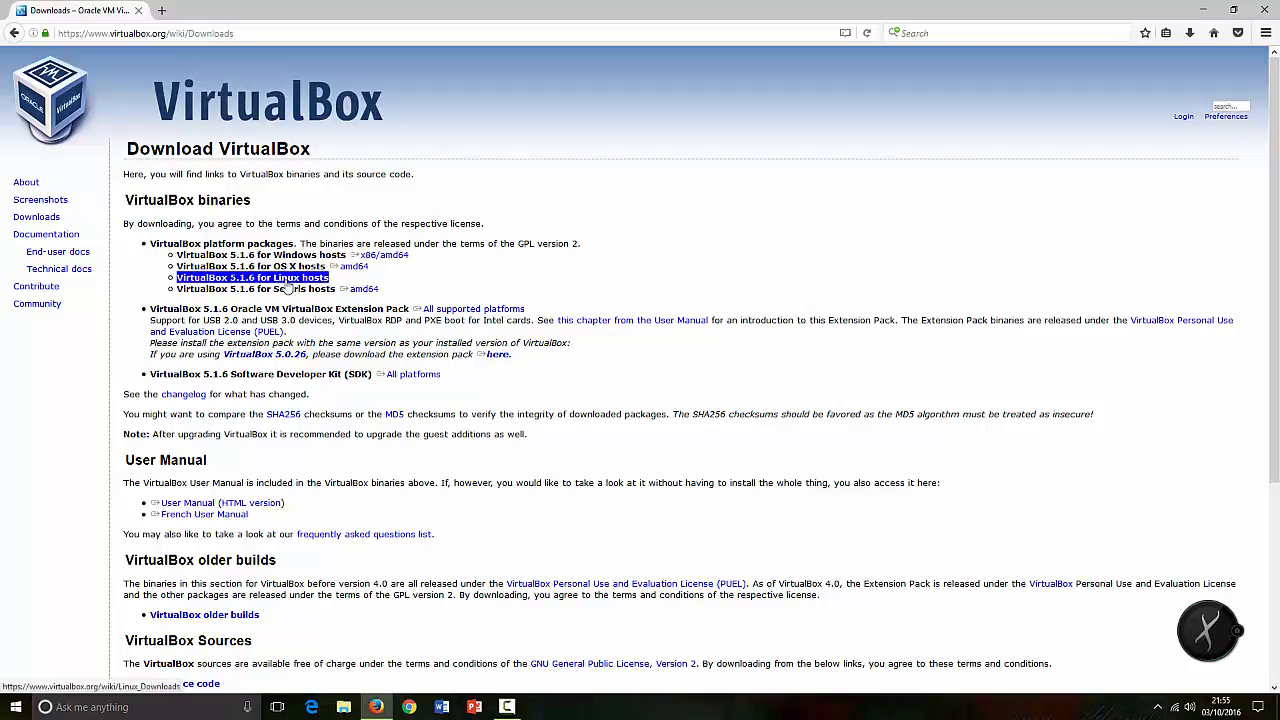
click(307, 289)
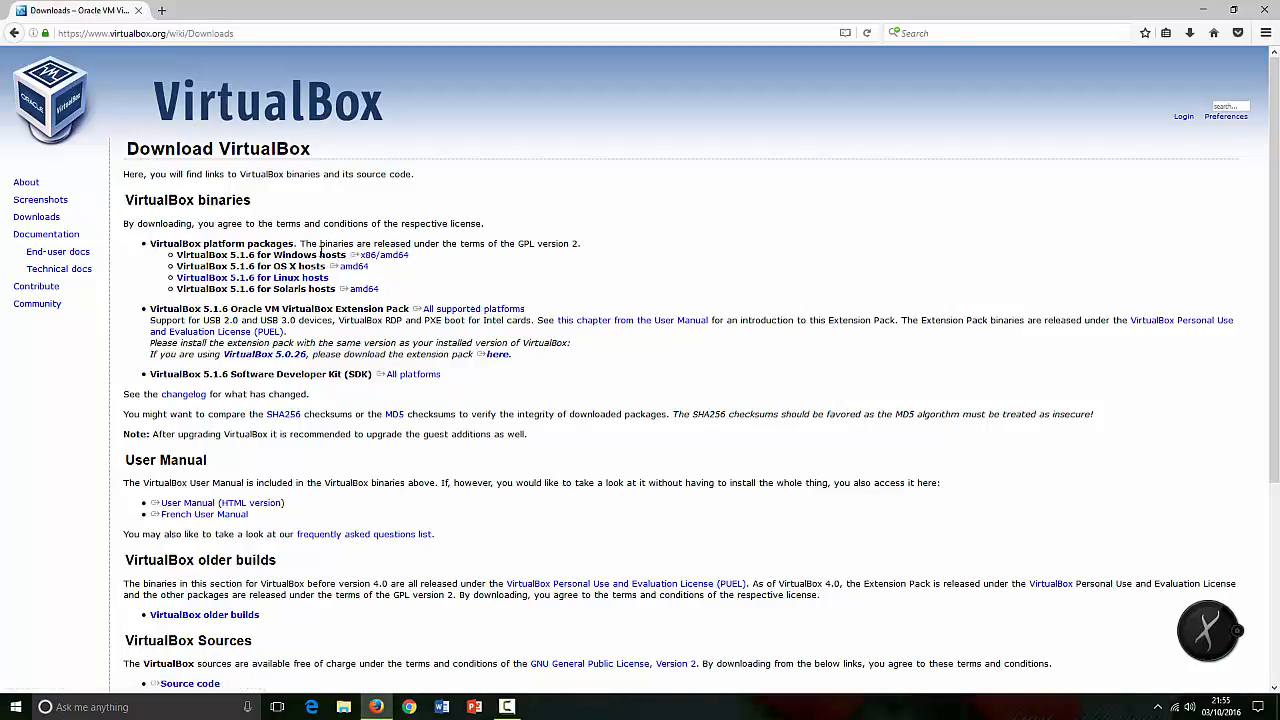
Download the VirtualBox 5.1.6 installer for Windows hosts (x86/amd64) and check the download's progress
click(381, 258)
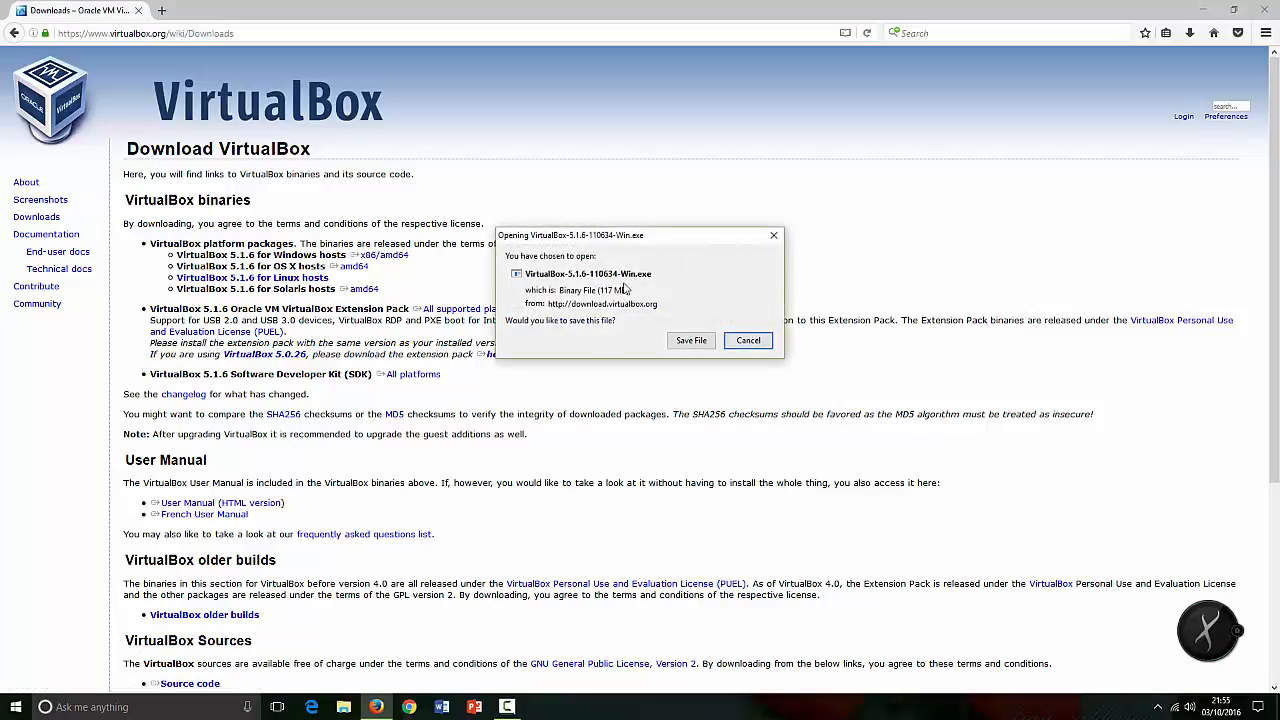
click(690, 341)
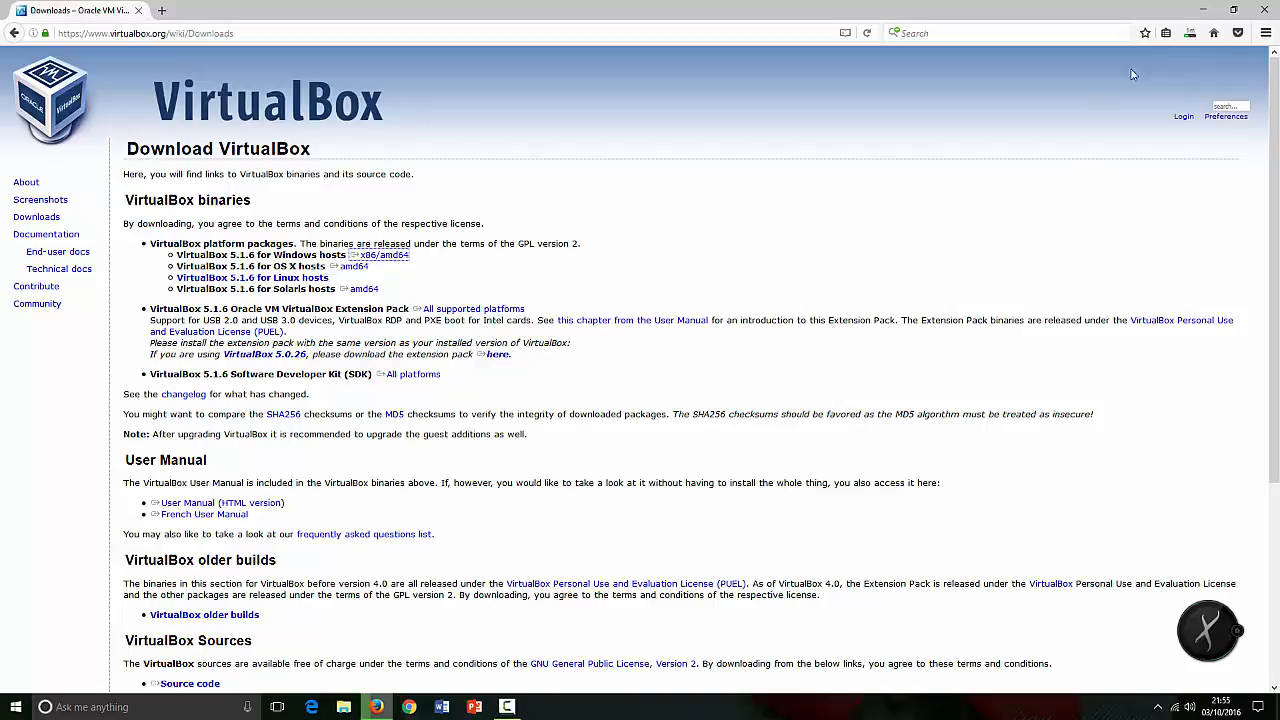
click(1190, 33)
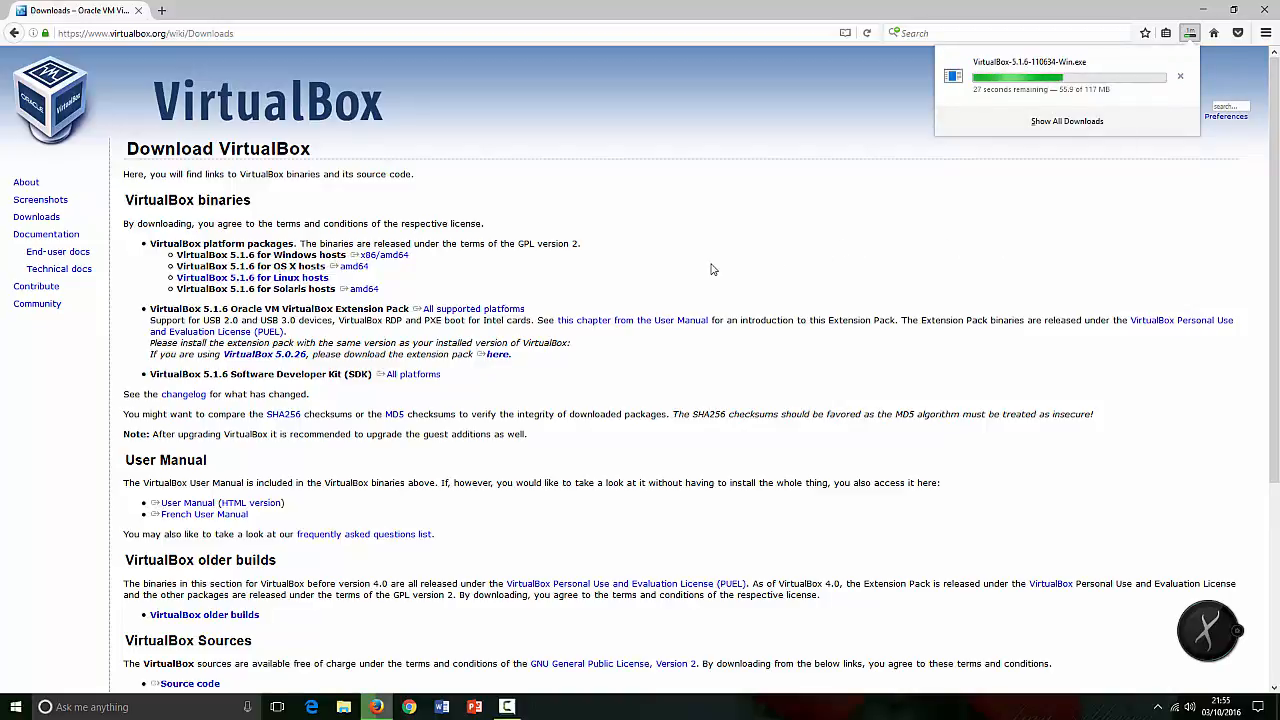
click(732, 154)
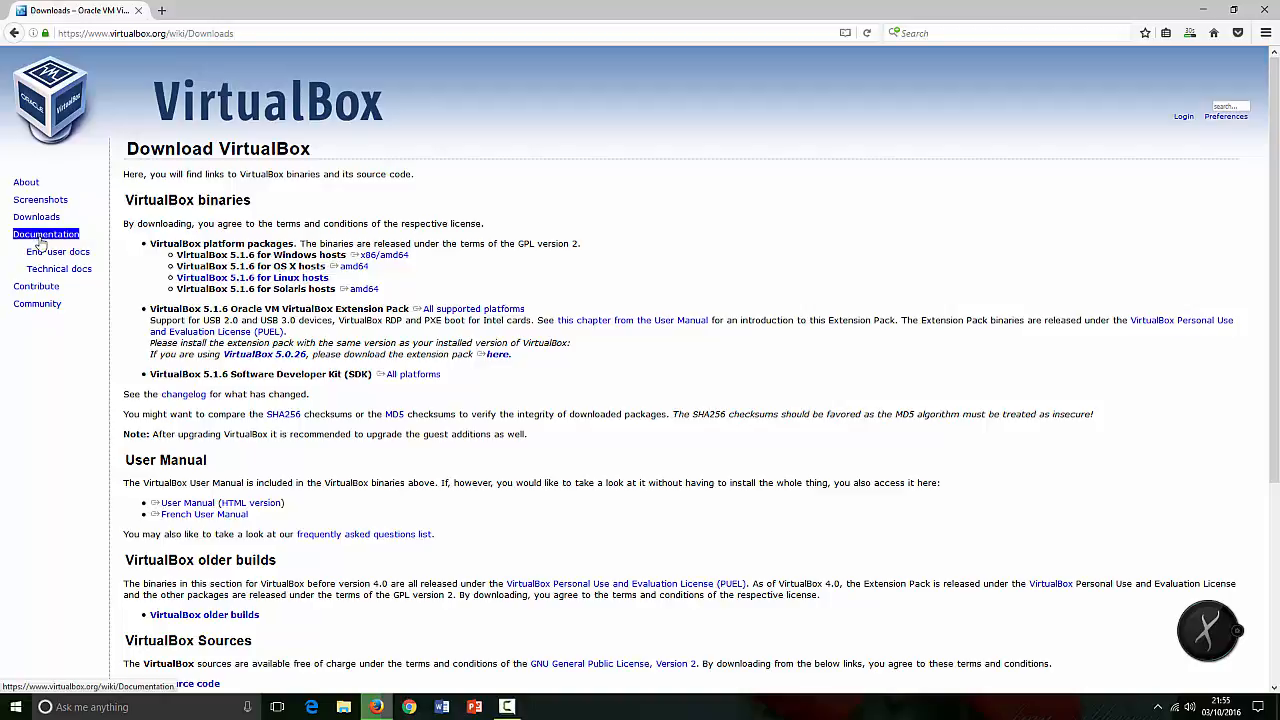
View the Community, Contribute and Technical docs pages of the VirtualBox website
click(38, 306)
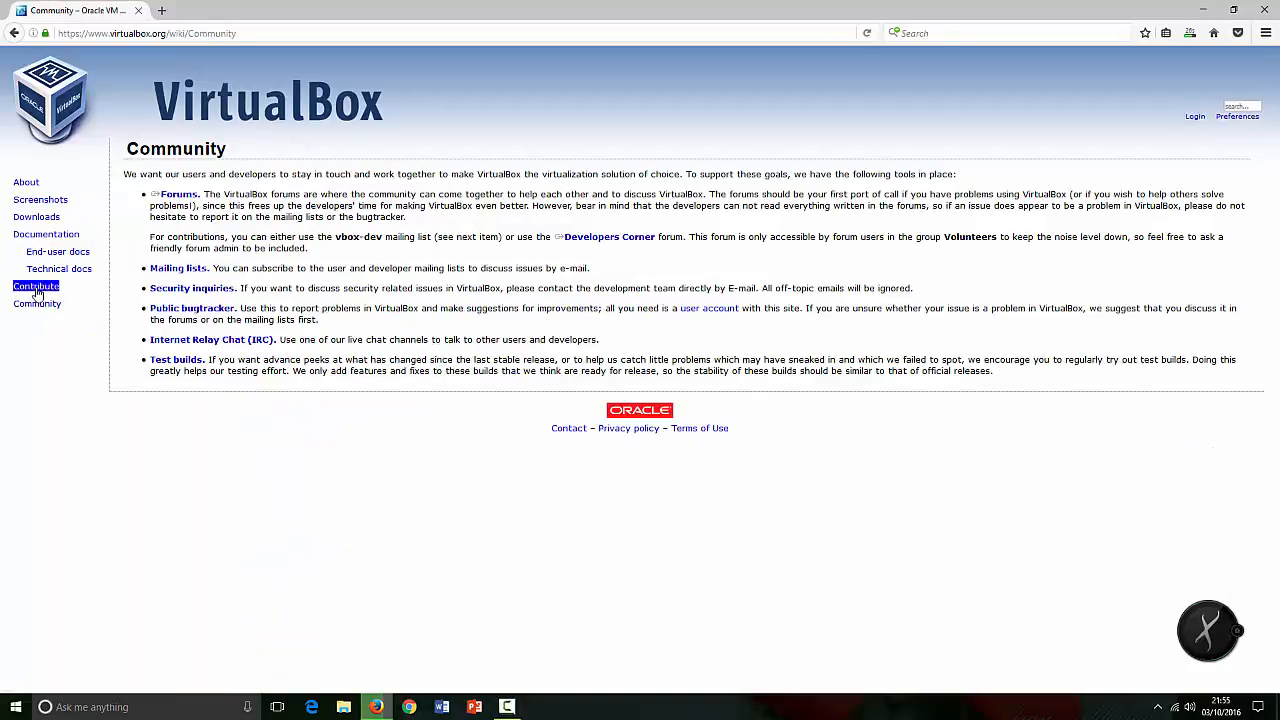
click(37, 288)
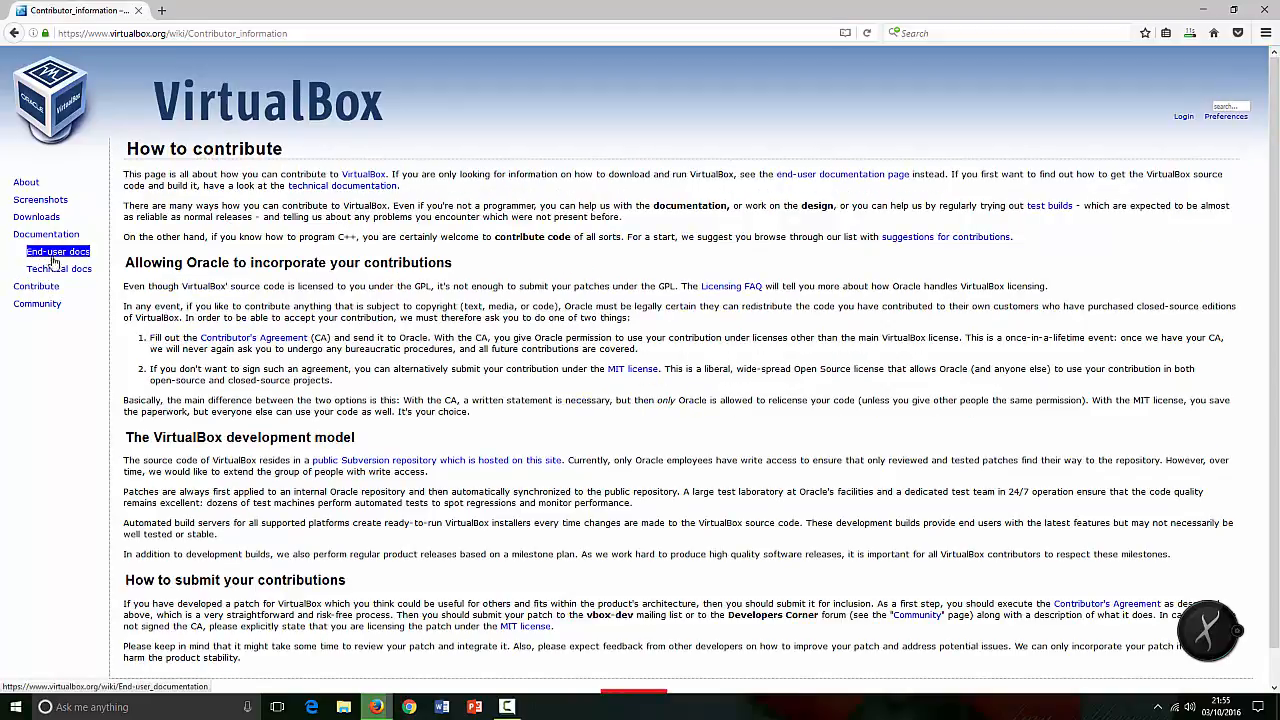
click(56, 268)
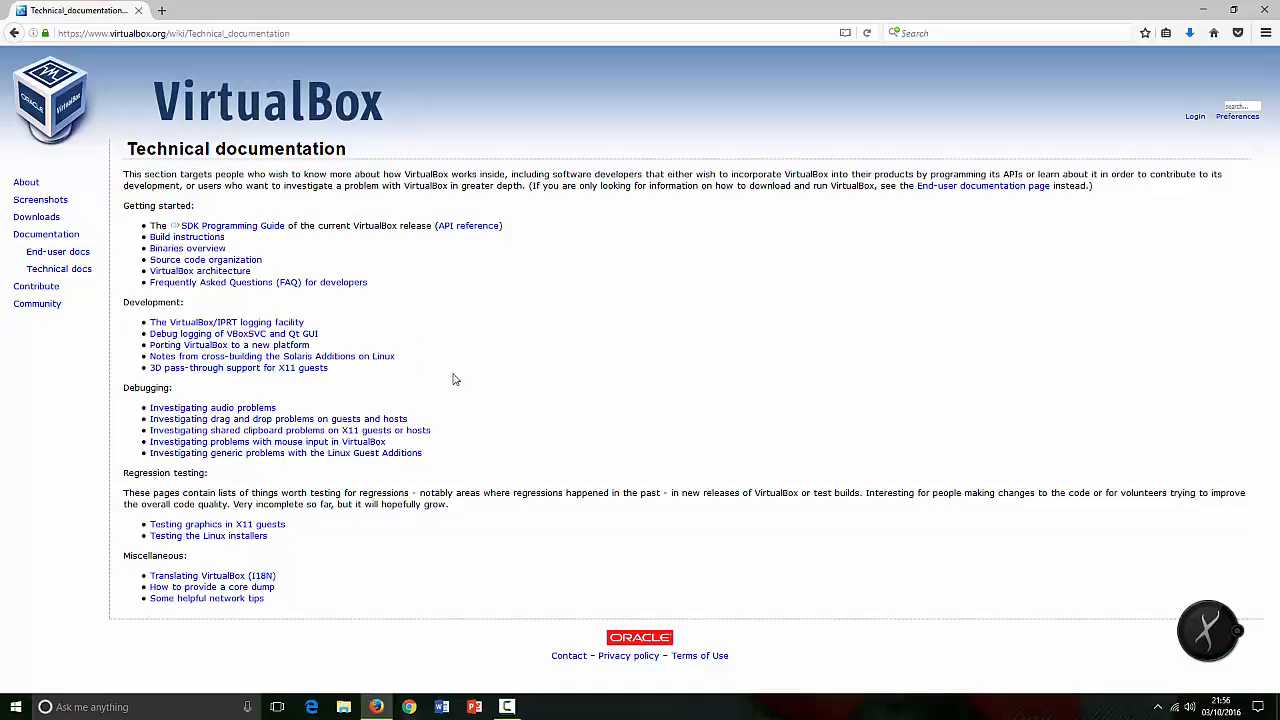
Run the downloaded VirtualBox-5.1.6-110634-Win.exe from its folder and close the Downloads folder and Firefox
click(1189, 34)
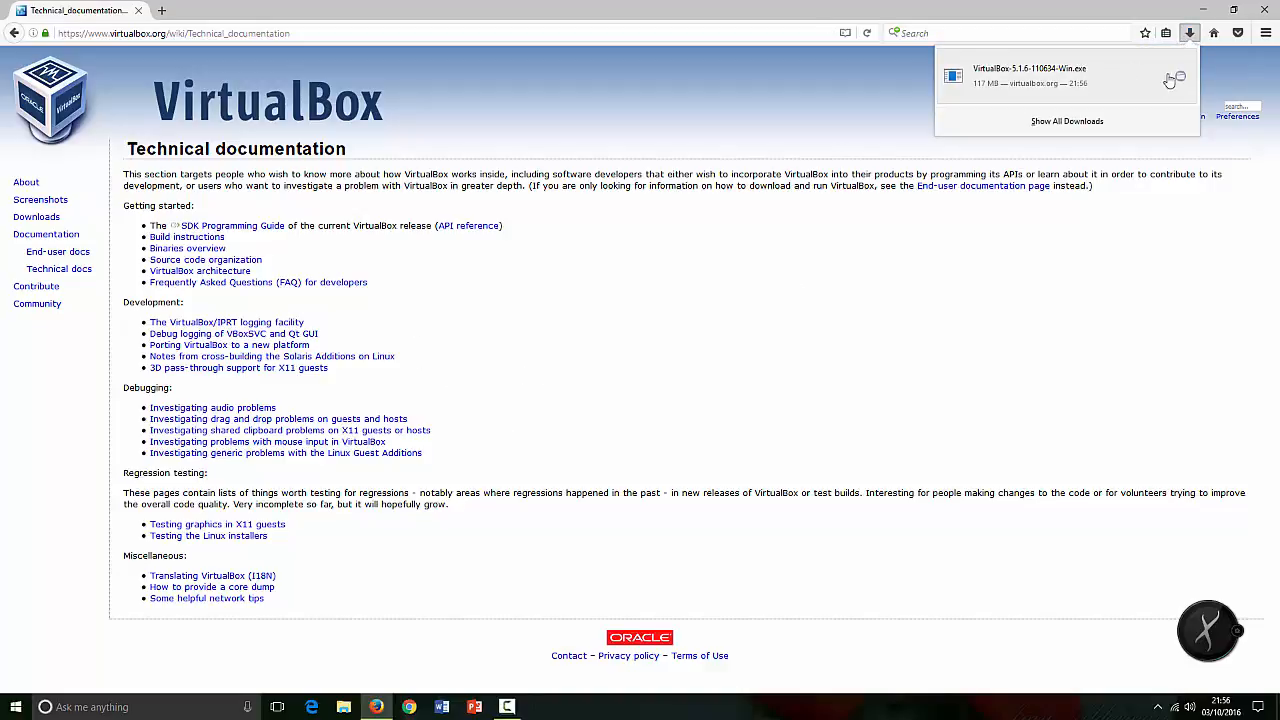
click(1180, 76)
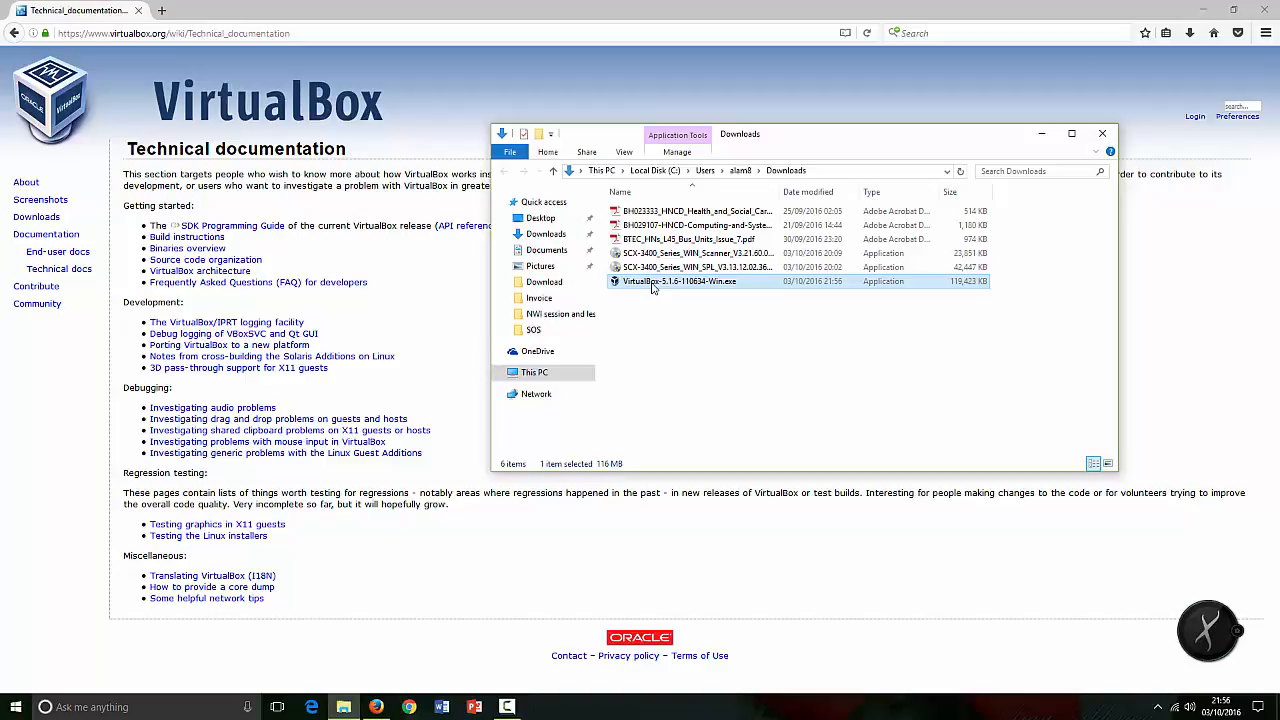
double_click(653, 284)
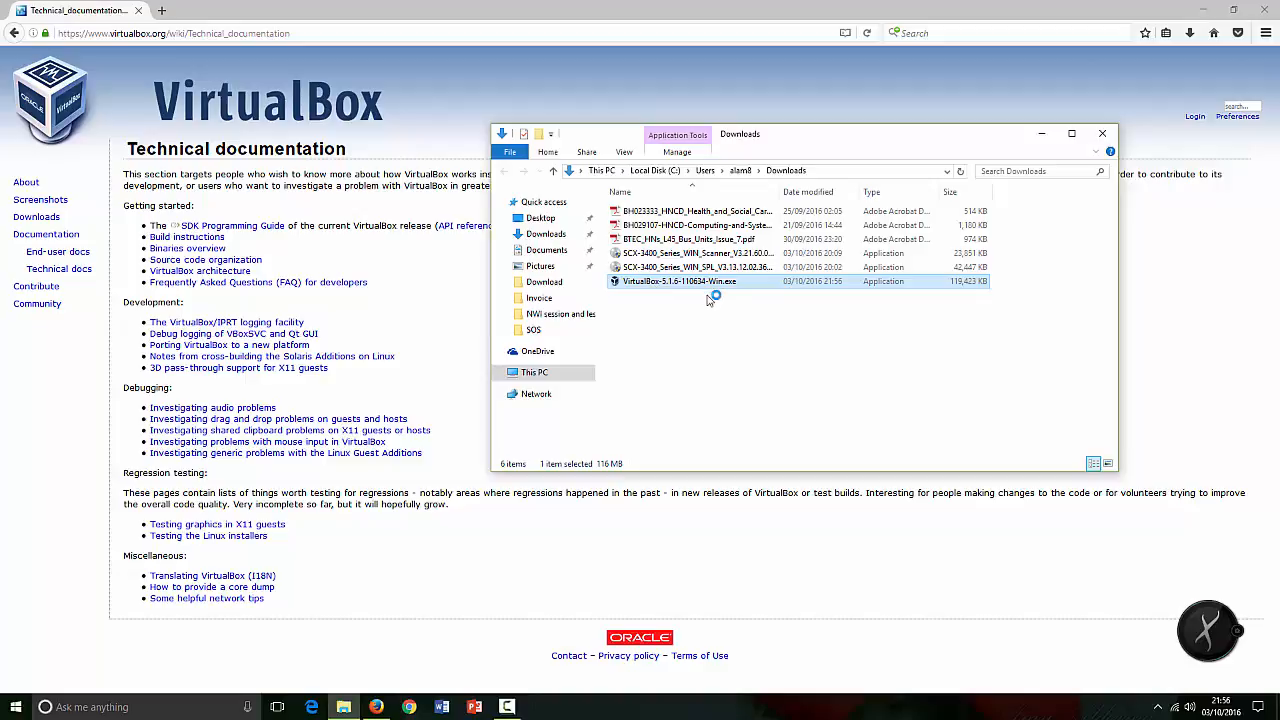
click(1102, 134)
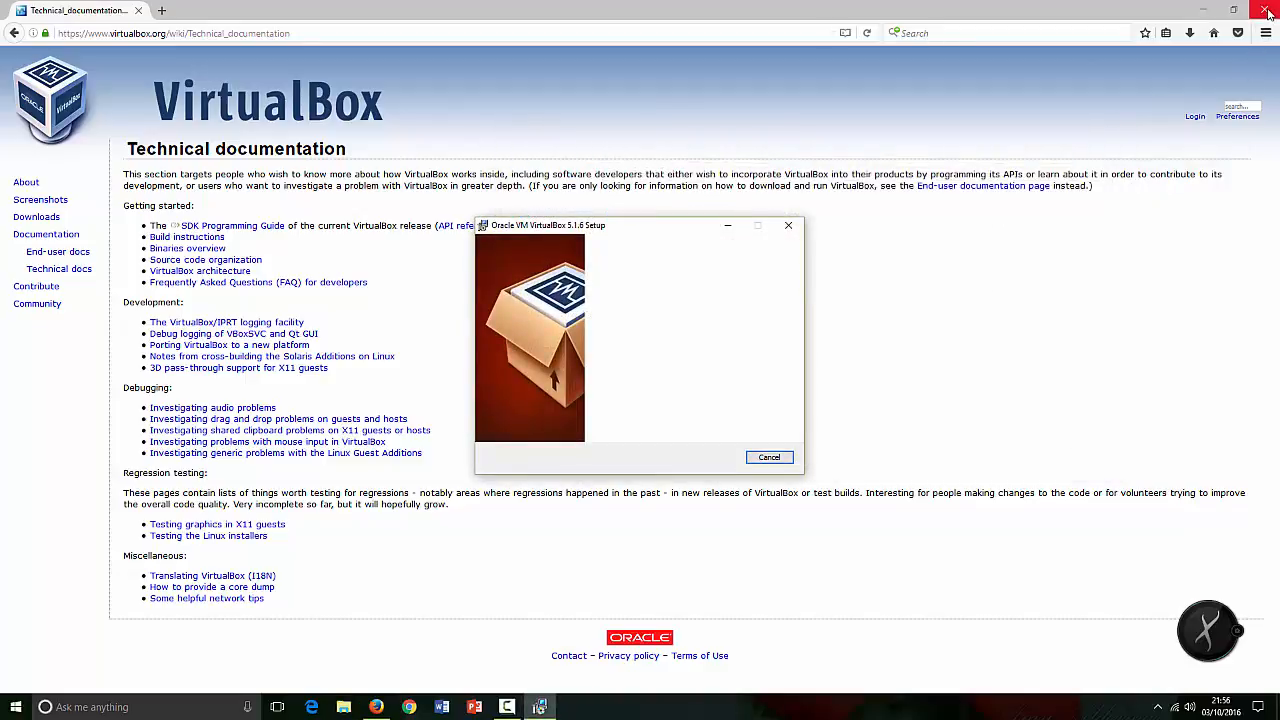
click(1268, 12)
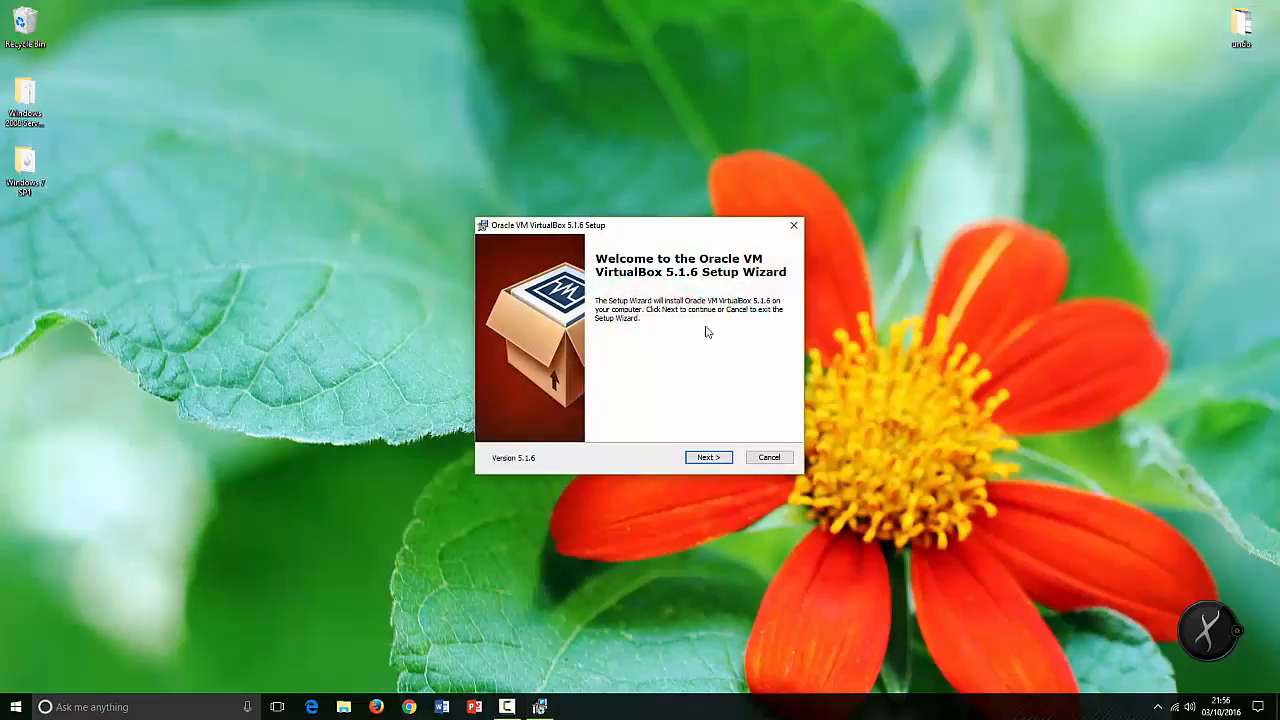
Start installing VirtualBox with the default features, location, shortcuts and file associations, accepting the temporary network disconnection
click(726, 458)
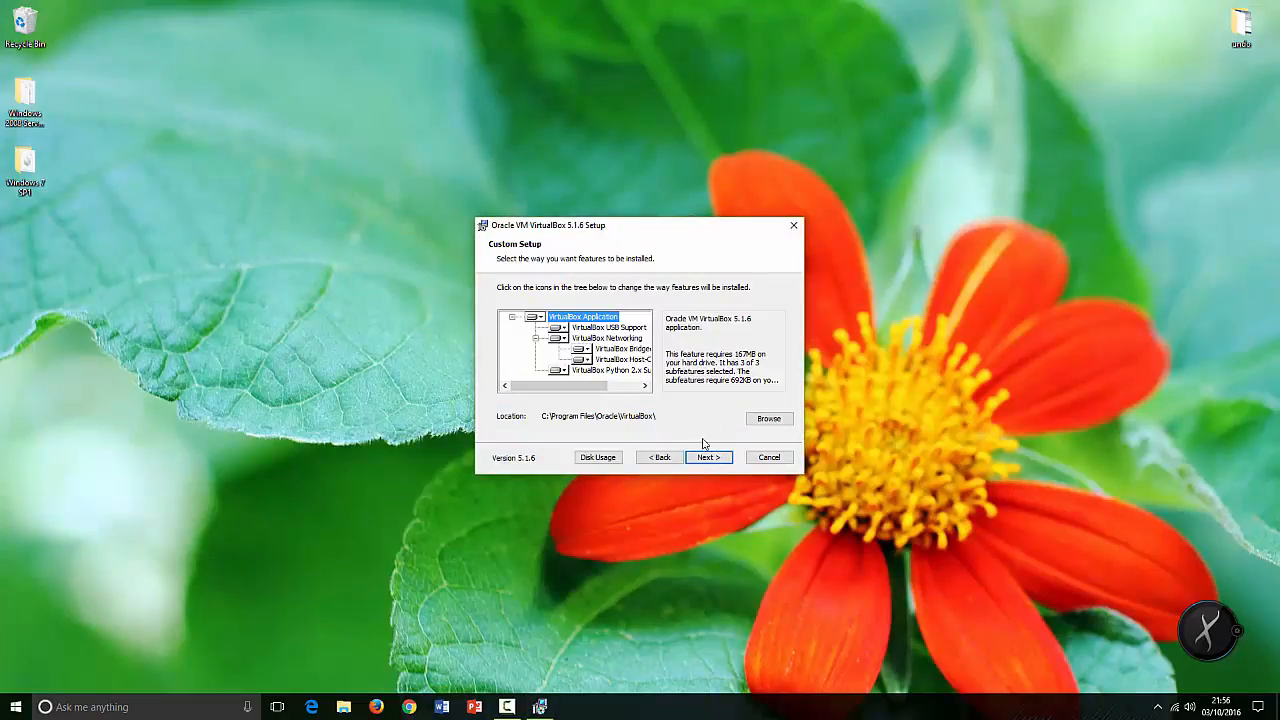
click(710, 459)
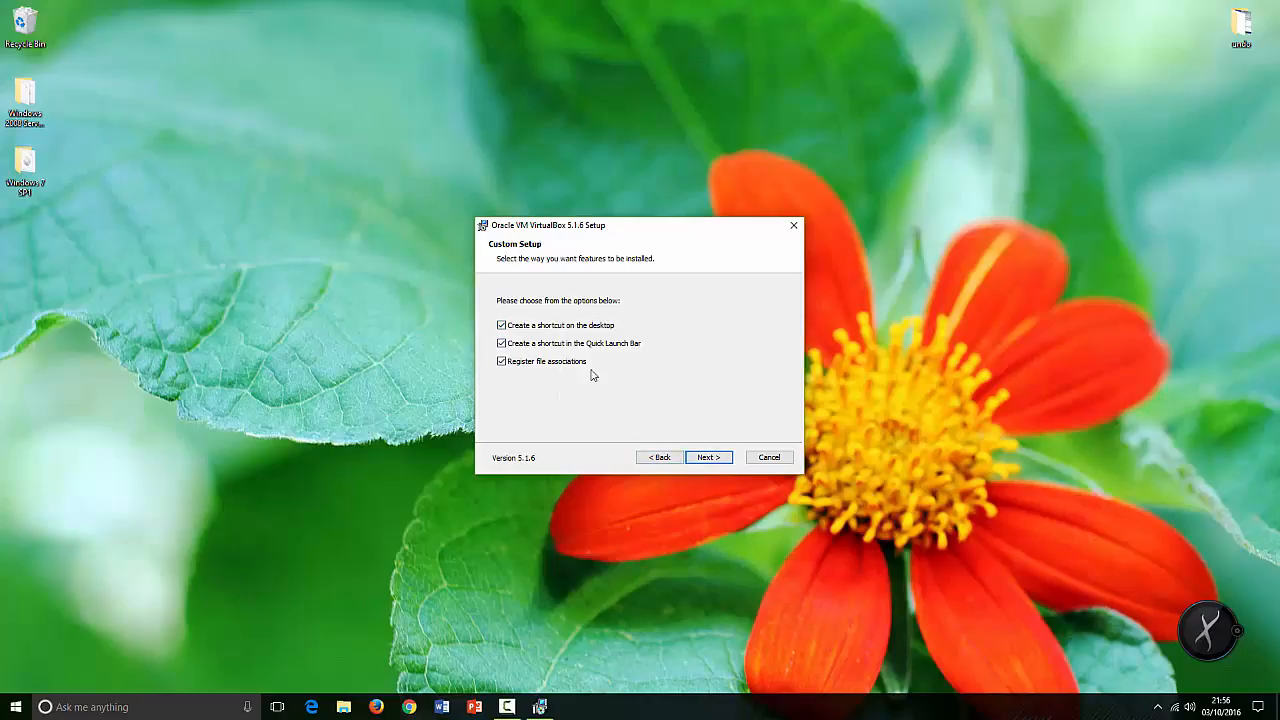
click(708, 457)
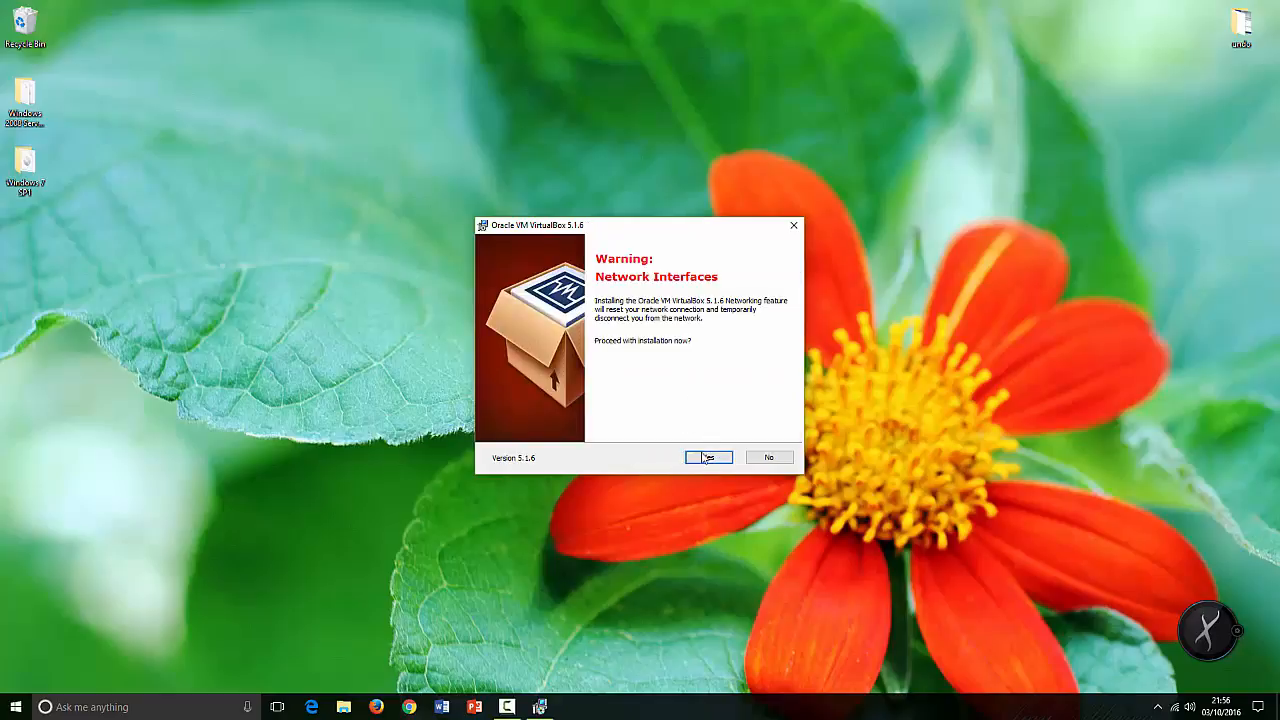
click(708, 457)
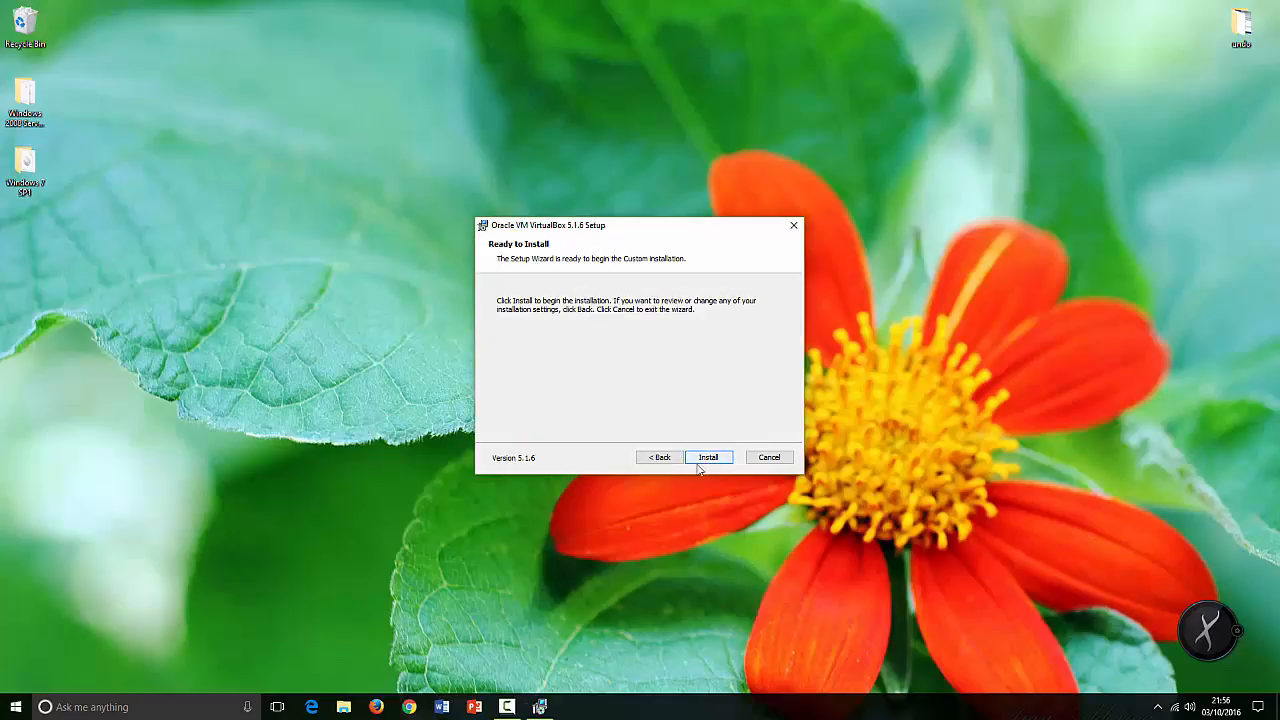
click(708, 460)
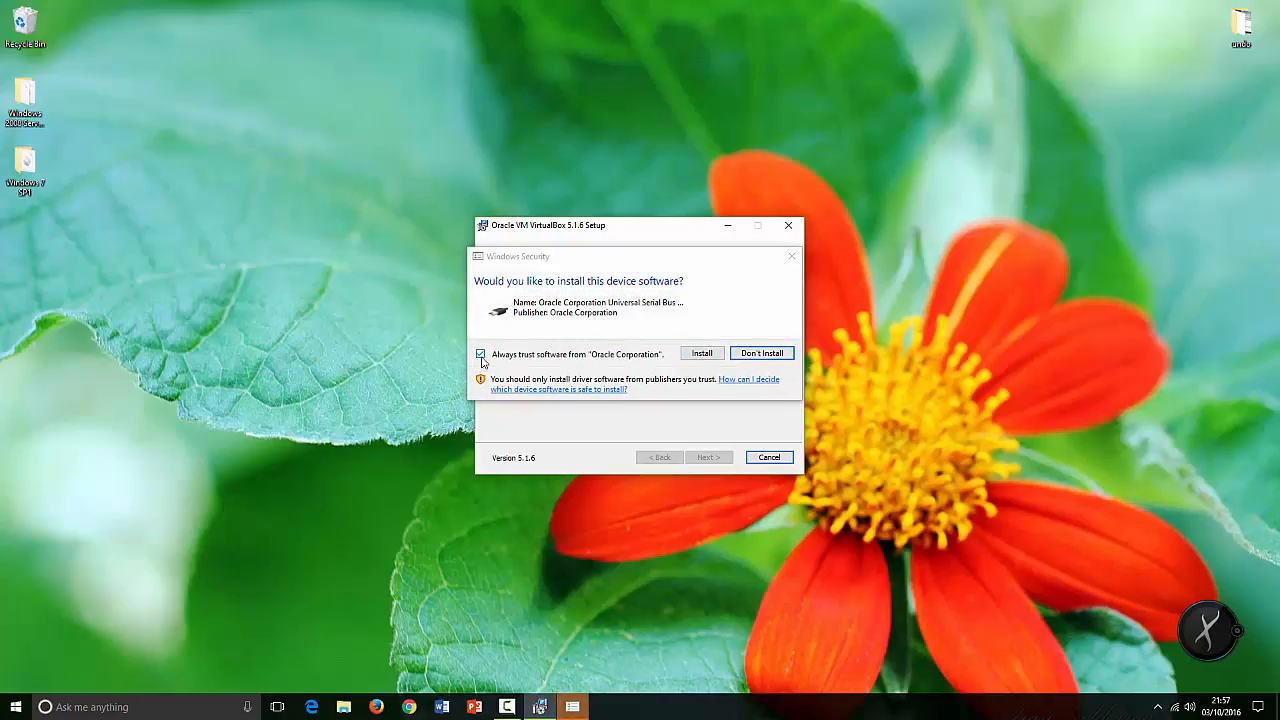
Install the Oracle device software with the publisher always trusted, and finish the setup with VirtualBox set to start
click(700, 355)
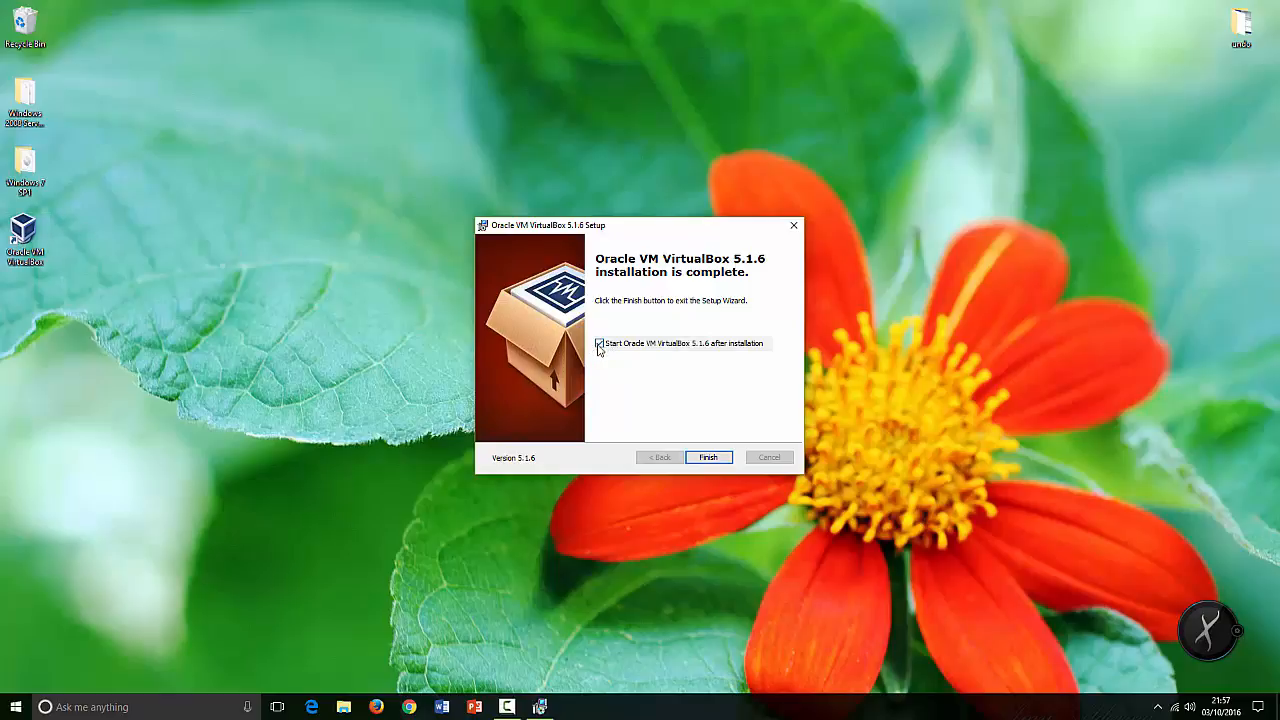
click(712, 457)
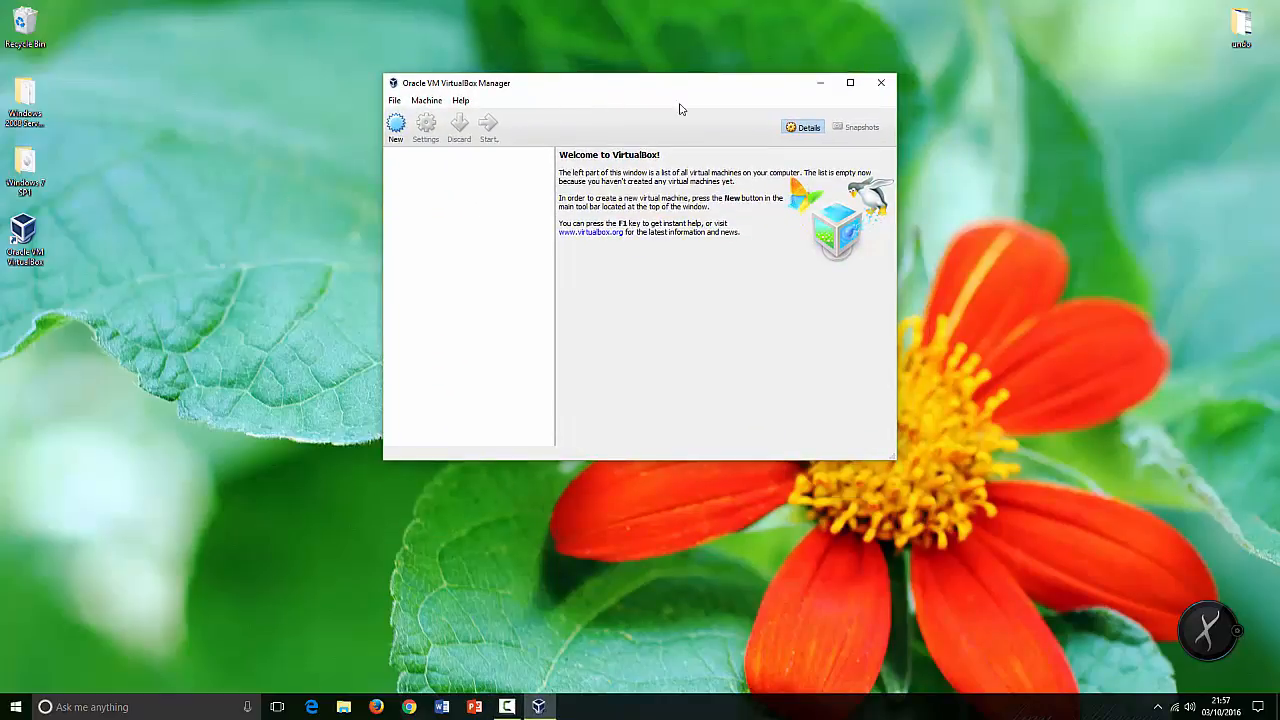
Close the VirtualBox Manager and reopen it from its desktop shortcut, moving its window aside
click(886, 86)
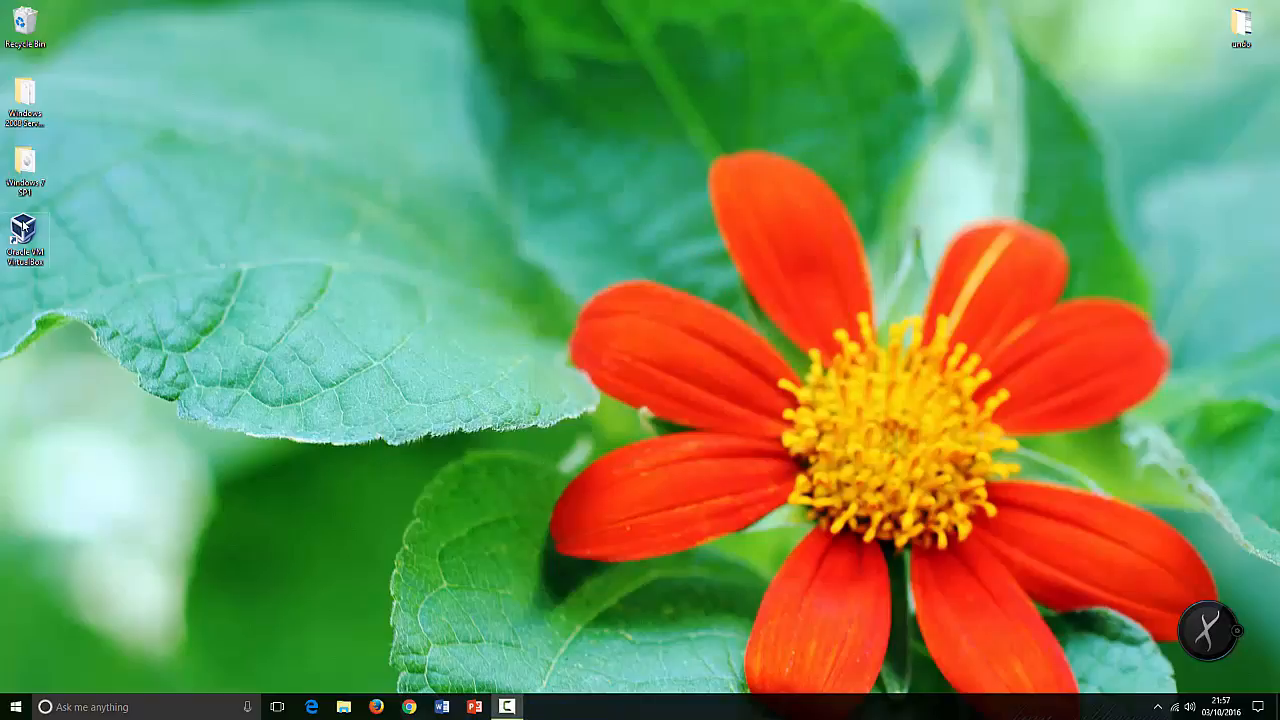
double_click(24, 228)
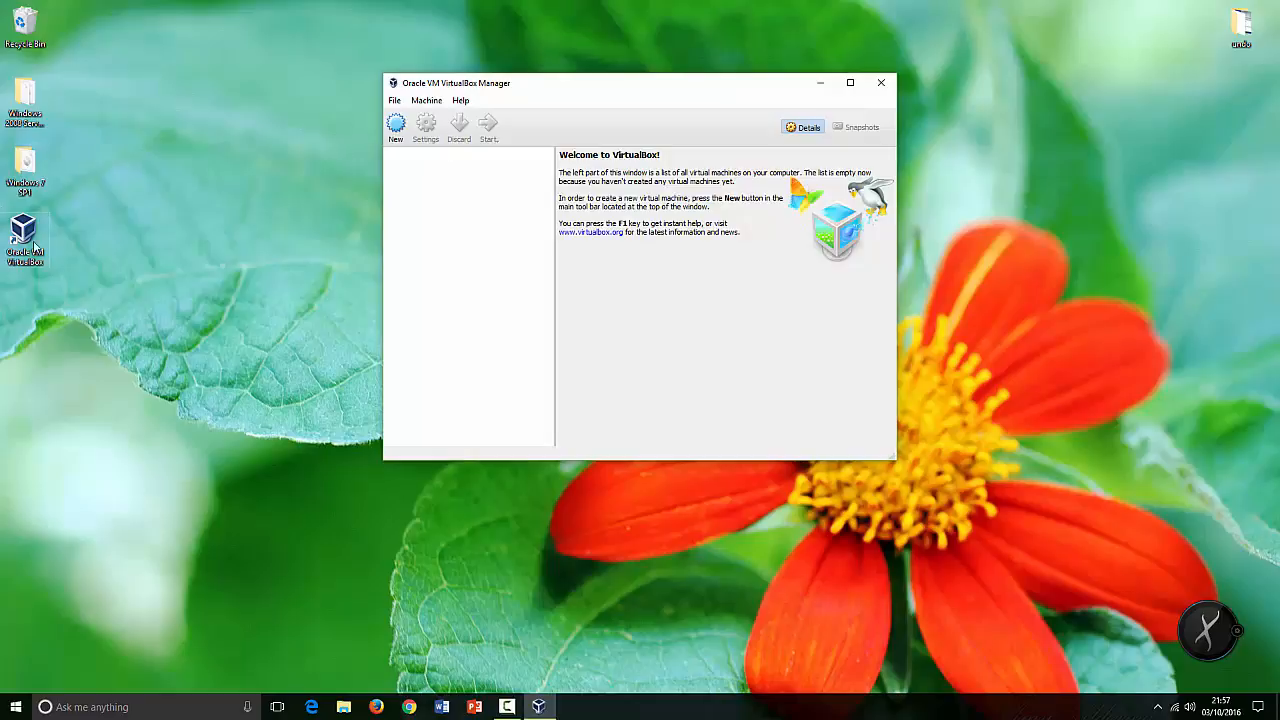
drag(591, 79, 711, 93)
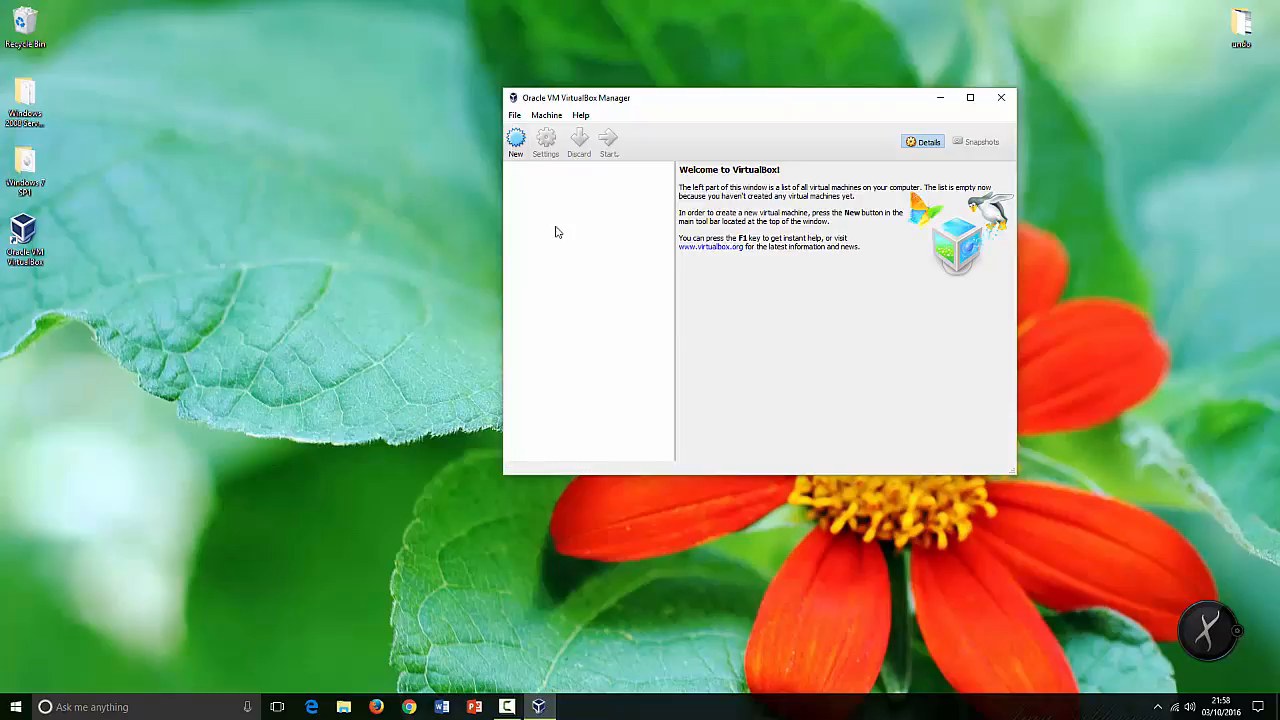
Begin creating a new virtual machine and name it Server
click(516, 141)
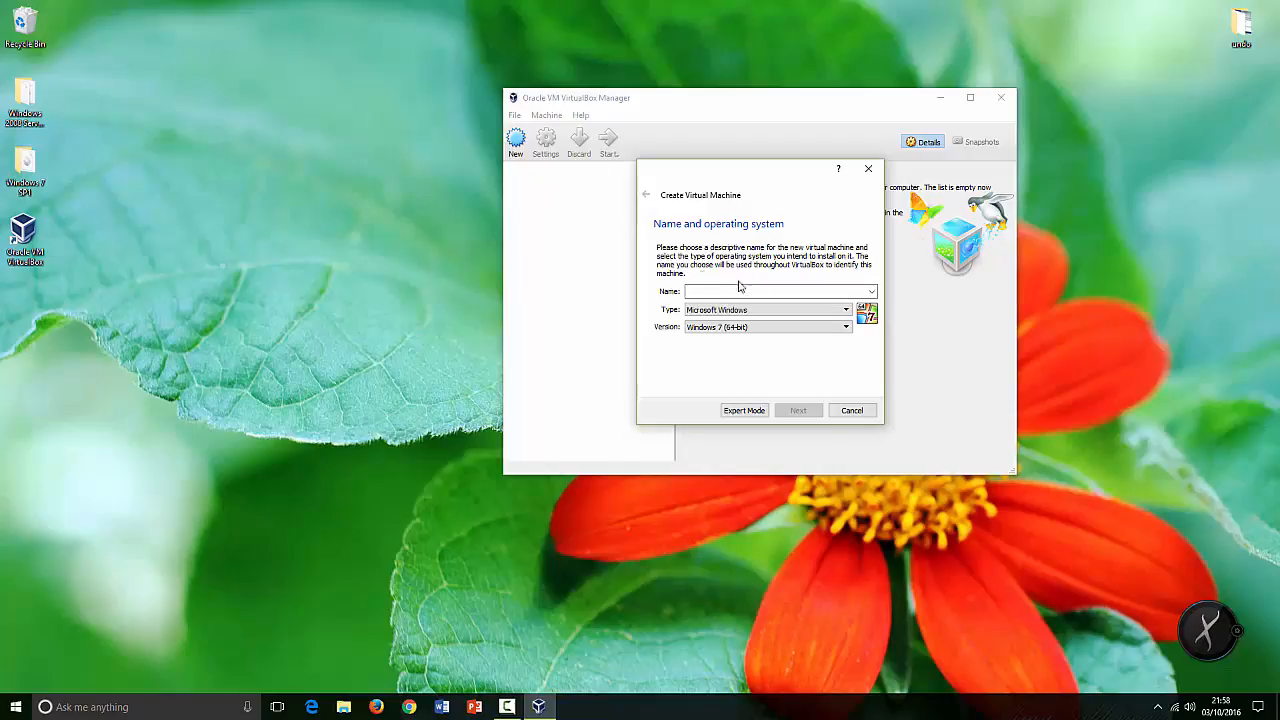
text(Ser)
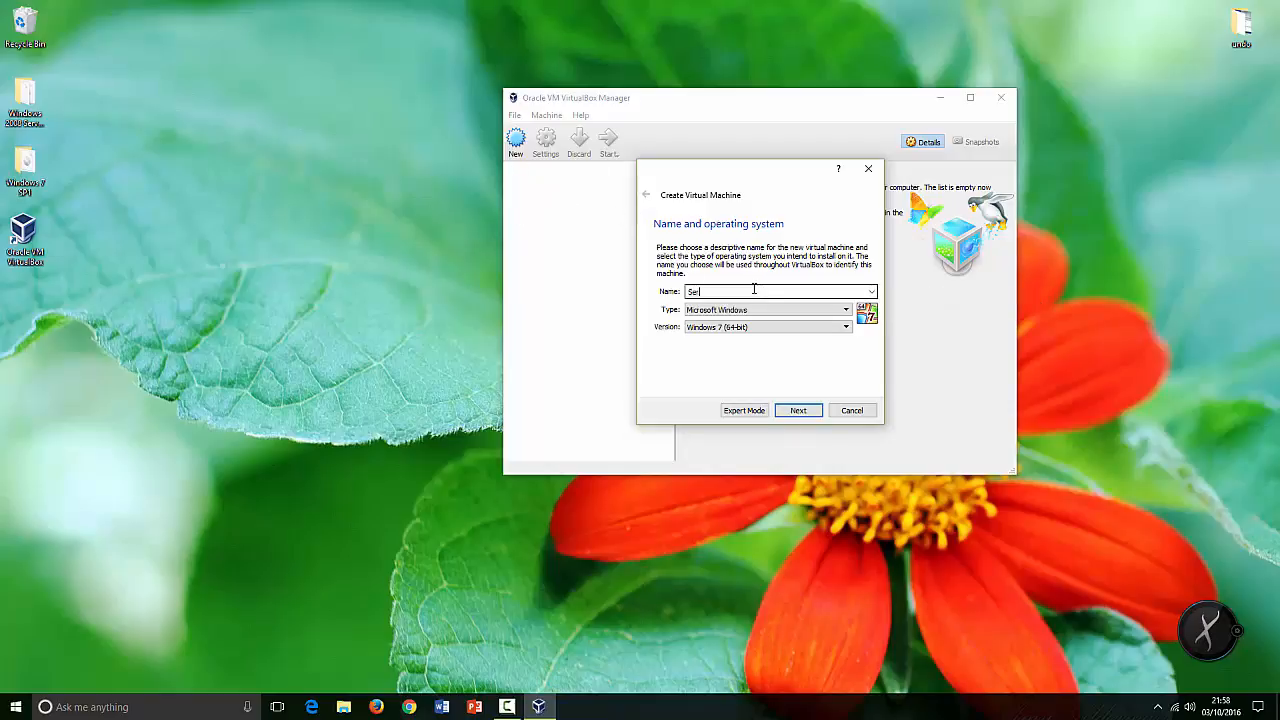
text(ver)
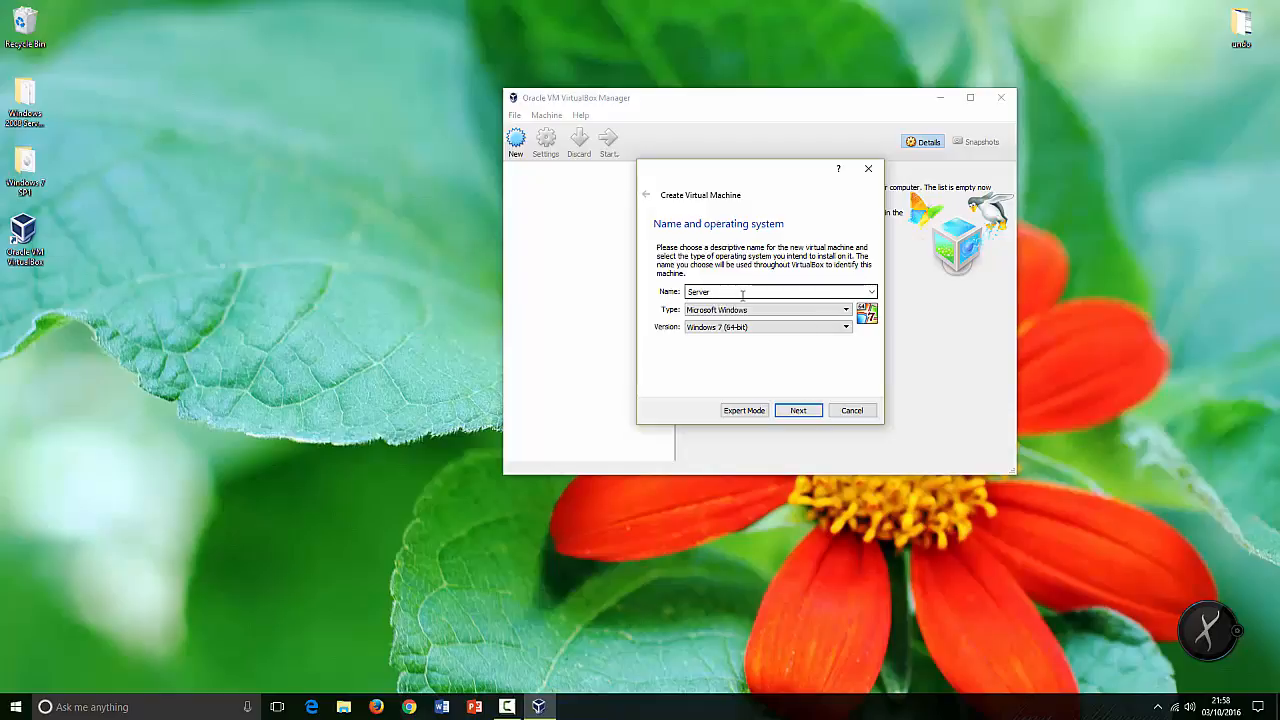
Look through the Windows versions offered for the new virtual machine
key(BackSpace)
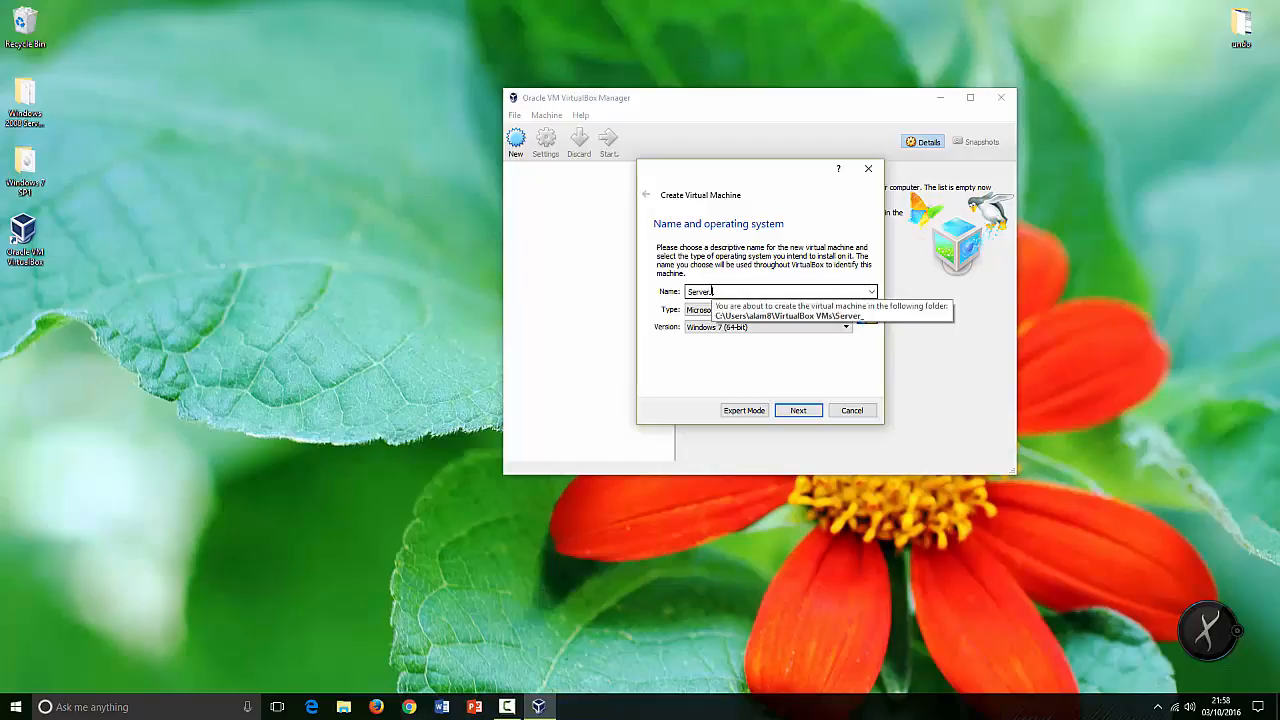
click(748, 329)
scroll(745, 388, down, 3)
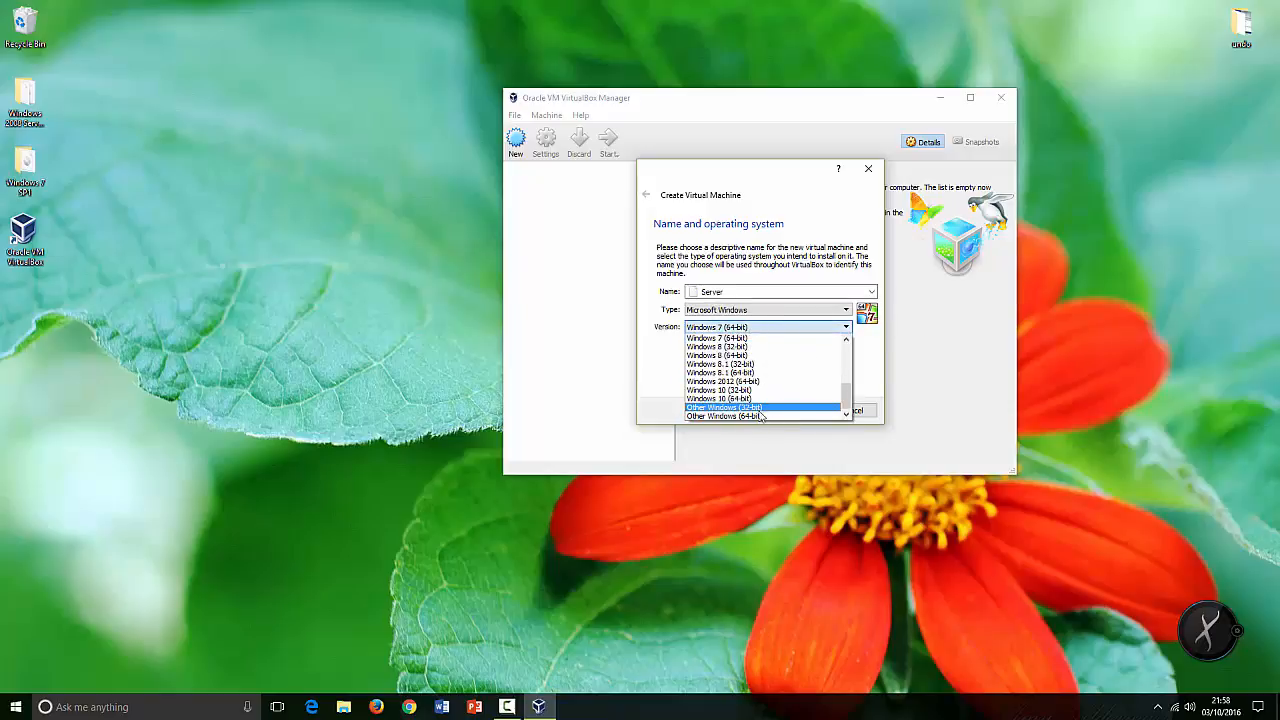
scroll(745, 388, up, 4)
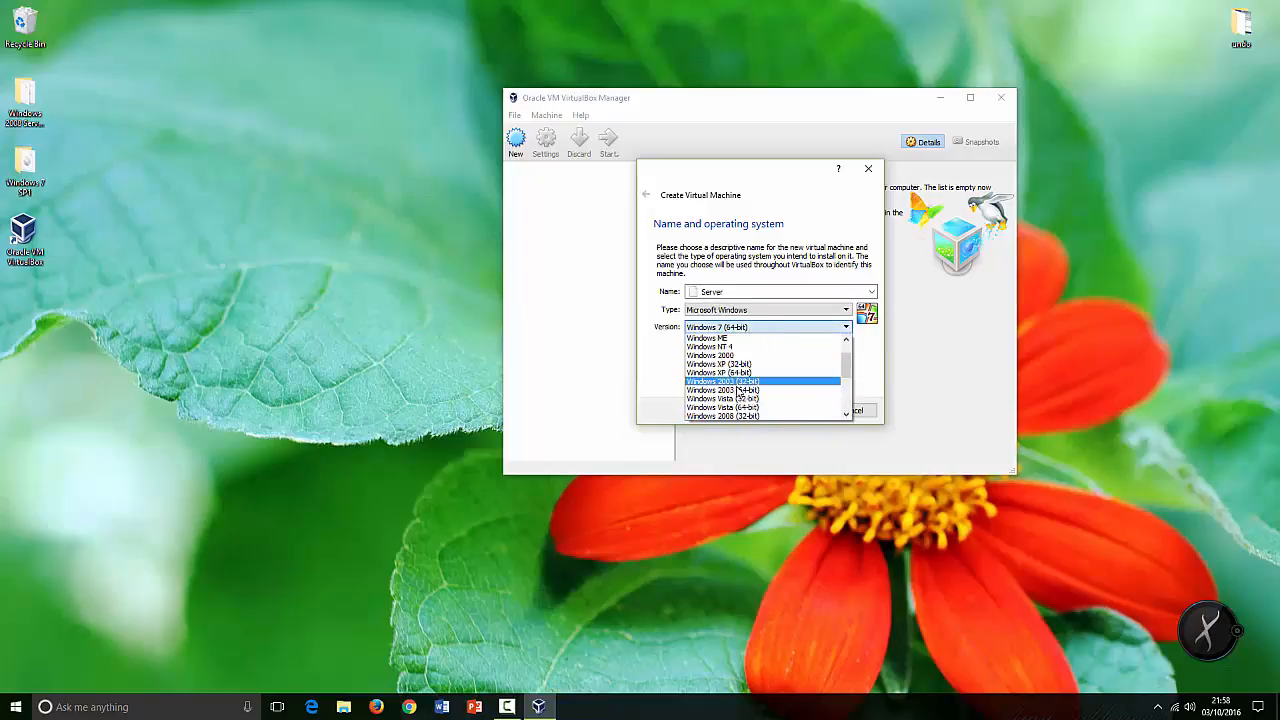
scroll(742, 398, down, 1)
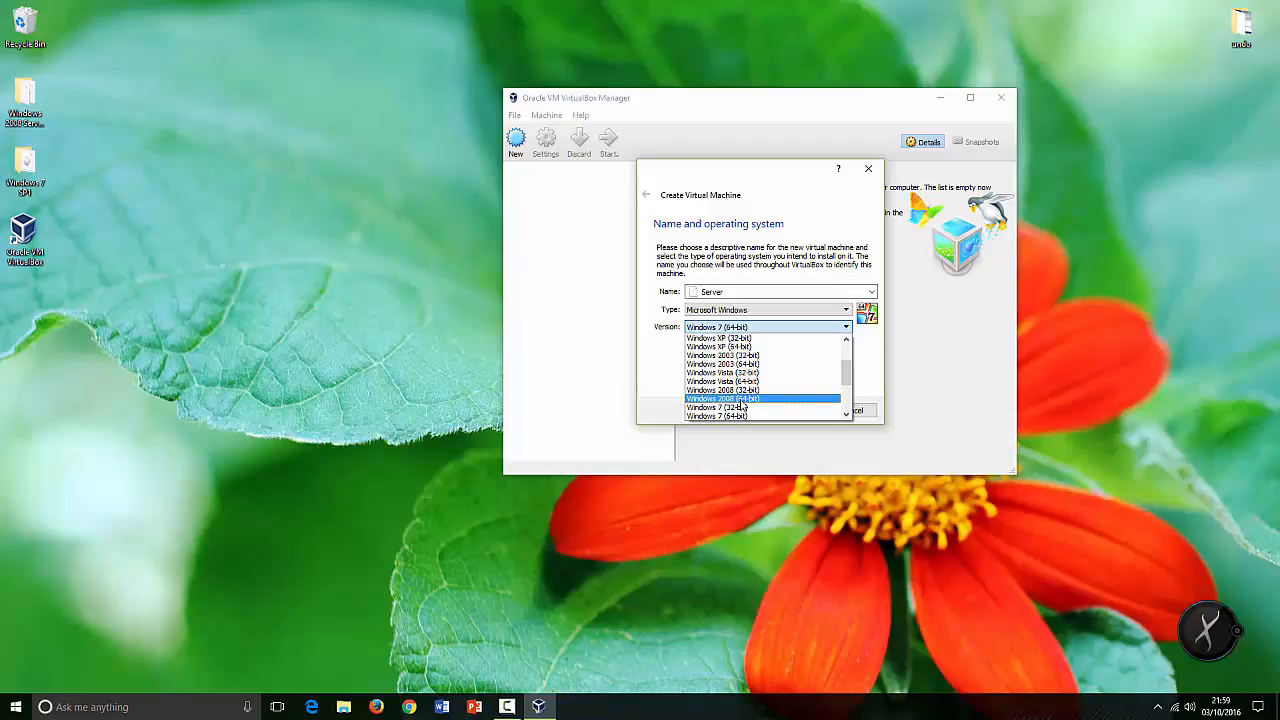
click(255, 195)
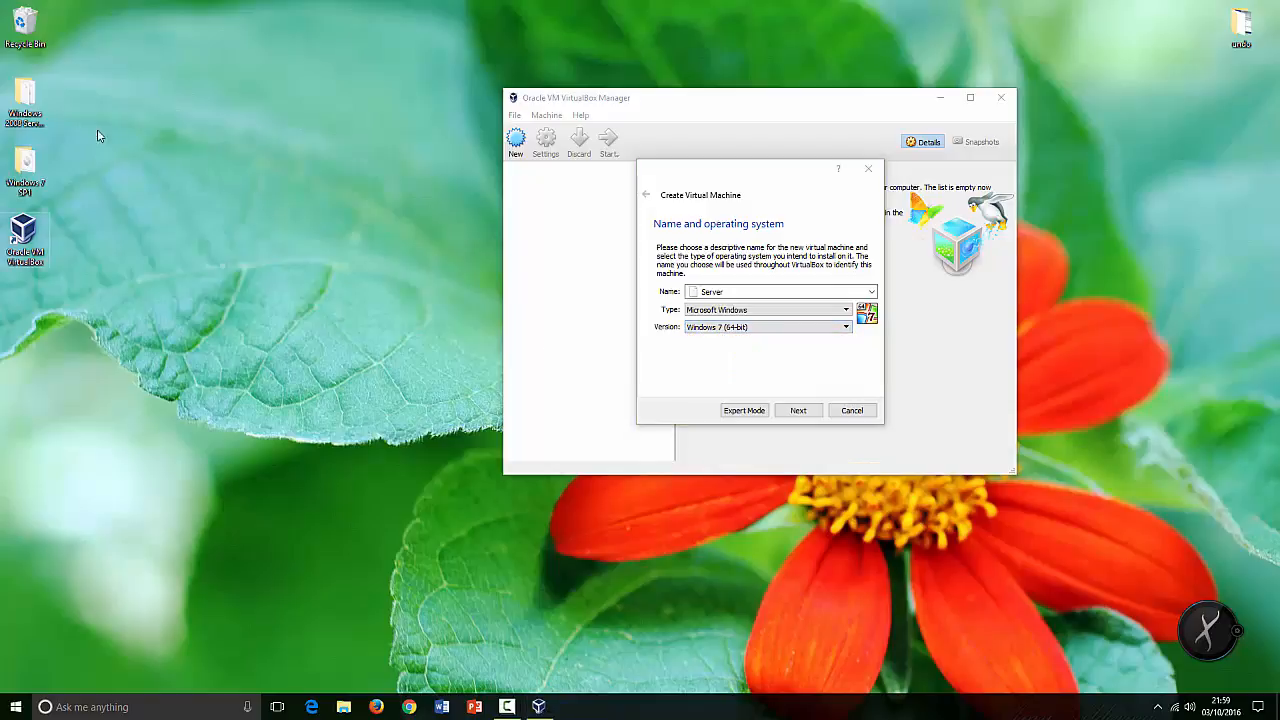
Check which Windows Server ISO is in the Windows 2008 Server and activation keys folder on the desktop, closing the folder when done
double_click(25, 100)
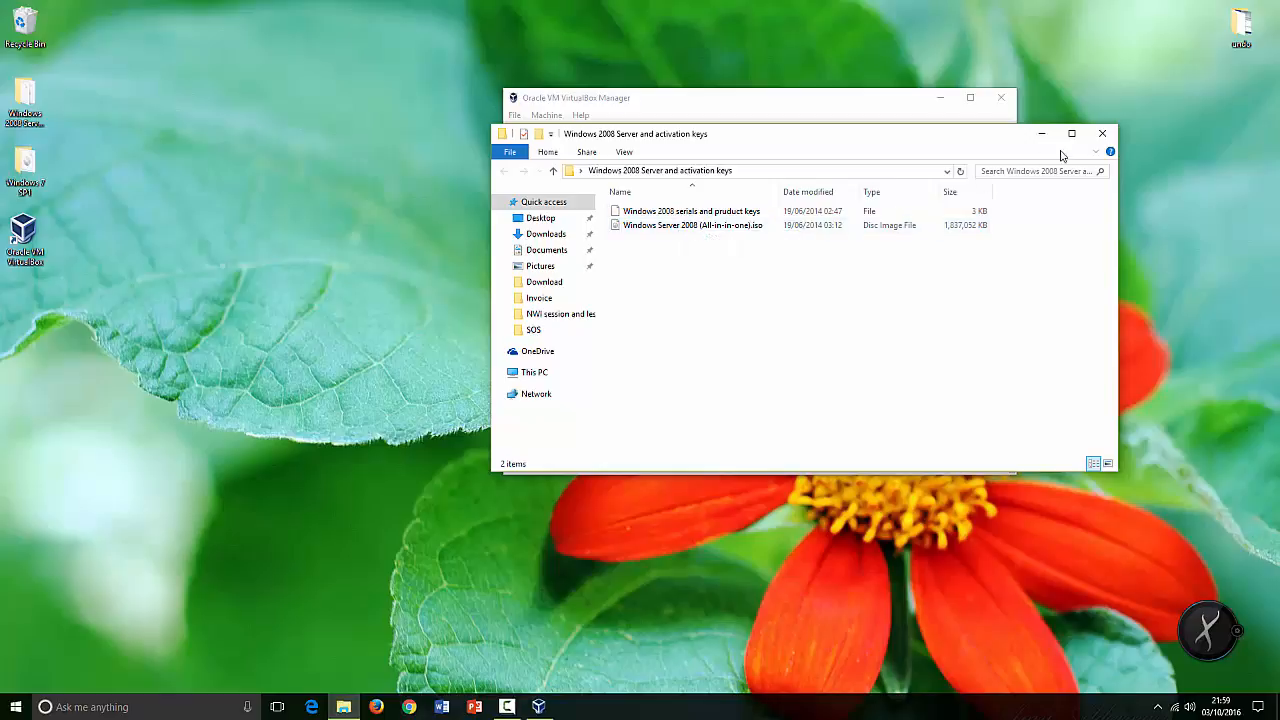
click(1102, 133)
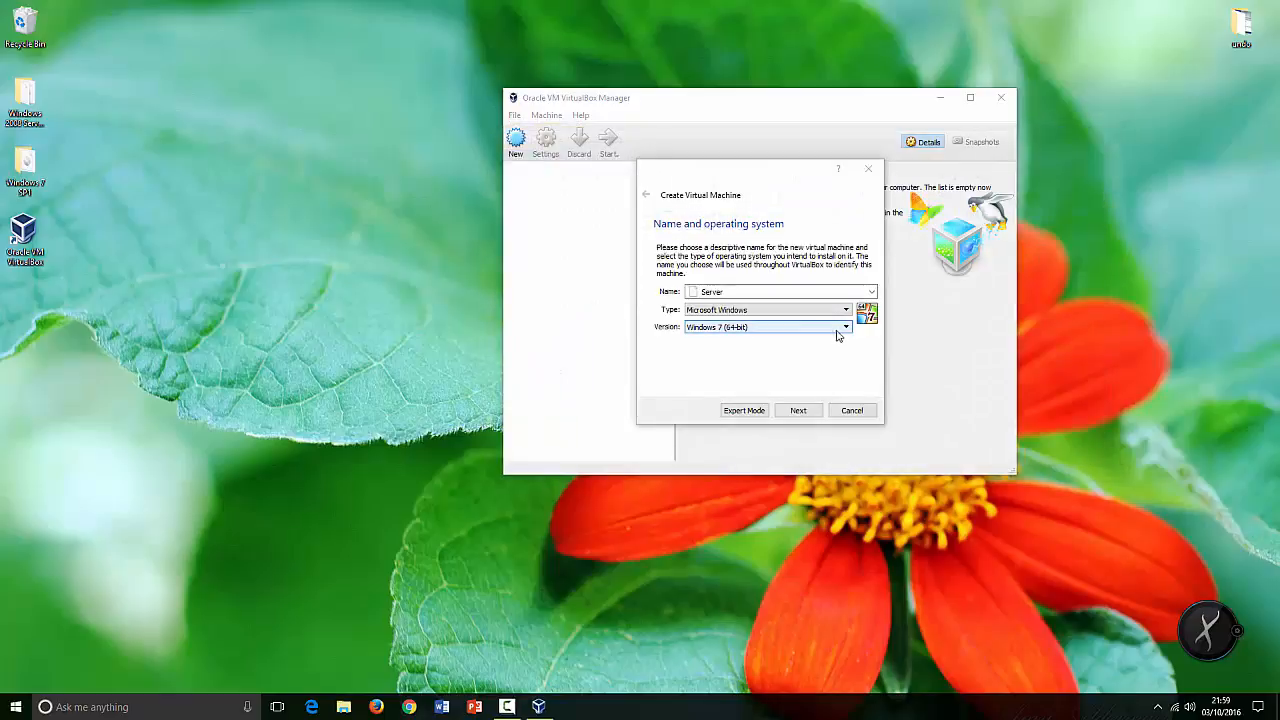
double_click(27, 112)
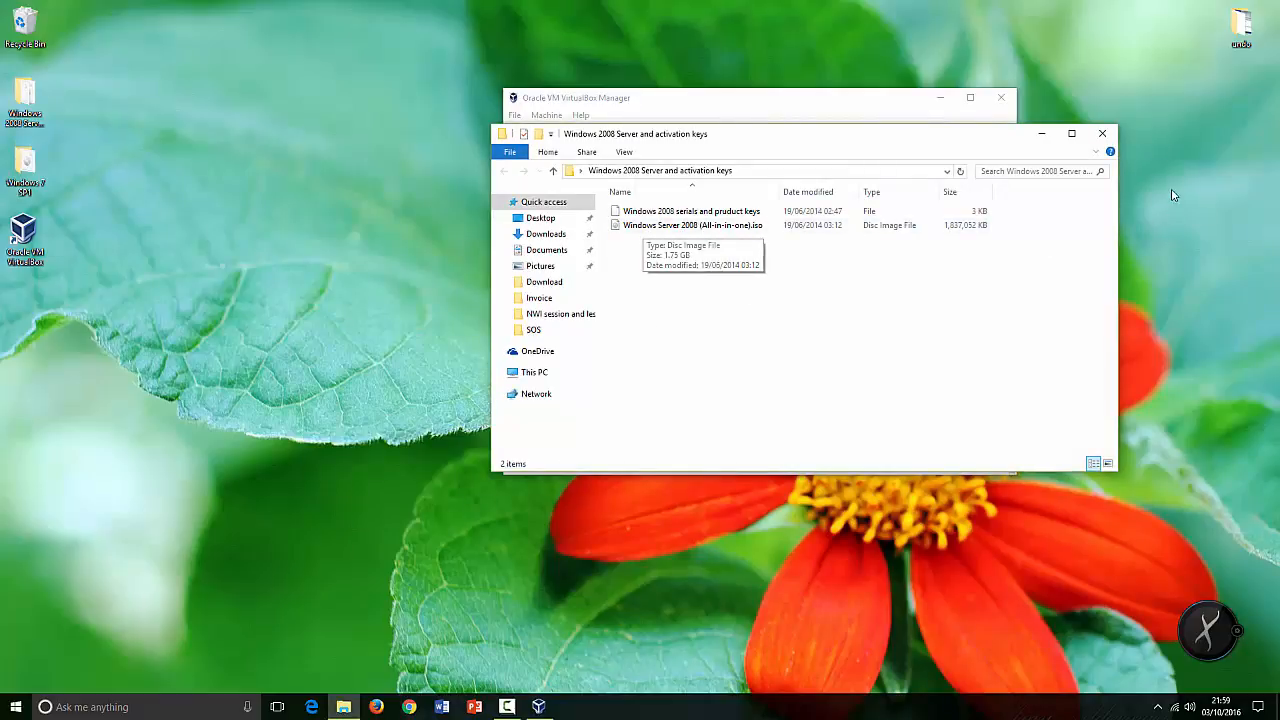
click(1102, 133)
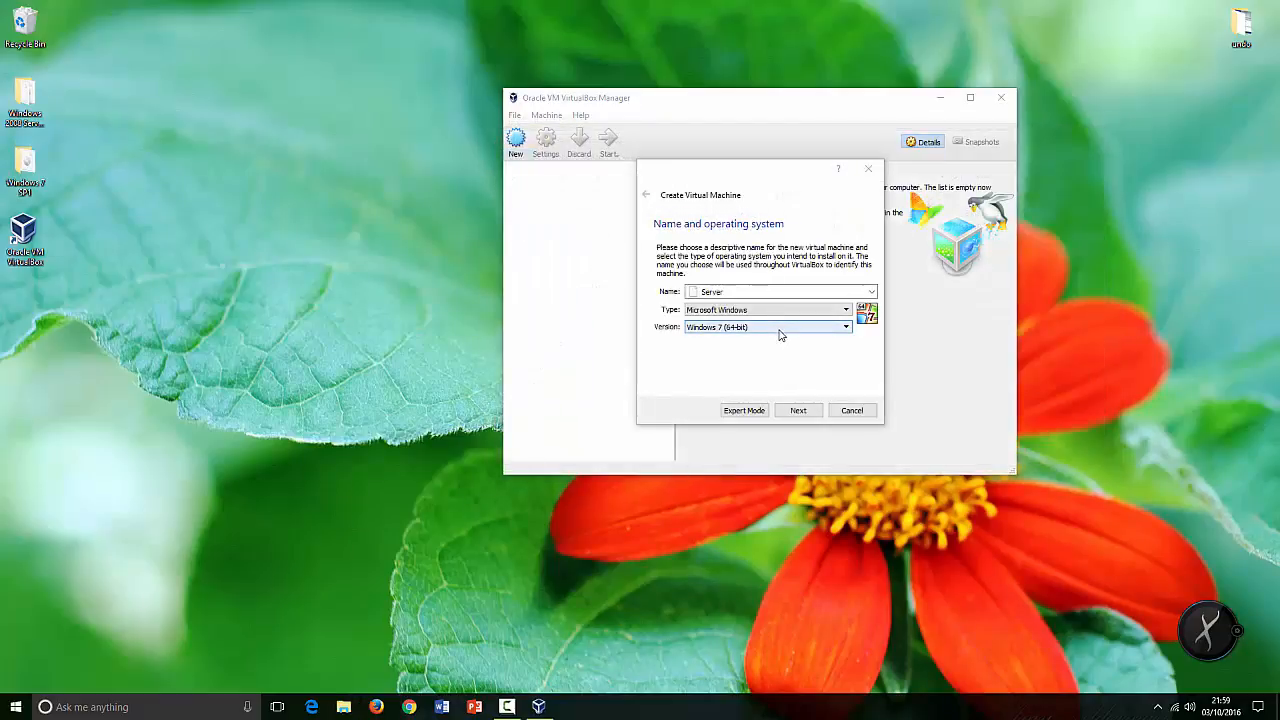
Set the new machine's version to Windows 2008 (64-bit) and its memory size to 2048 MB
click(781, 331)
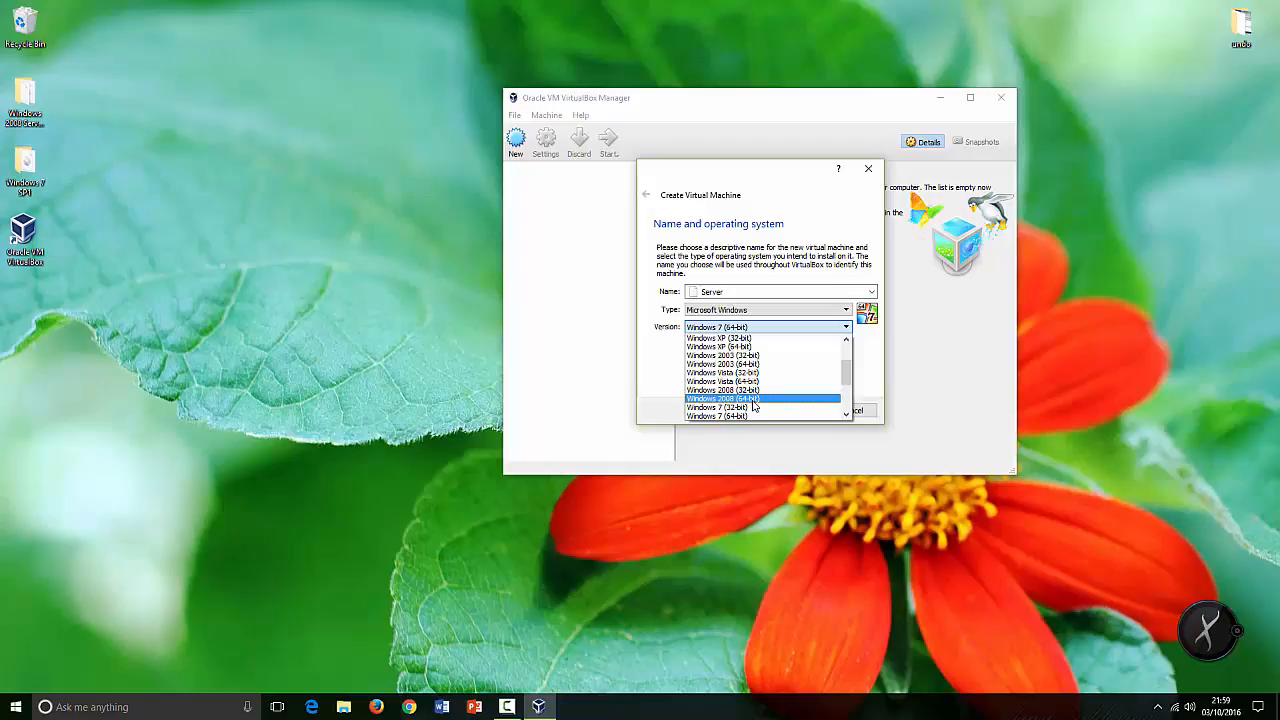
click(754, 400)
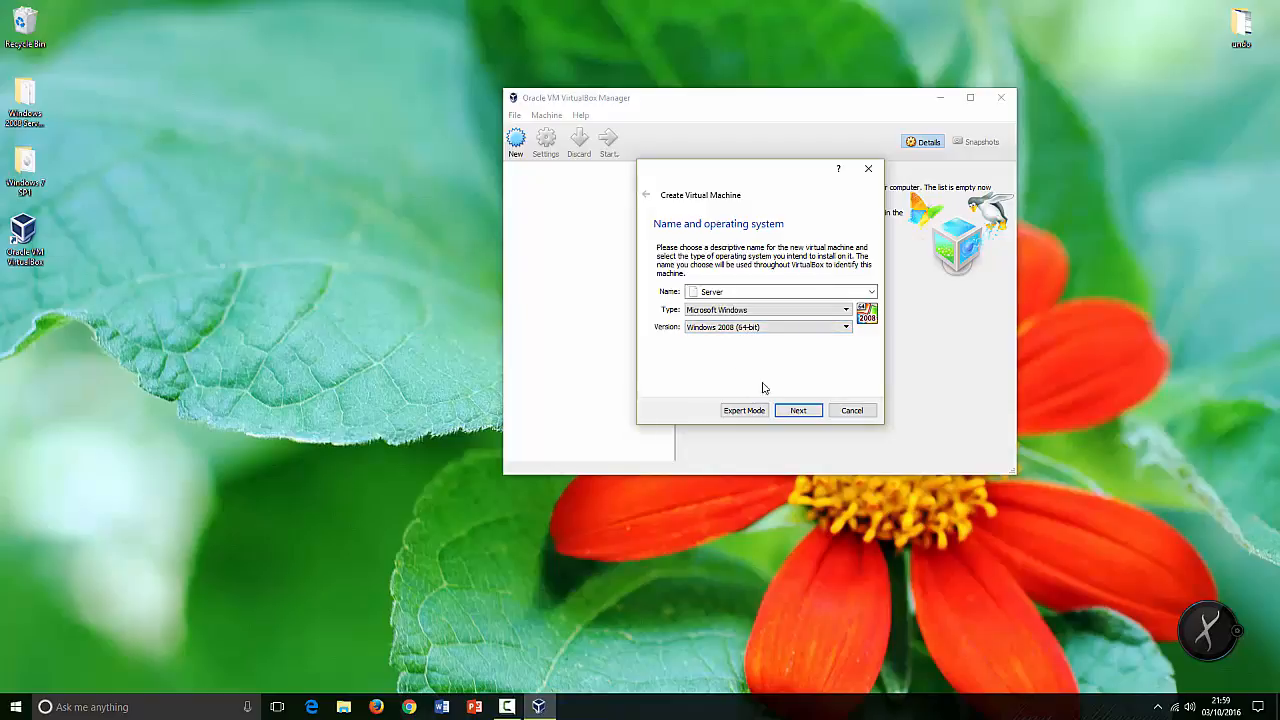
click(797, 412)
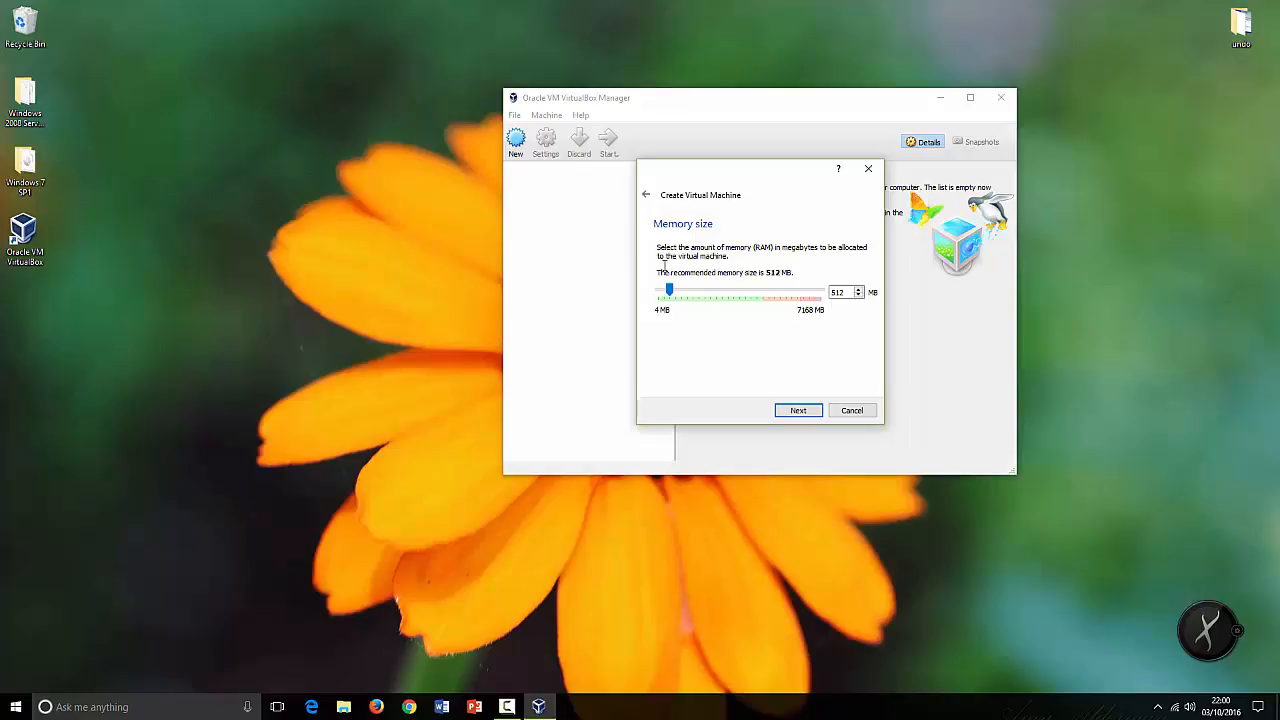
drag(670, 292, 708, 297)
click(799, 411)
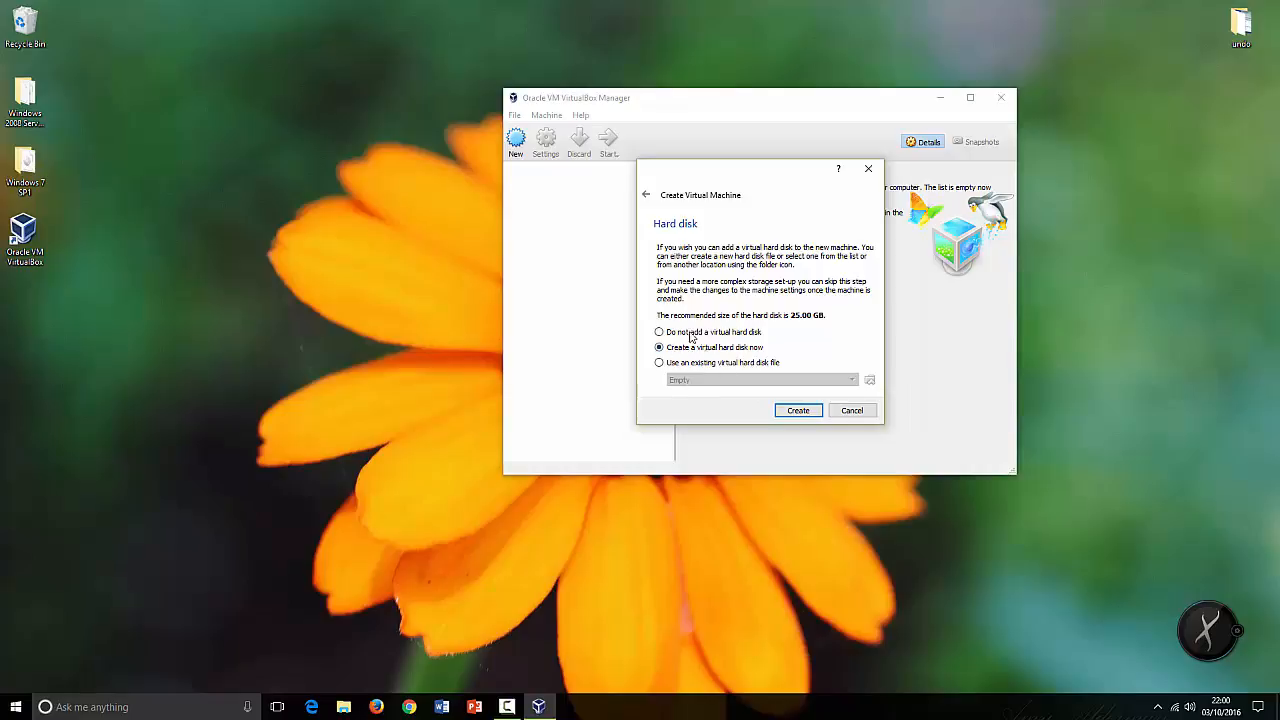
Create a dynamically allocated VDI virtual hard disk of 25.00 GB for the machine
click(797, 410)
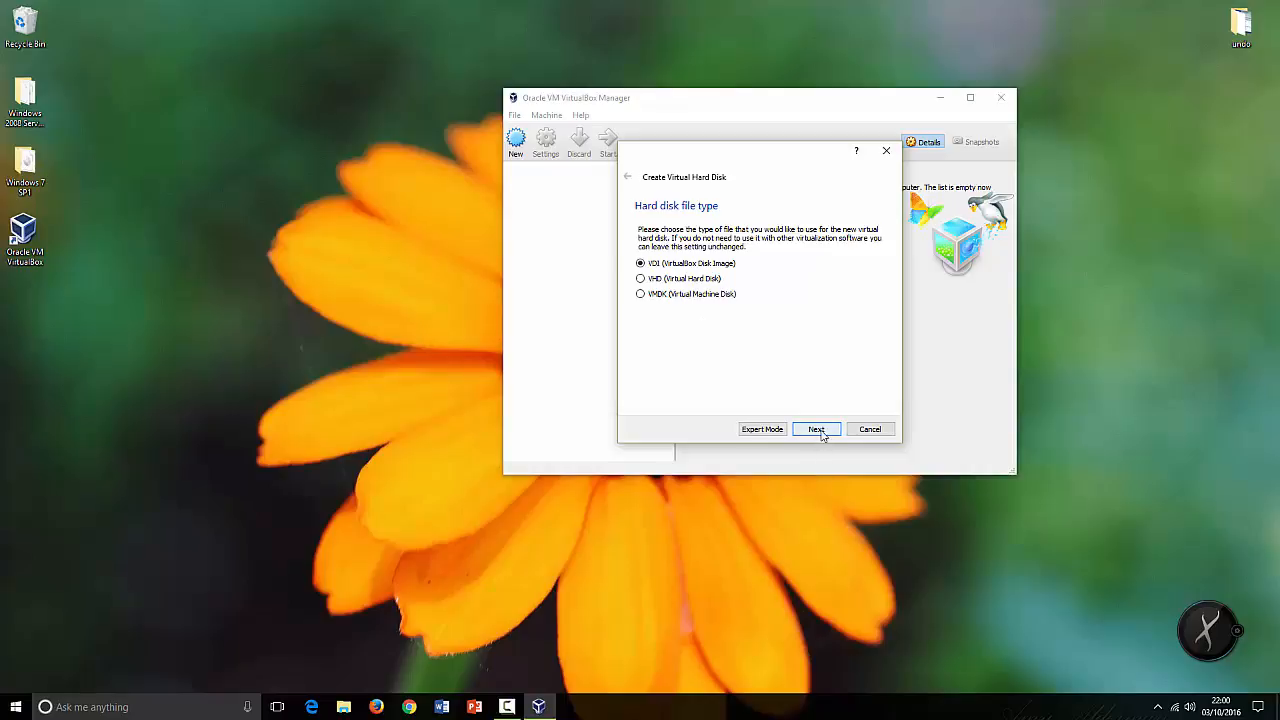
click(823, 432)
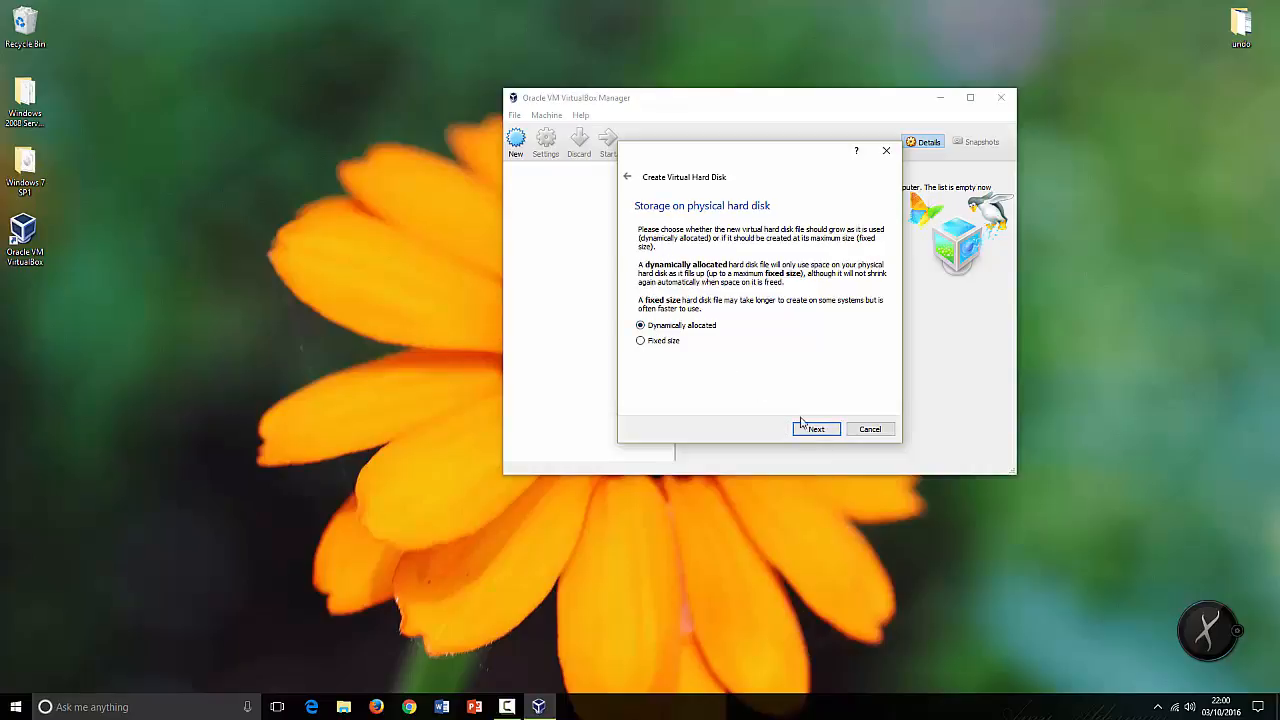
click(818, 431)
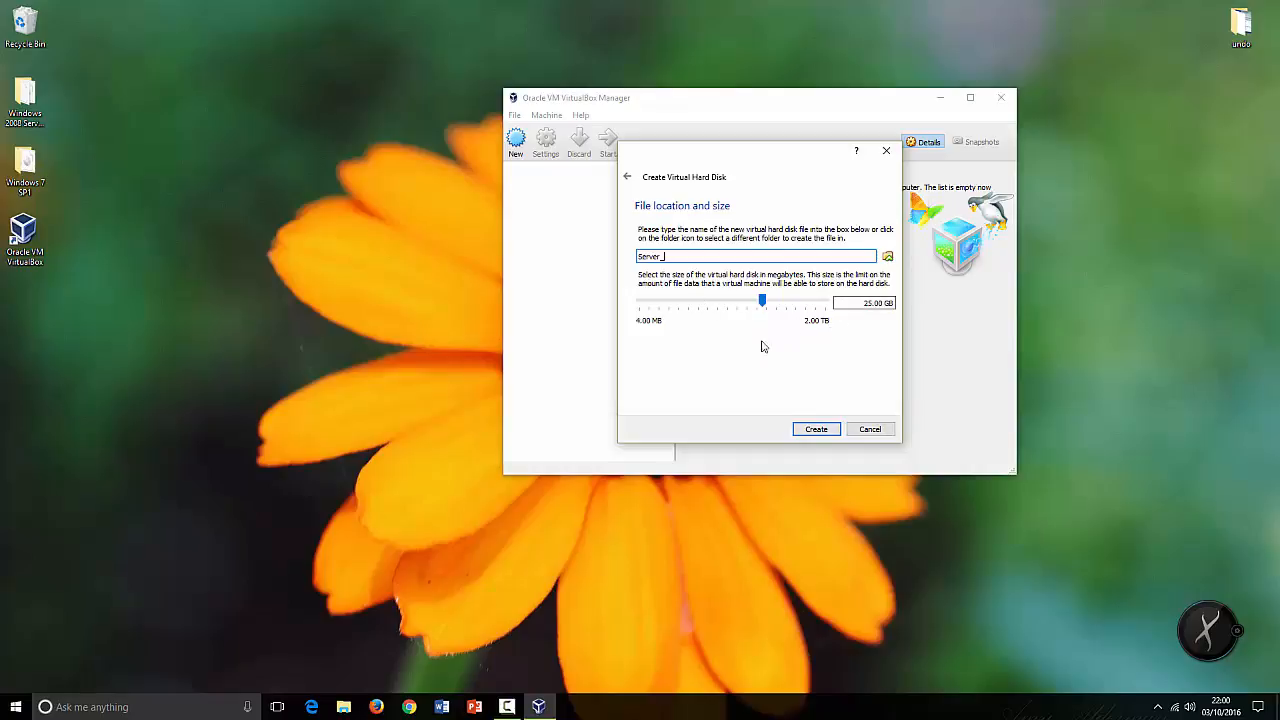
click(884, 303)
click(868, 304)
click(818, 430)
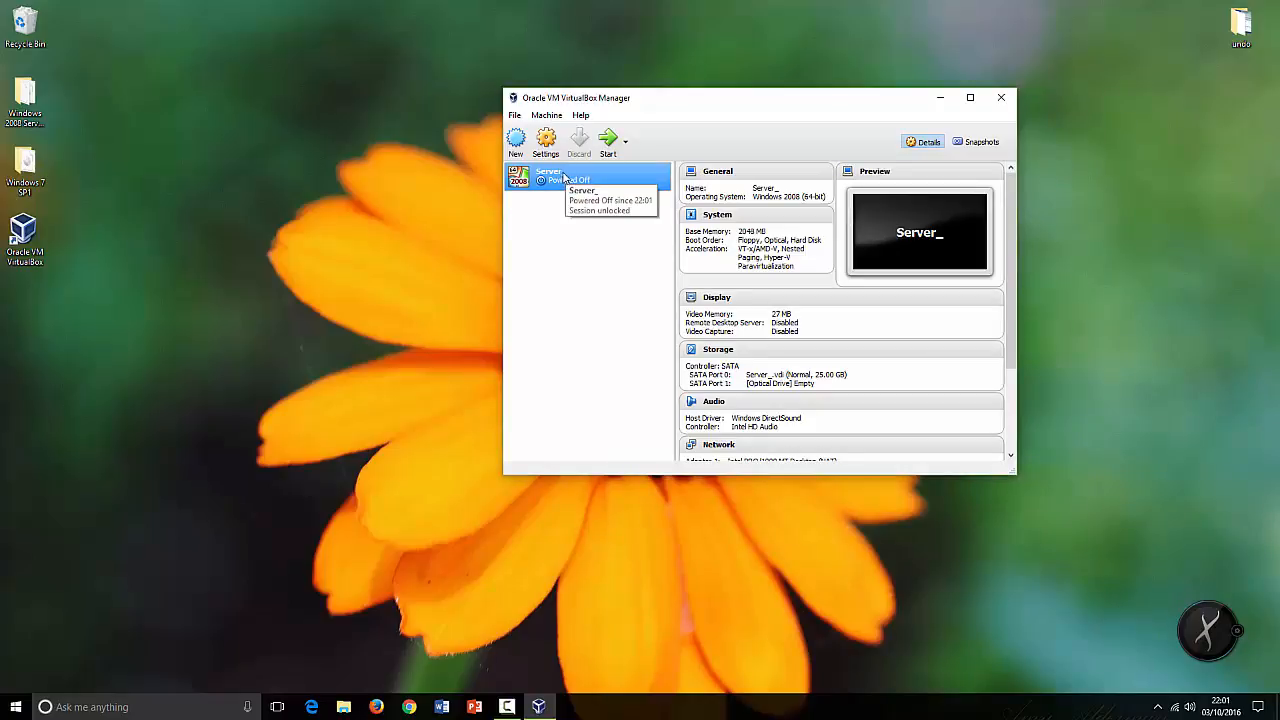
Rename the new virtual machine as Server in its general settings
right_click(563, 177)
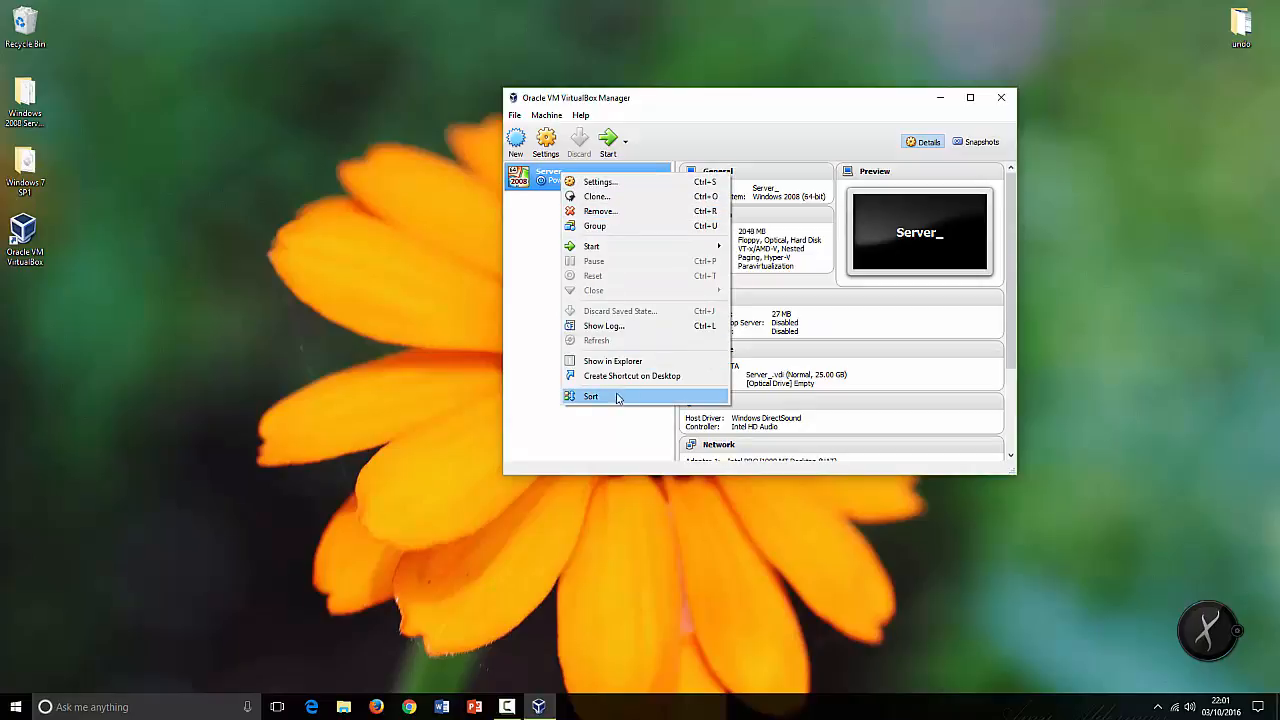
click(612, 183)
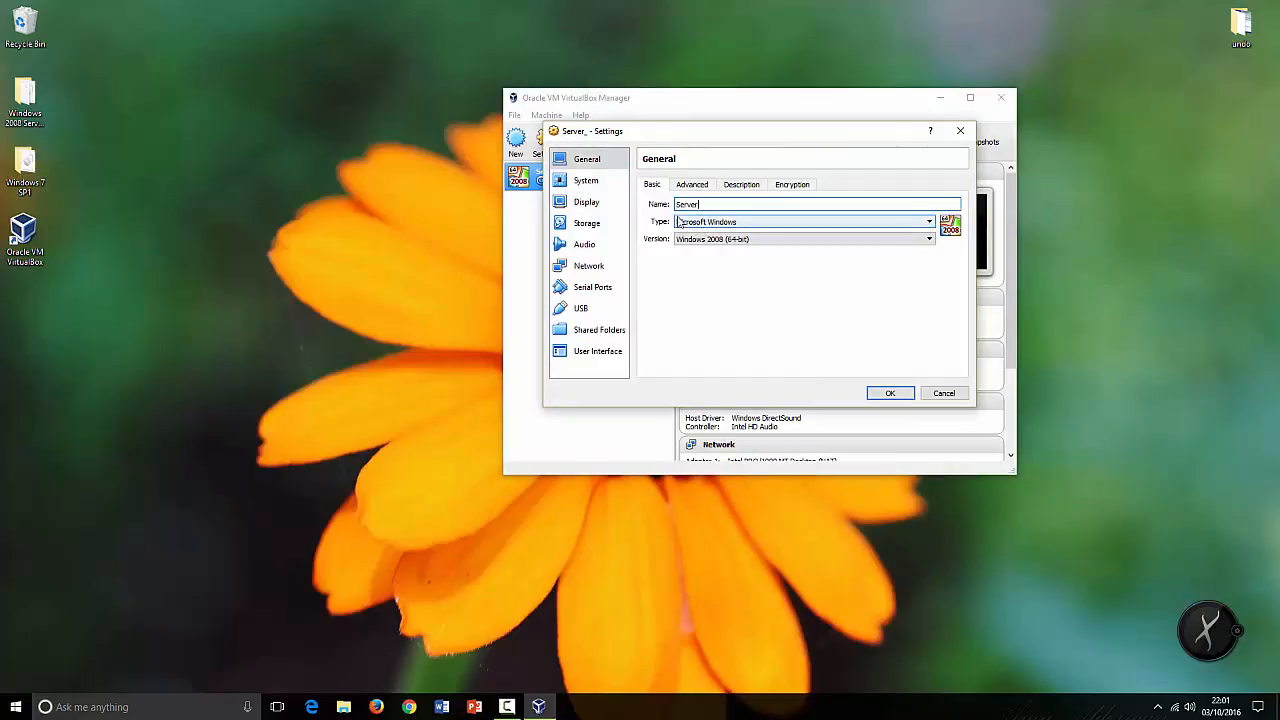
click(898, 393)
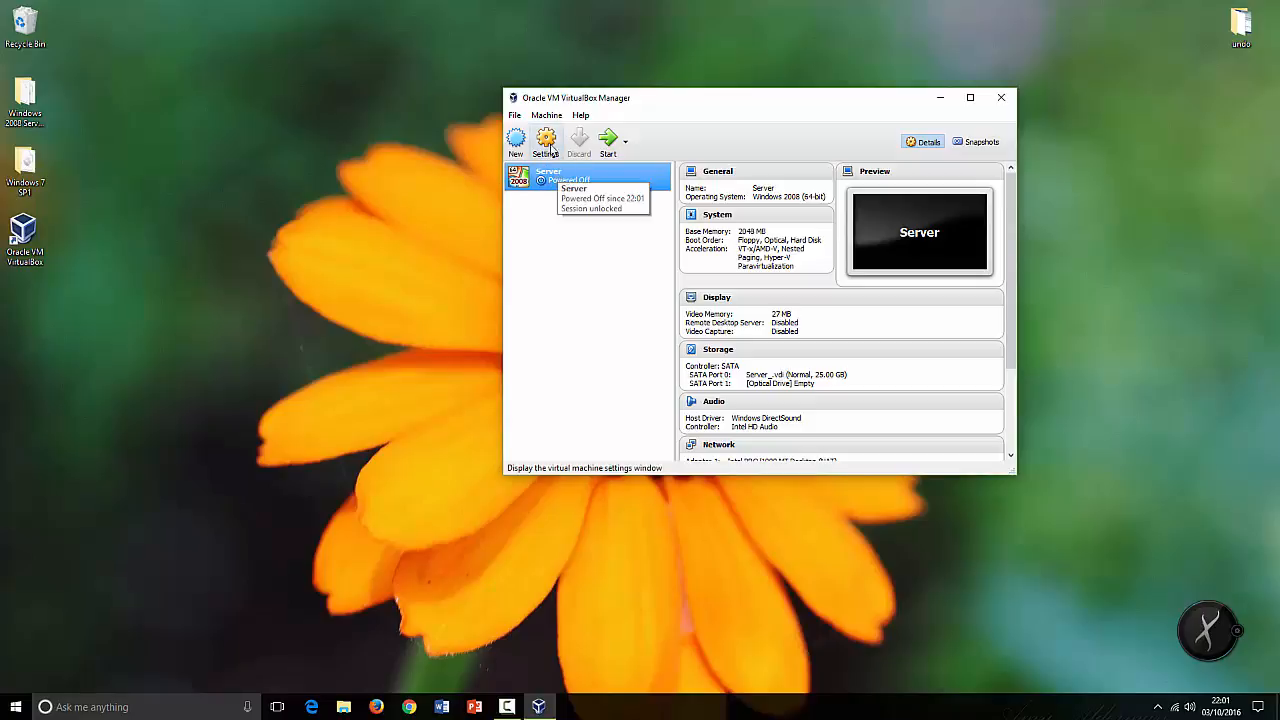
Open the Server machine's settings and disable Floppy in the system boot order
click(547, 140)
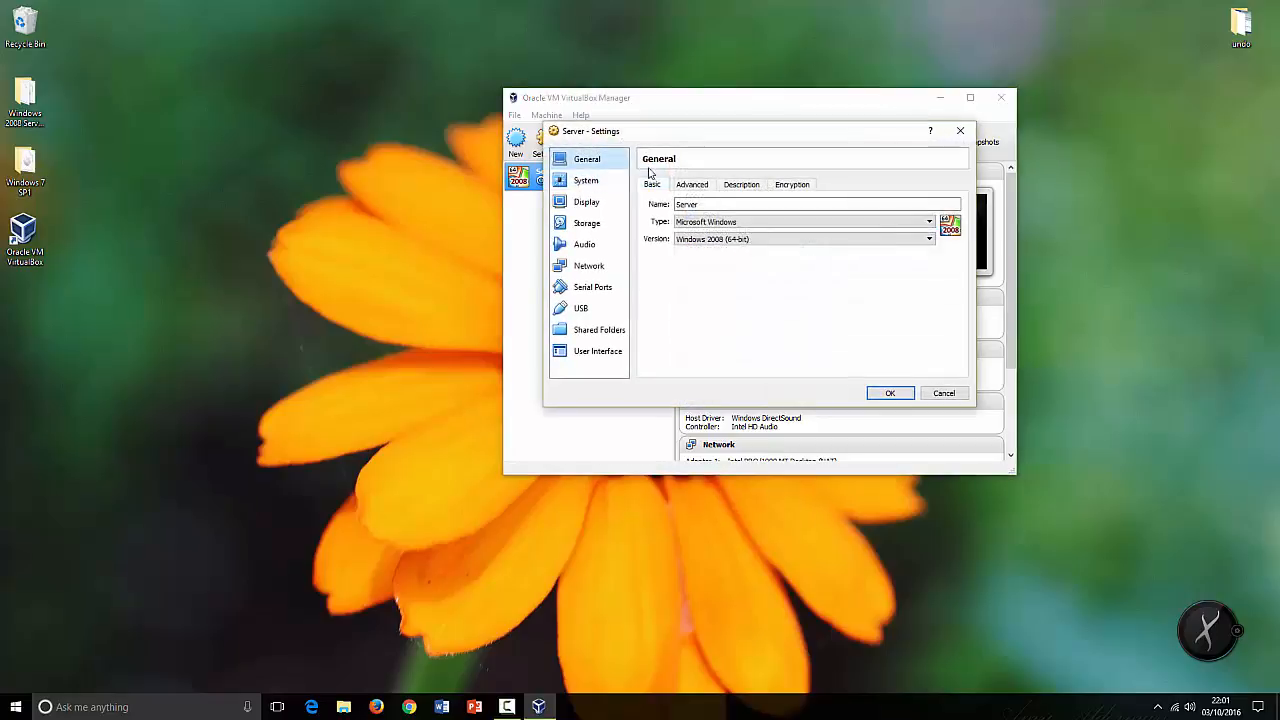
drag(683, 141, 732, 140)
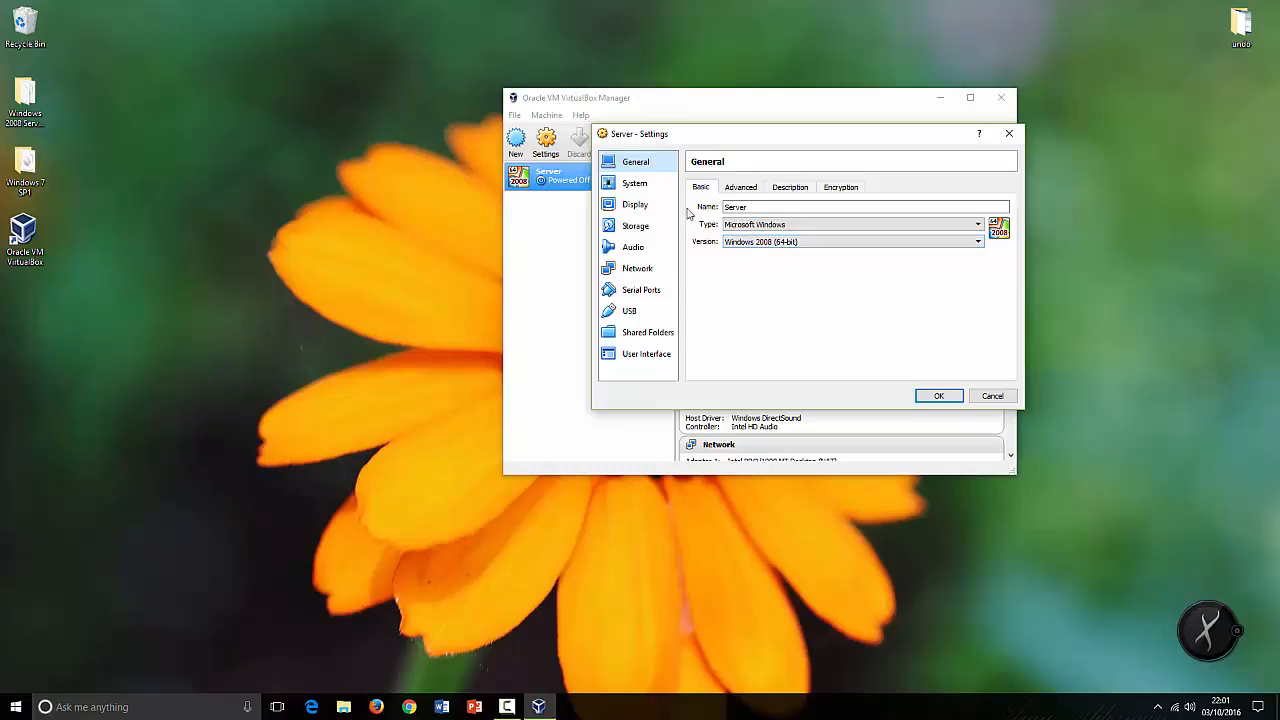
click(628, 189)
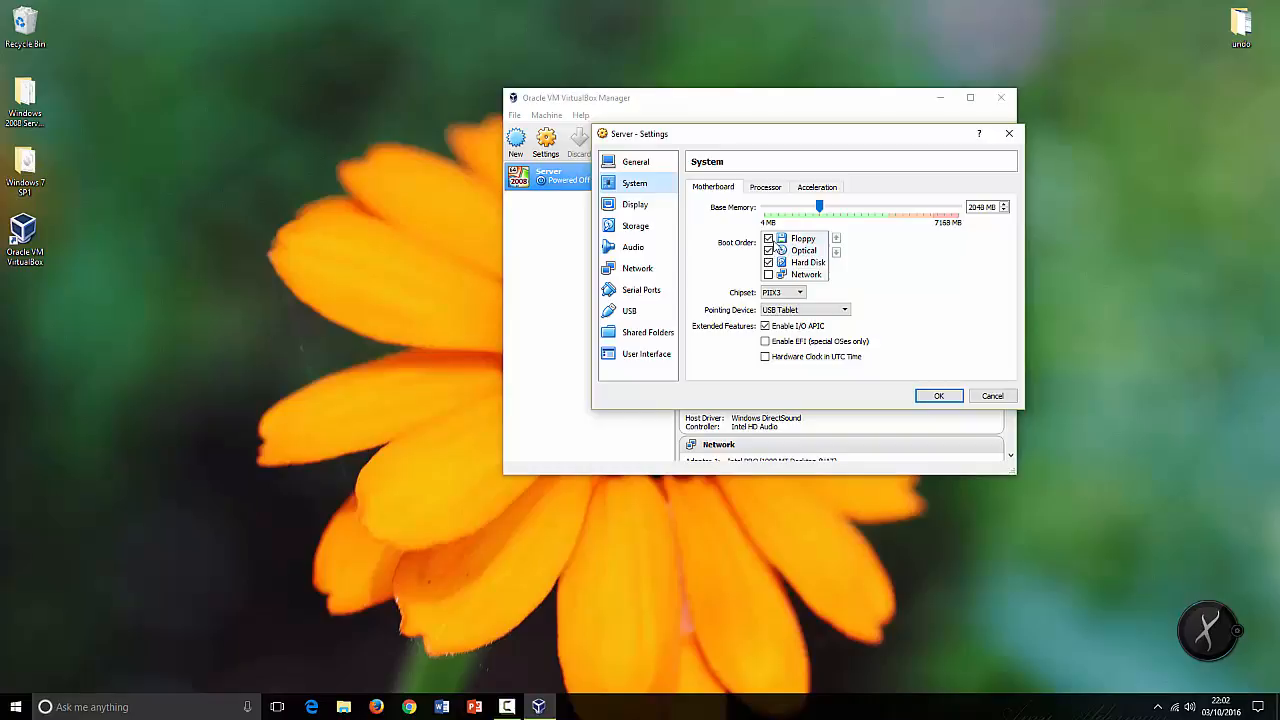
click(768, 238)
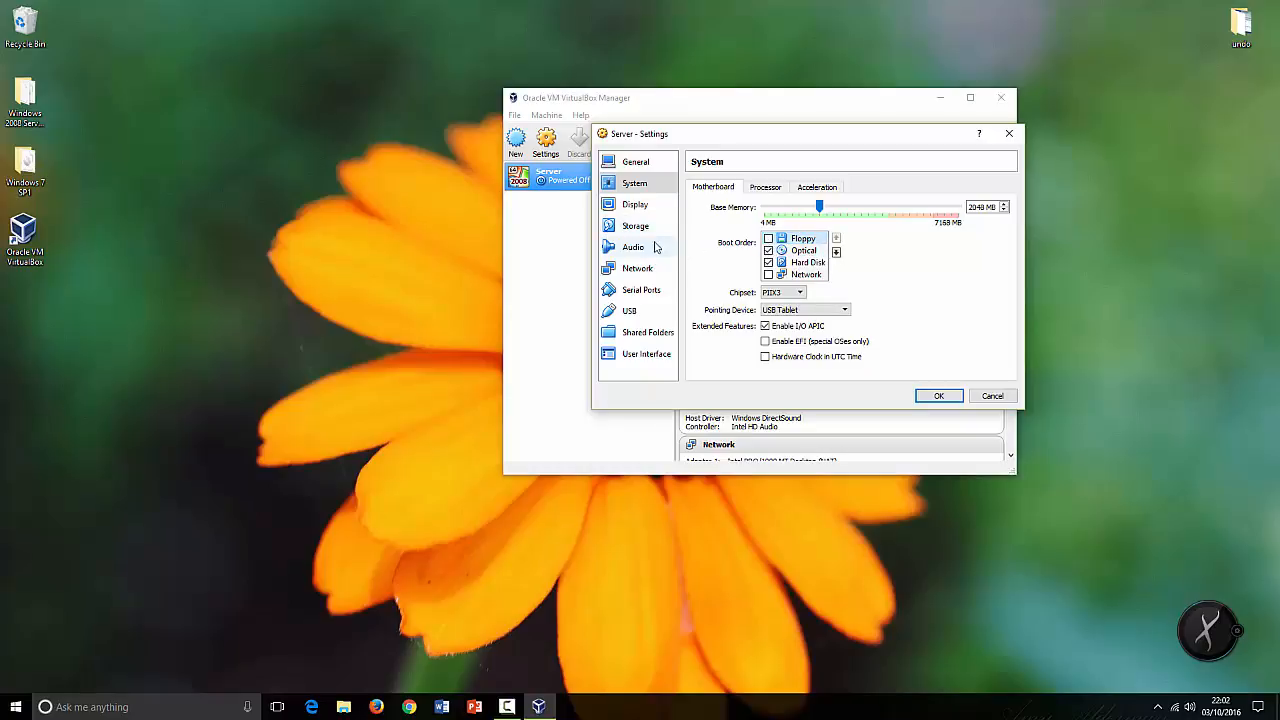
Review the display and storage settings, and check the Windows Server 2008 ISO in its desktop folder
click(646, 210)
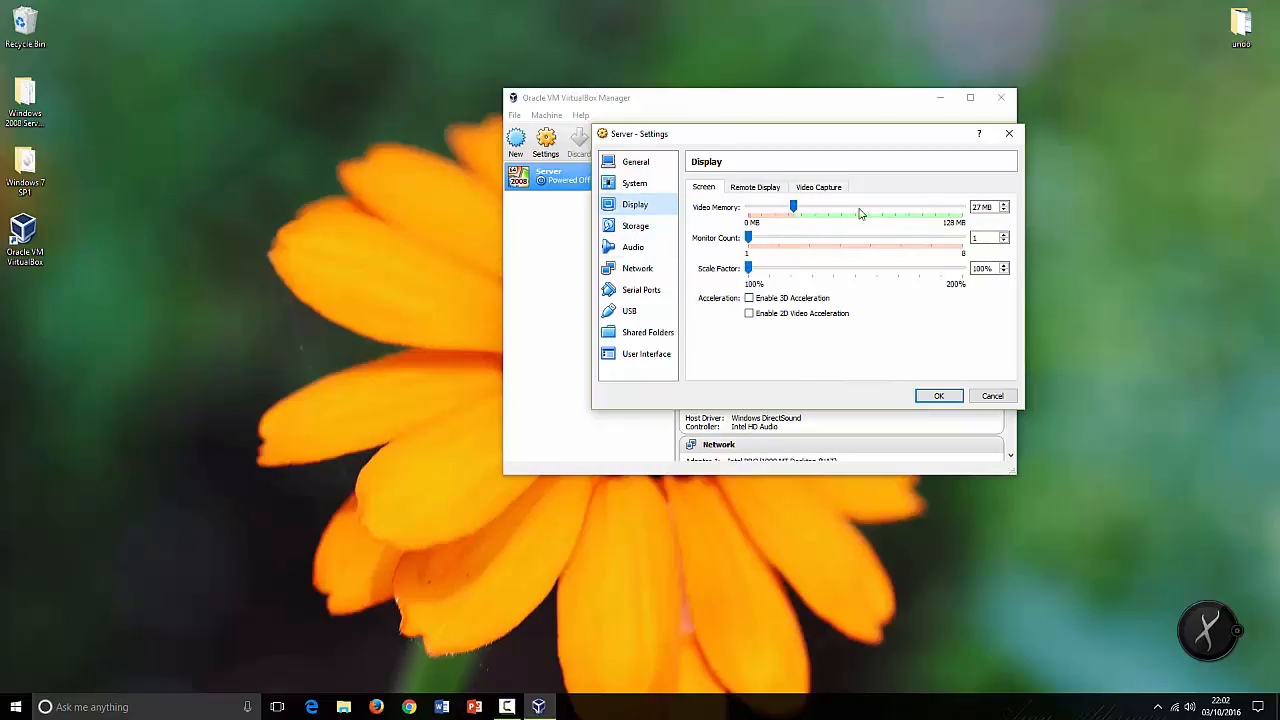
click(655, 232)
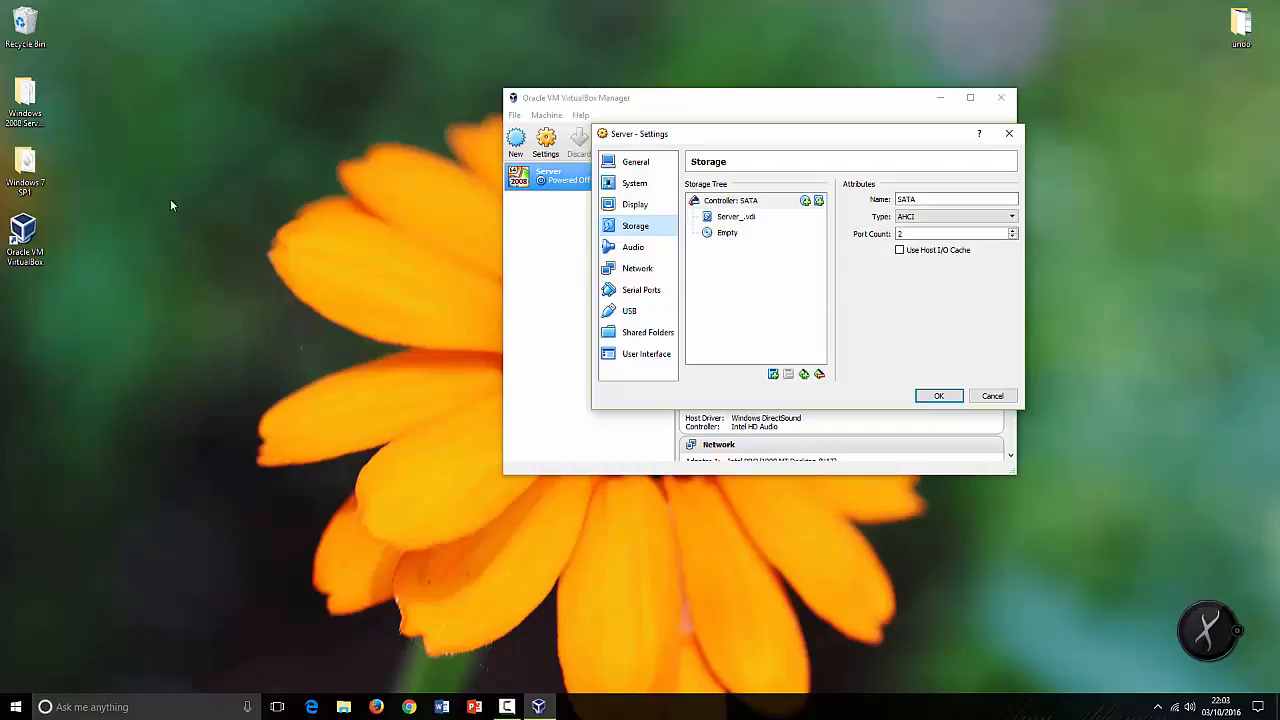
double_click(31, 100)
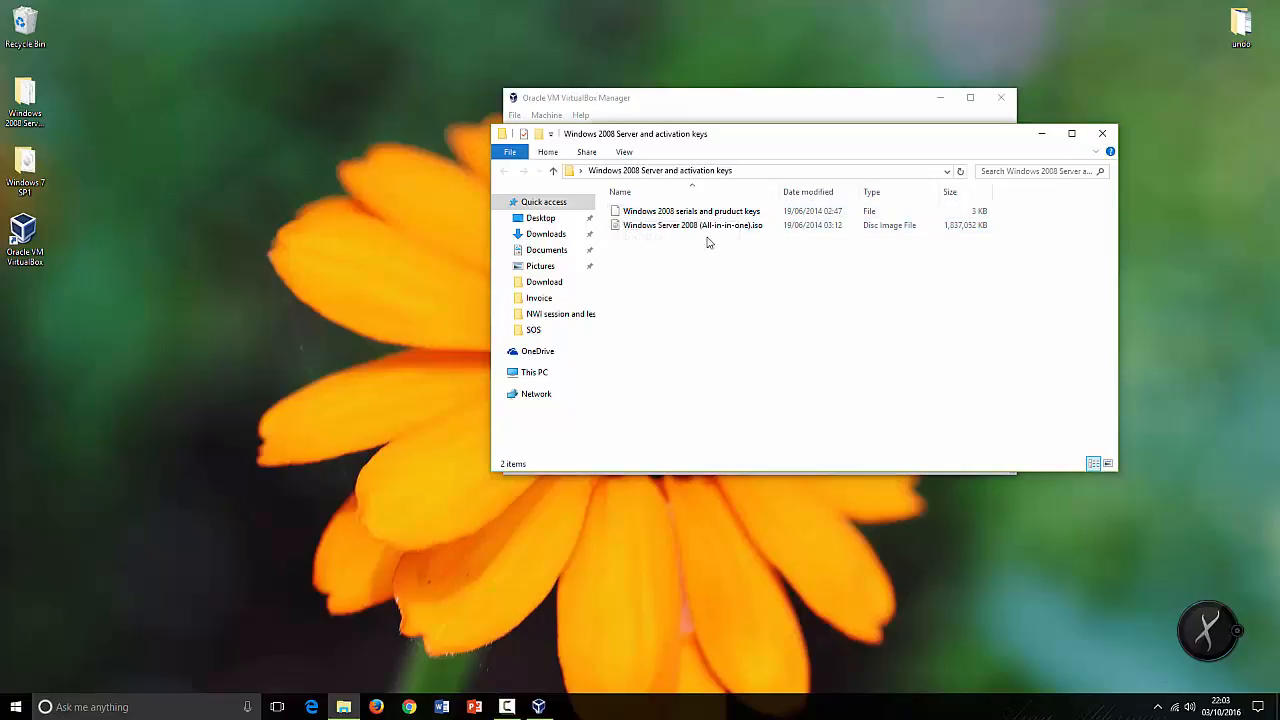
click(1102, 133)
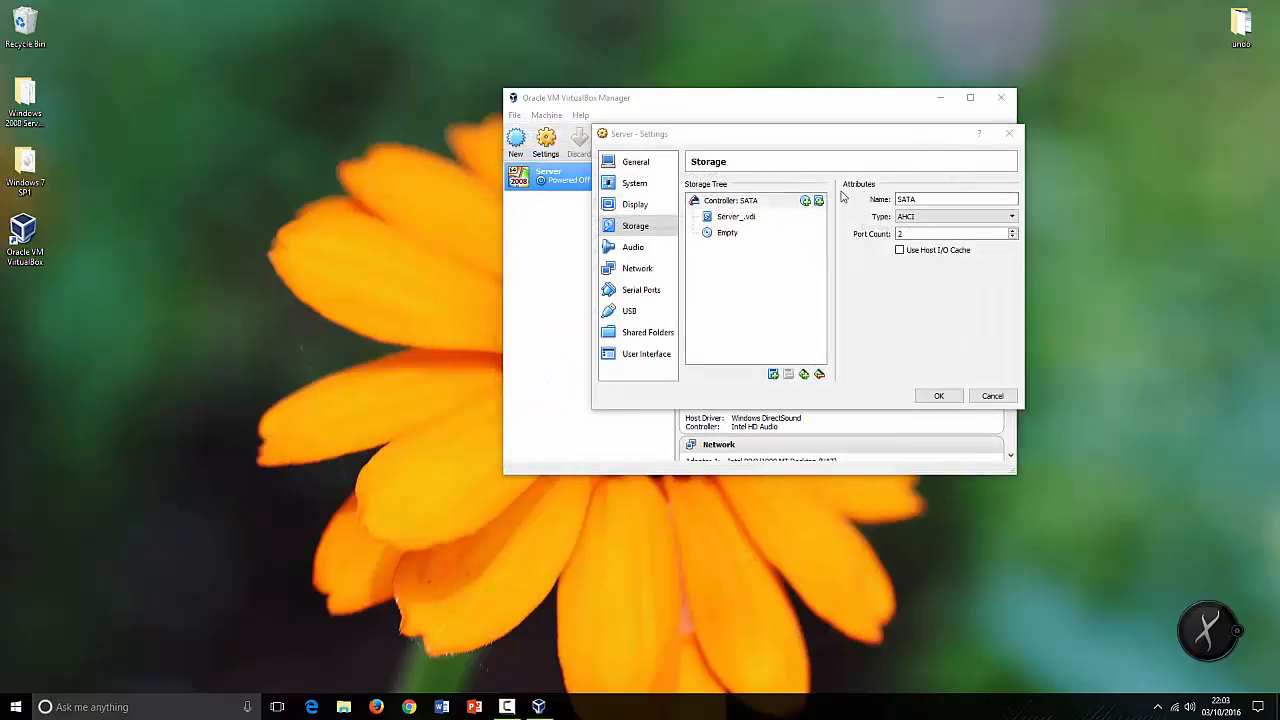
Examine the options for attaching a disk file to the empty optical drive under the SATA controller
click(724, 233)
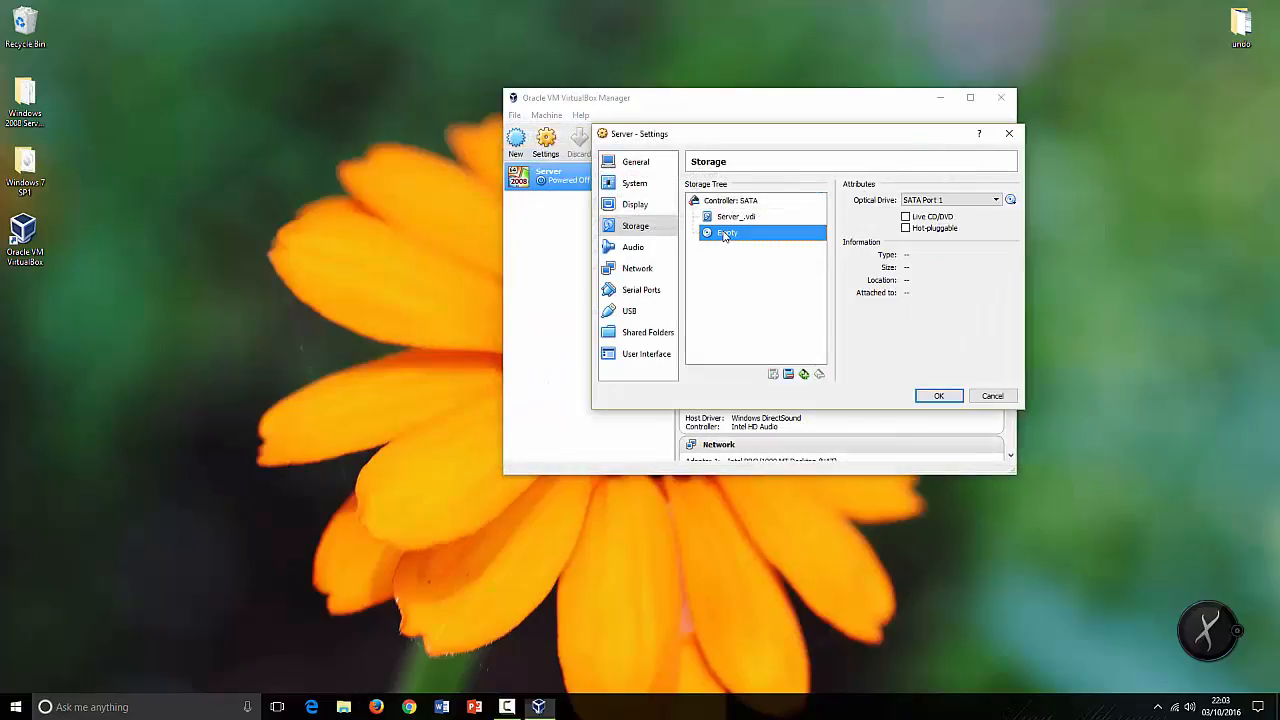
click(1011, 201)
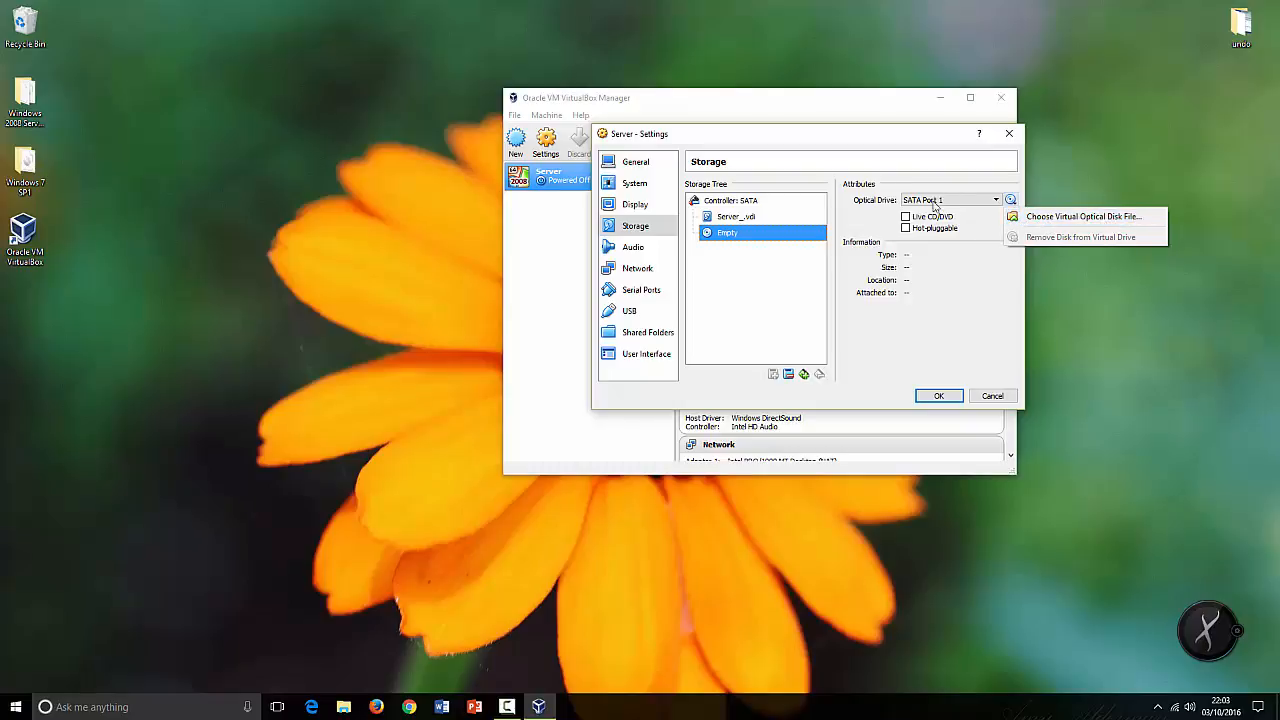
click(997, 222)
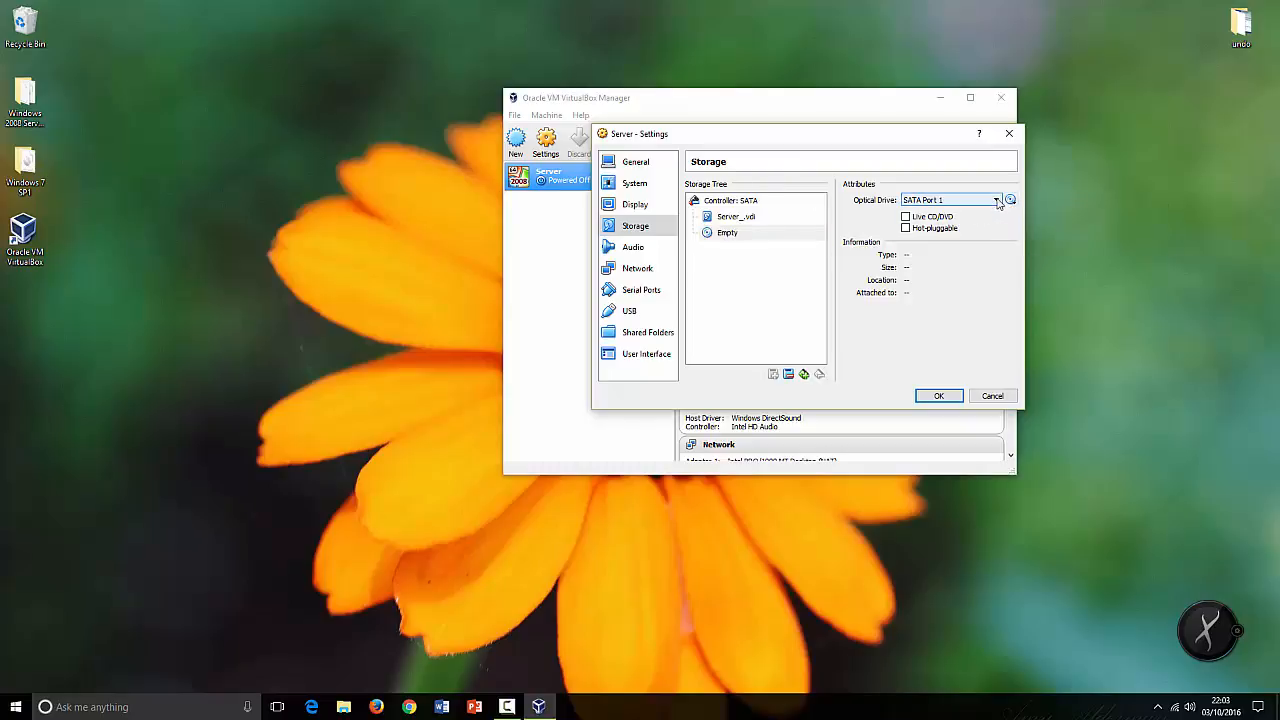
click(996, 201)
click(1011, 201)
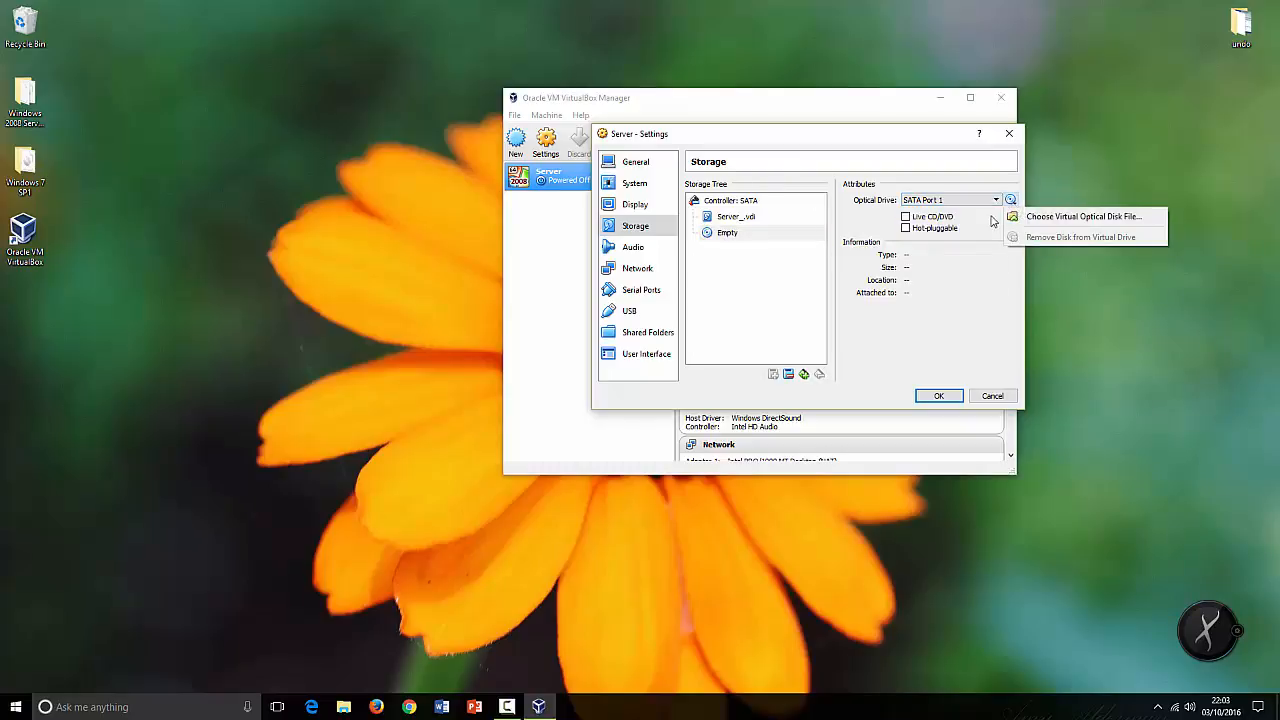
click(992, 255)
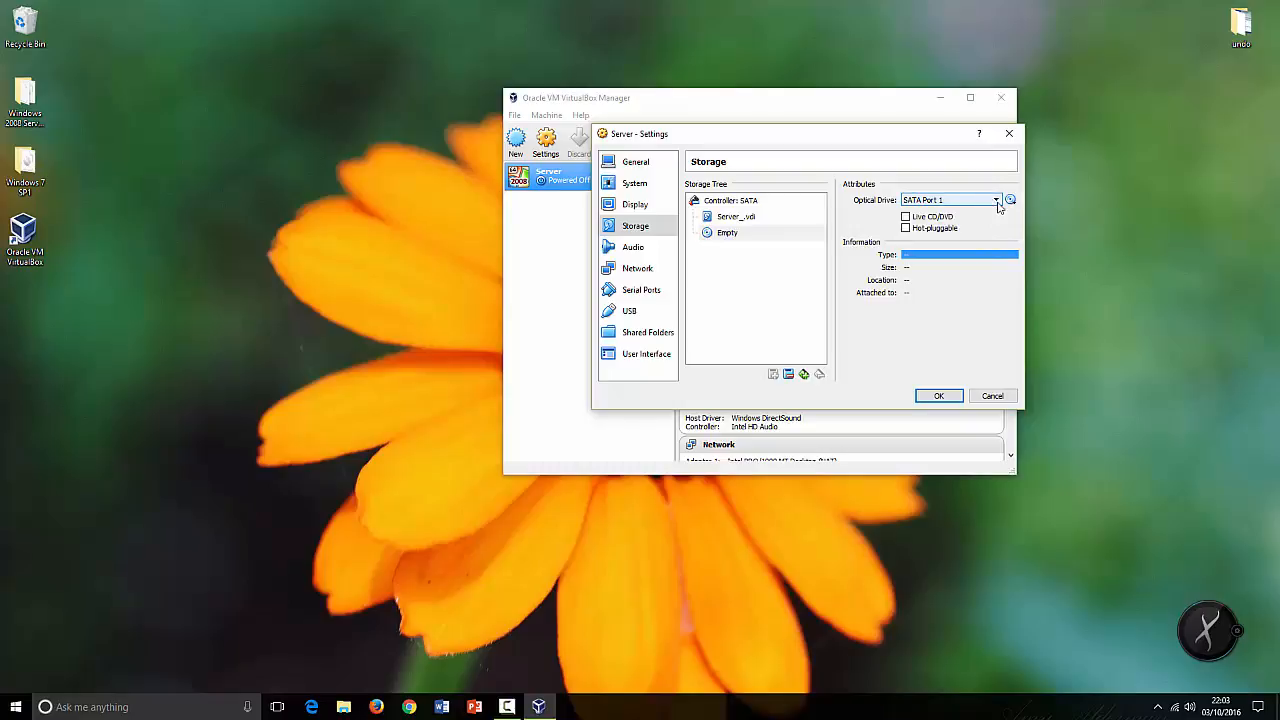
click(740, 234)
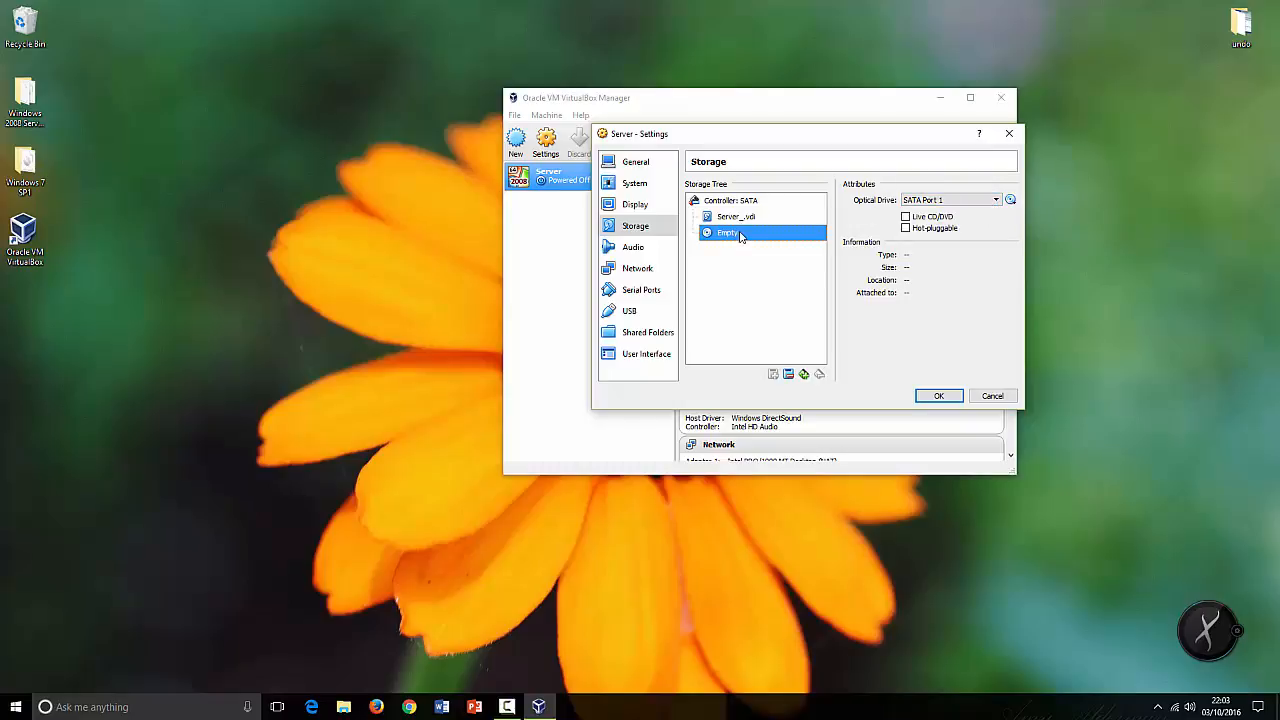
right_click(741, 236)
click(886, 205)
Move the Windows 2008 Server and activation keys folder on the desktop to the free area beside the settings window
drag(25, 93, 1140, 172)
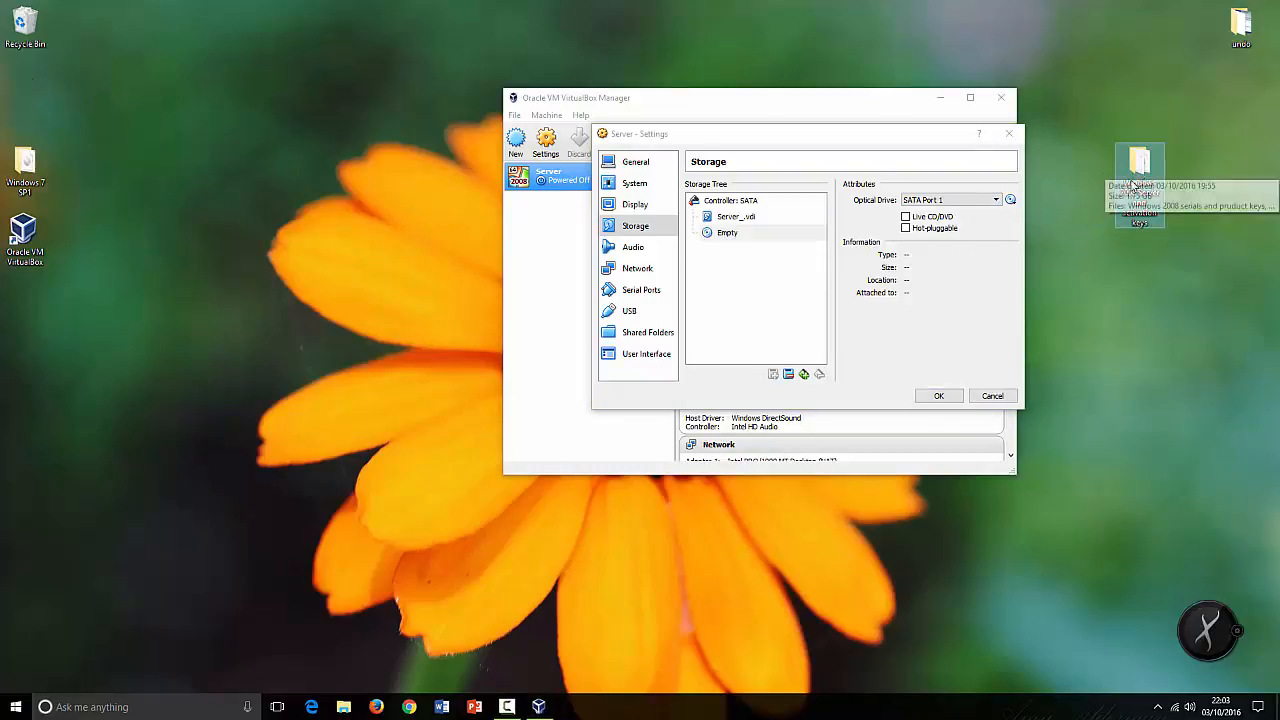
Attach Windows Server 2008 (All-in-in-one).iso from the desktop's Windows 2008 Server and activation keys folder to the empty optical drive
click(1010, 201)
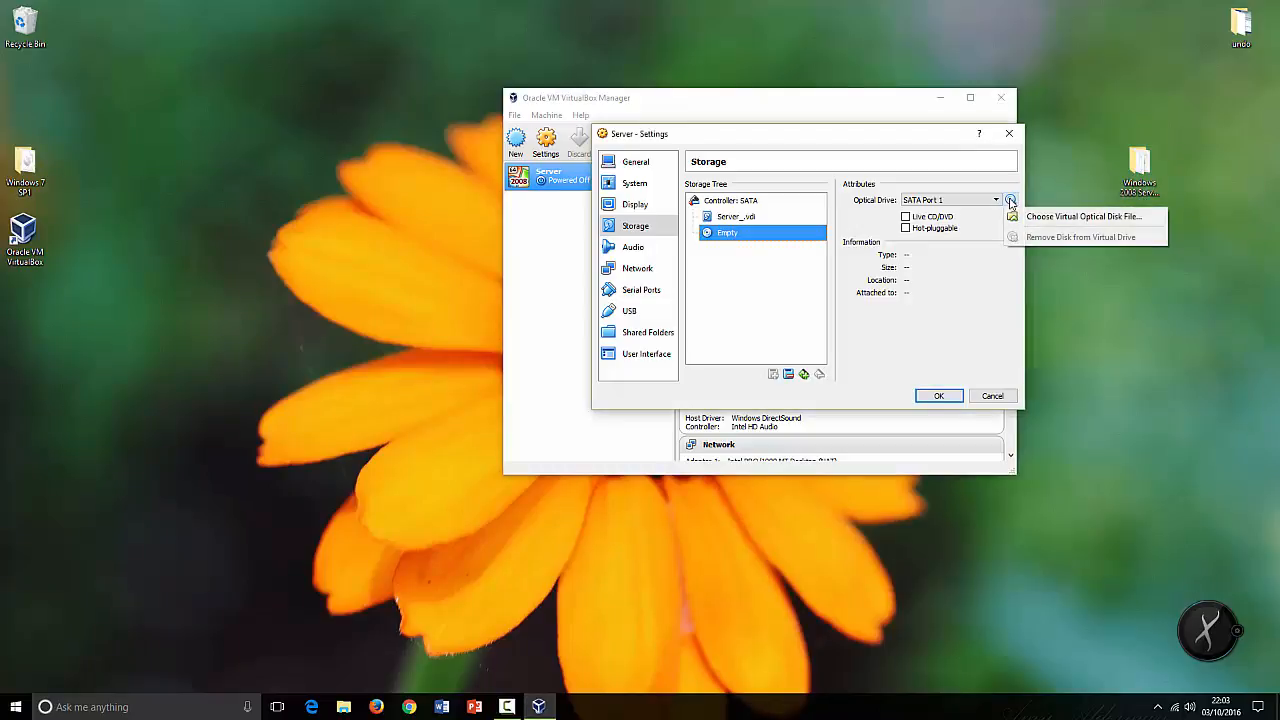
click(1075, 218)
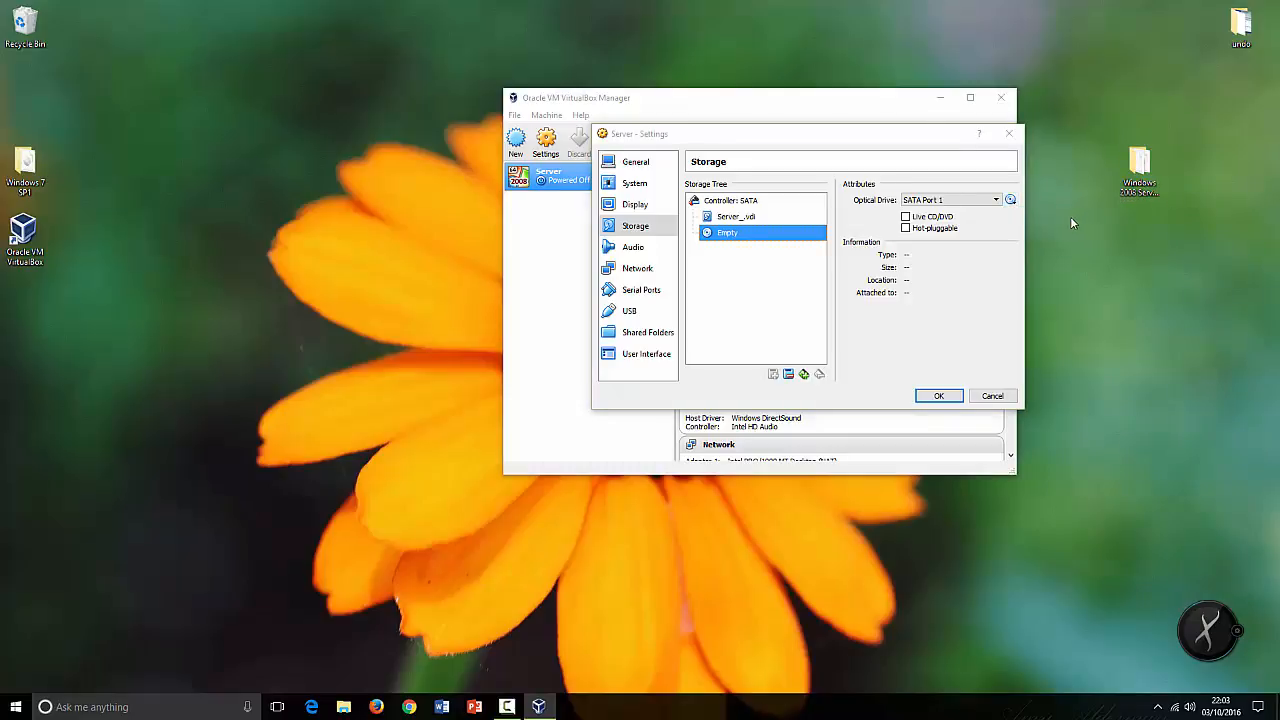
drag(727, 163, 495, 152)
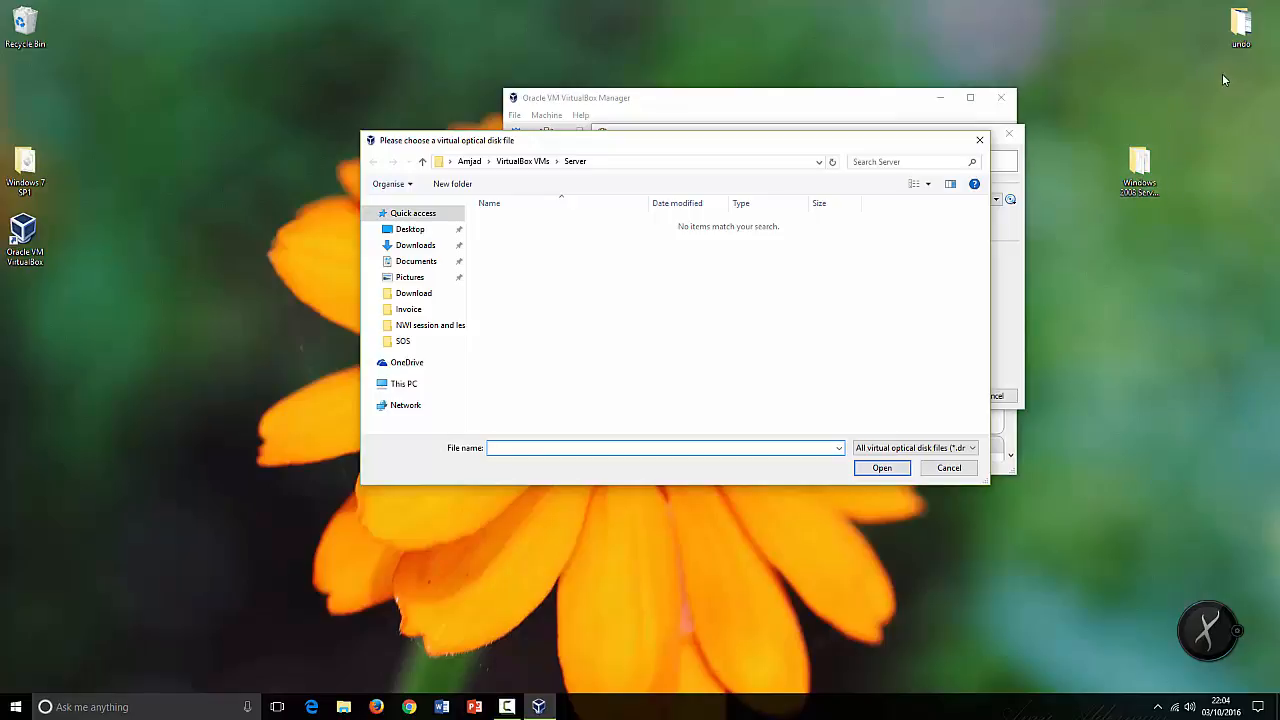
click(408, 229)
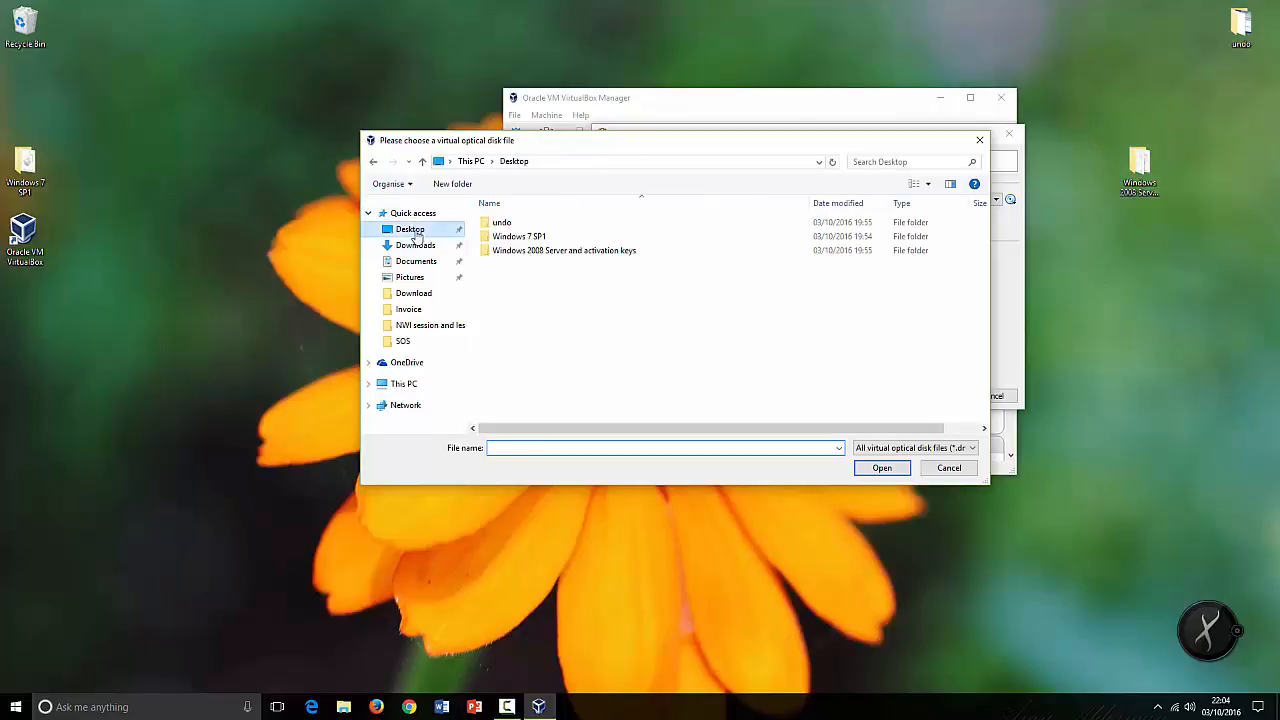
double_click(522, 252)
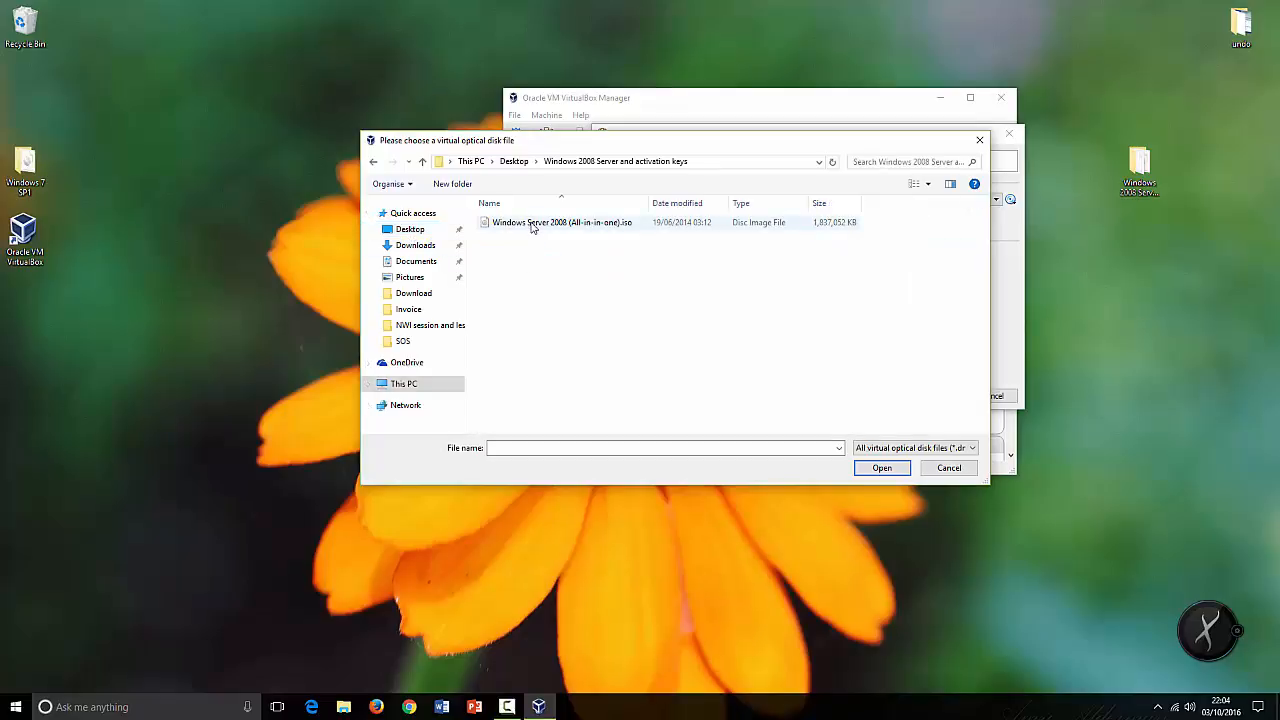
double_click(531, 224)
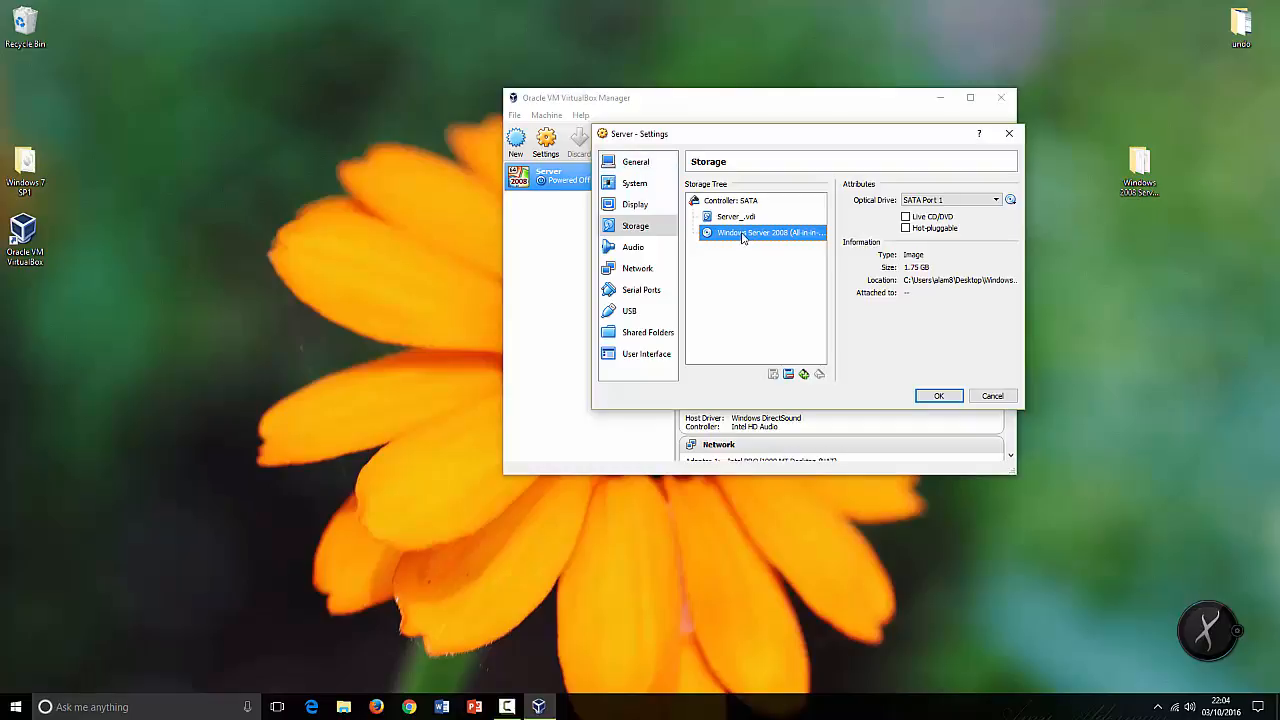
Attach network Adapter 1 of the Server machine to Internal Network
click(640, 275)
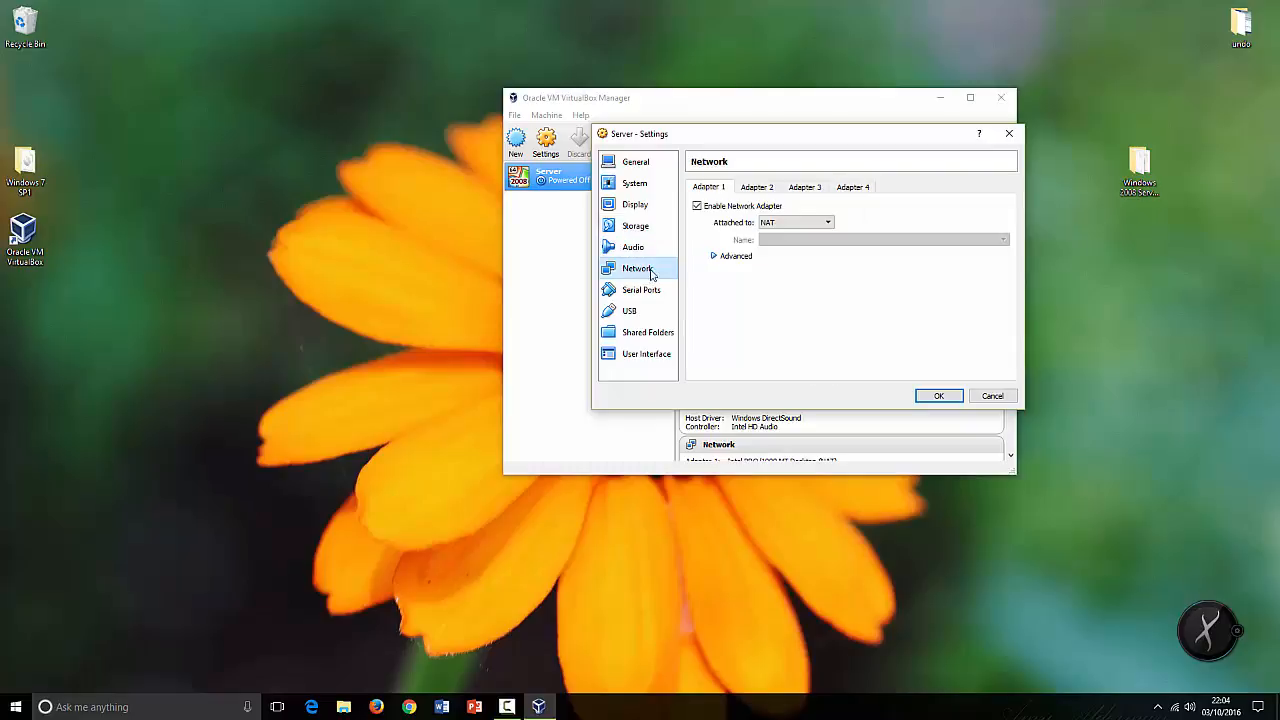
click(791, 225)
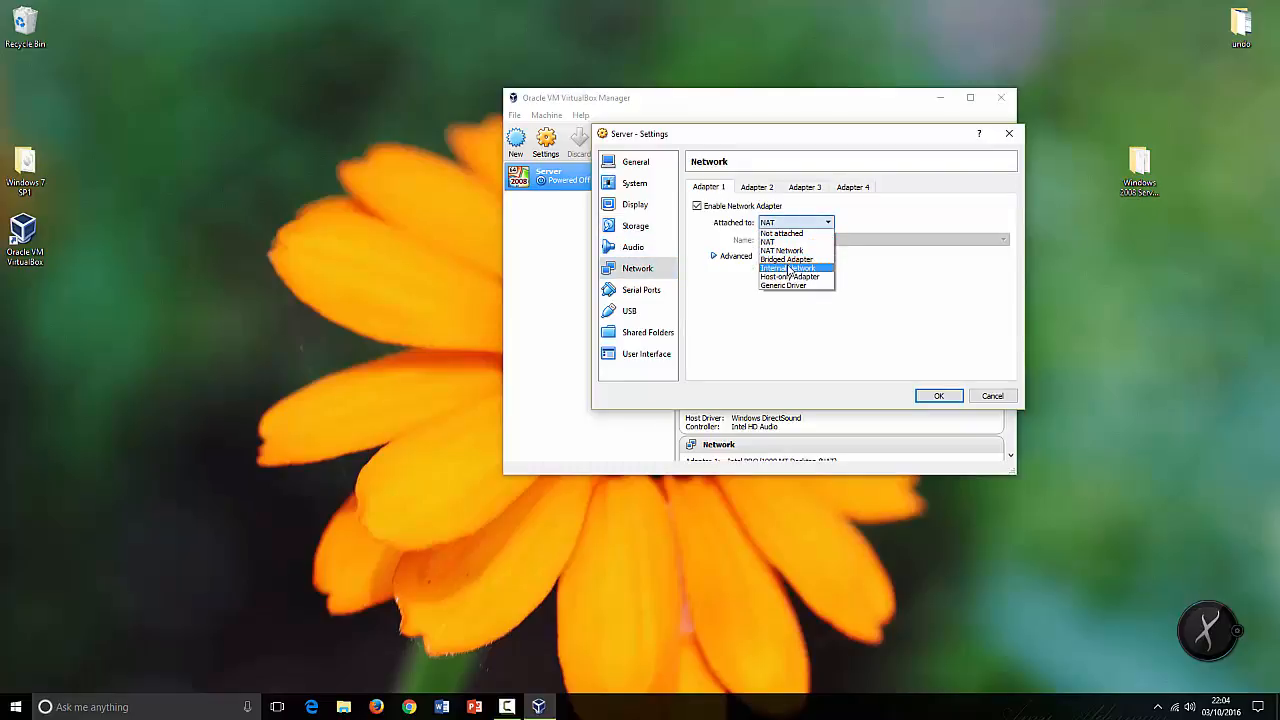
click(790, 268)
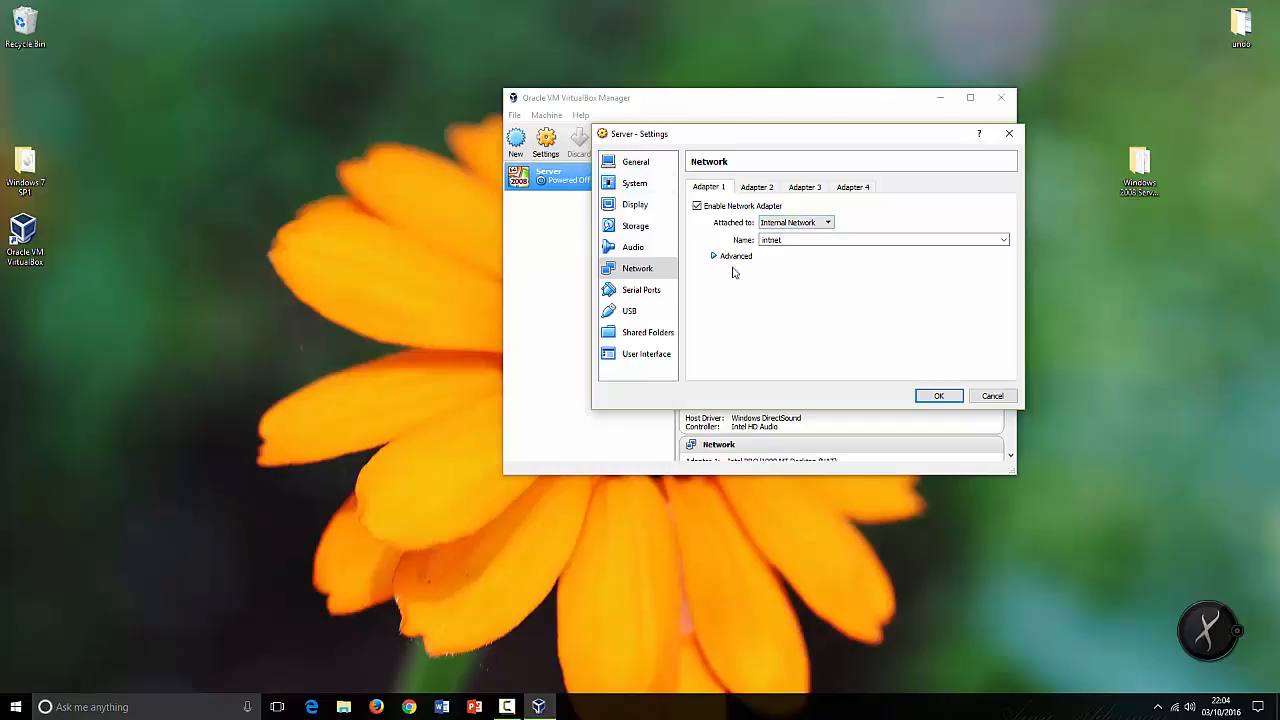
Review the Server machine's storage, network, serial port, USB, general and system settings, including the network attachment options
click(643, 230)
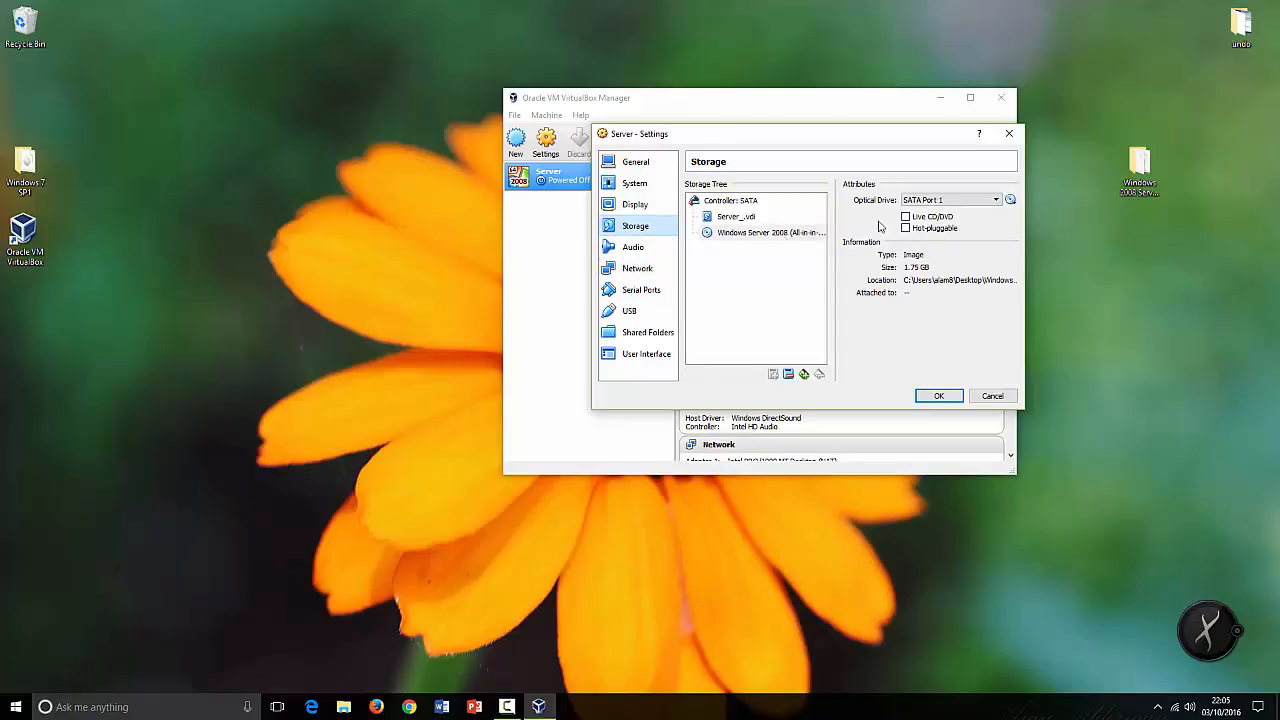
click(637, 270)
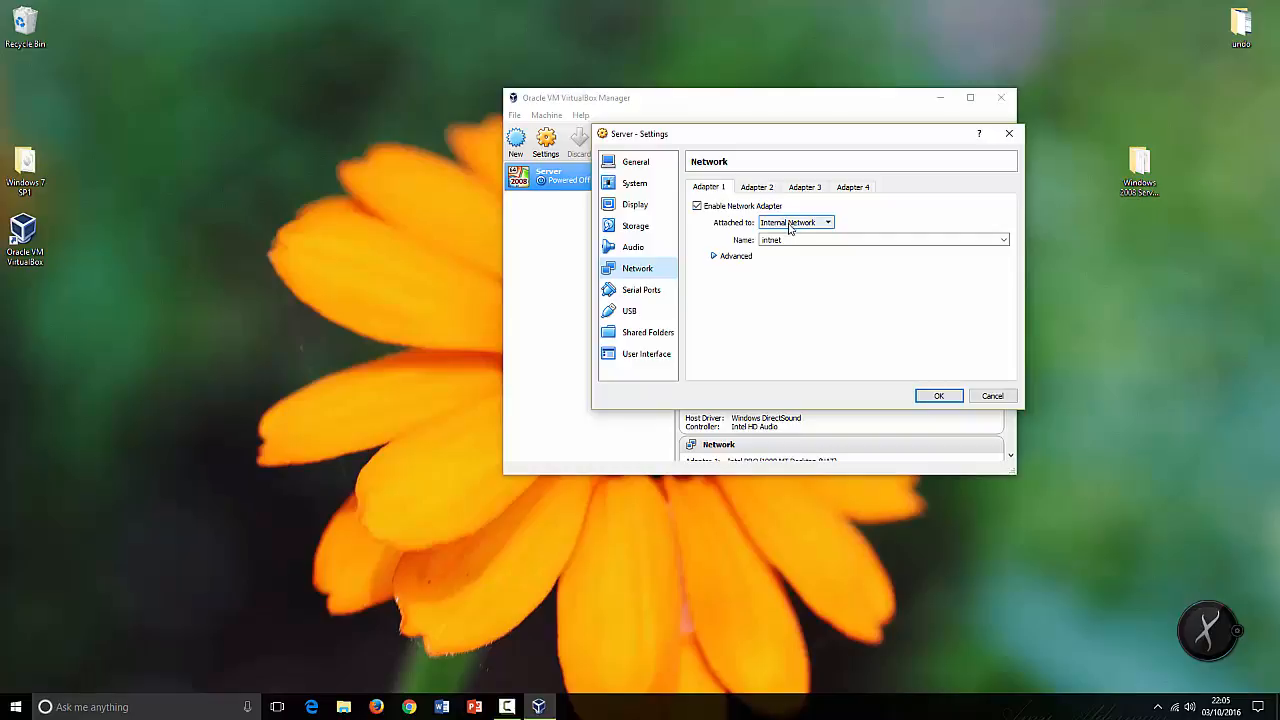
click(826, 222)
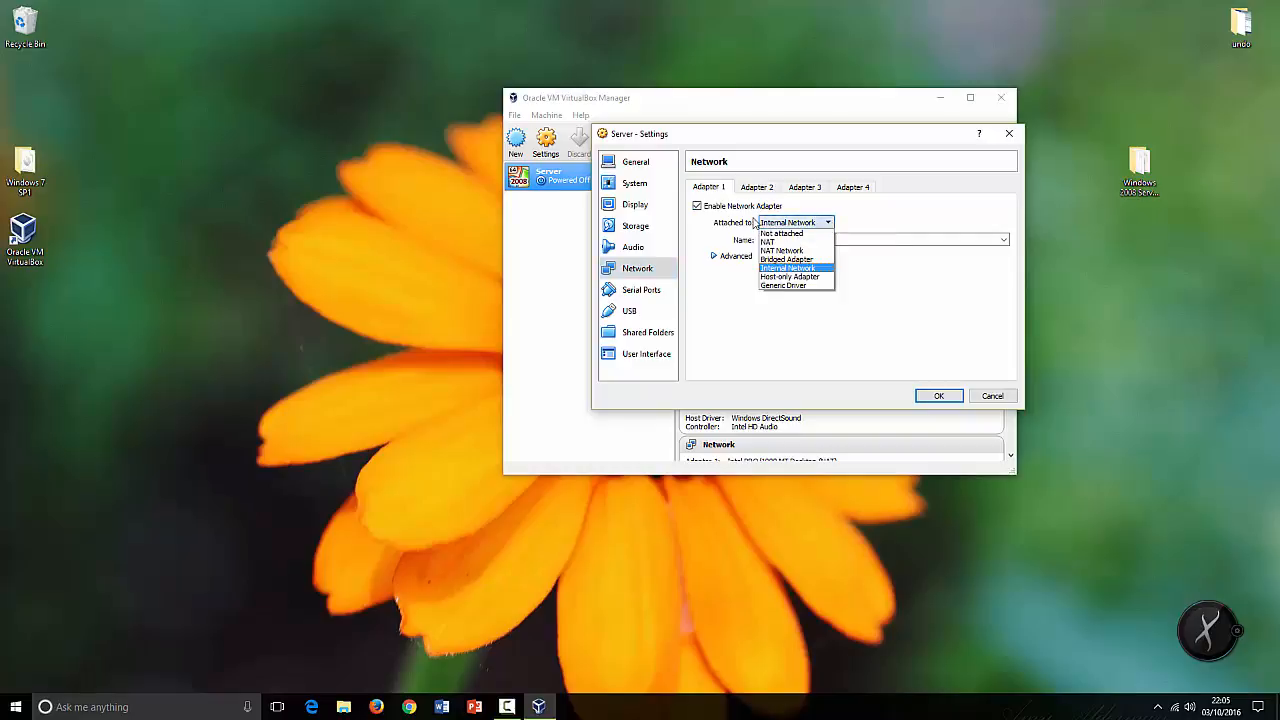
click(838, 287)
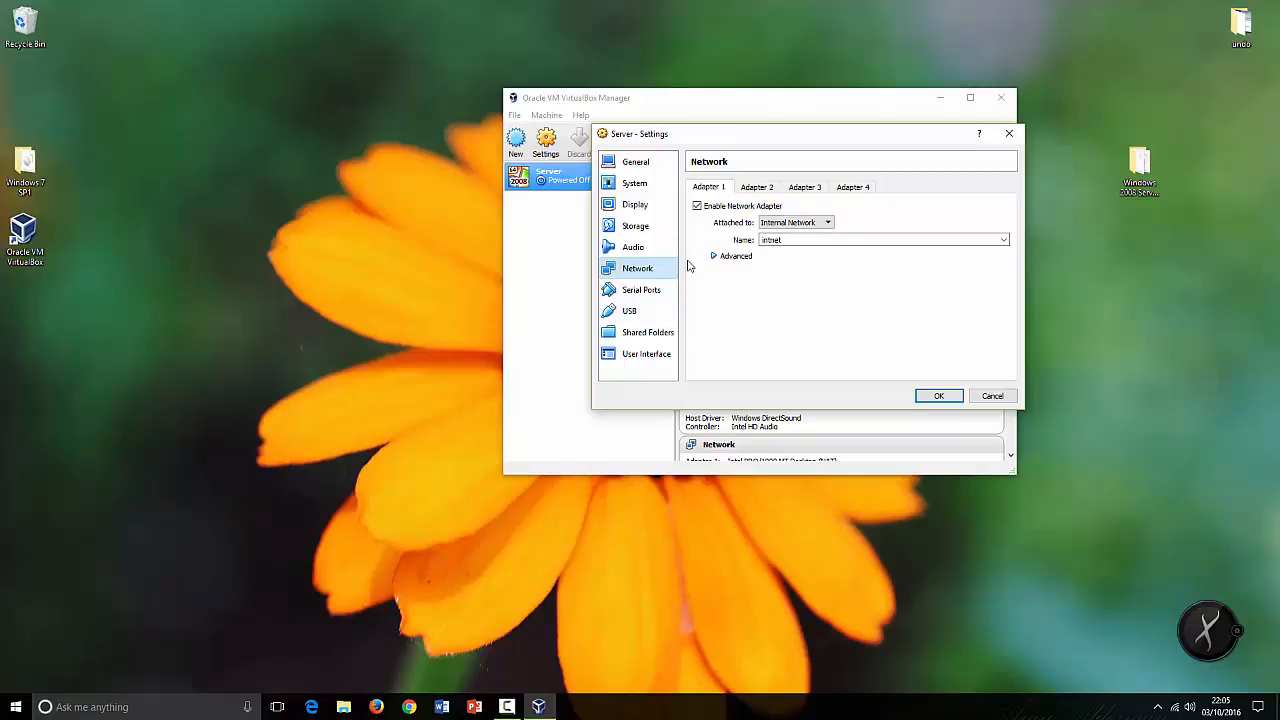
click(638, 295)
click(640, 312)
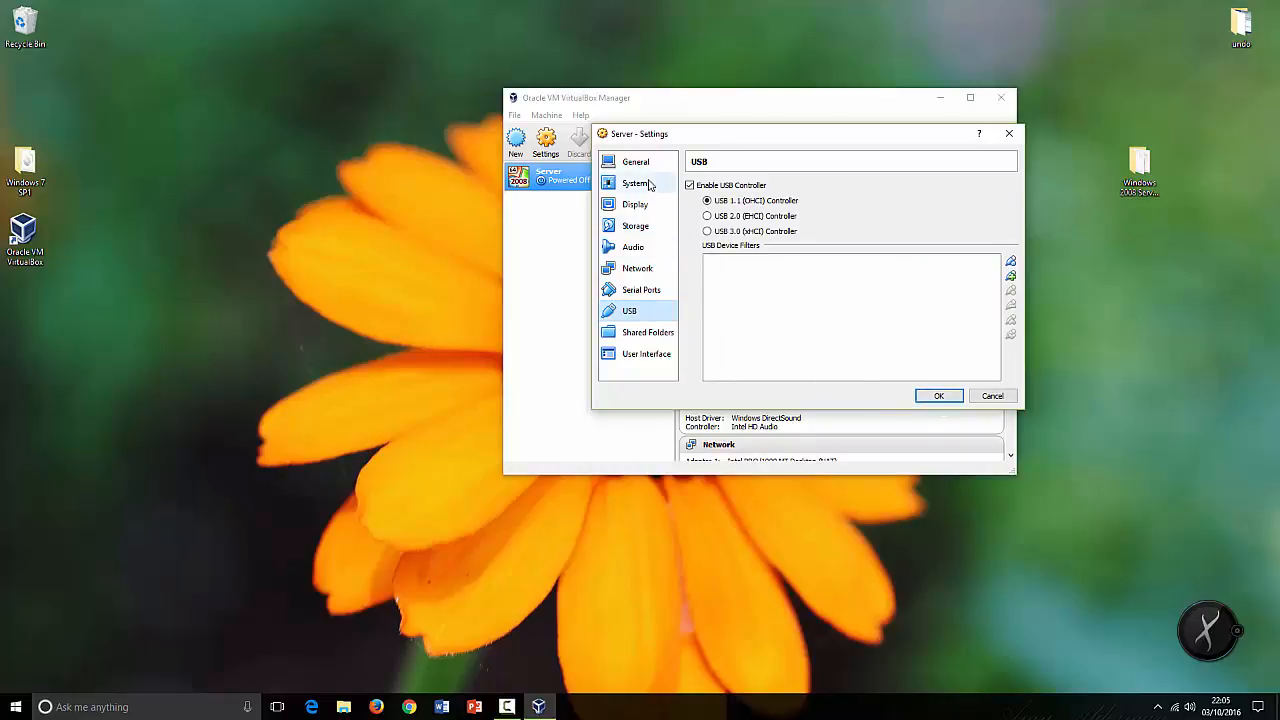
click(638, 227)
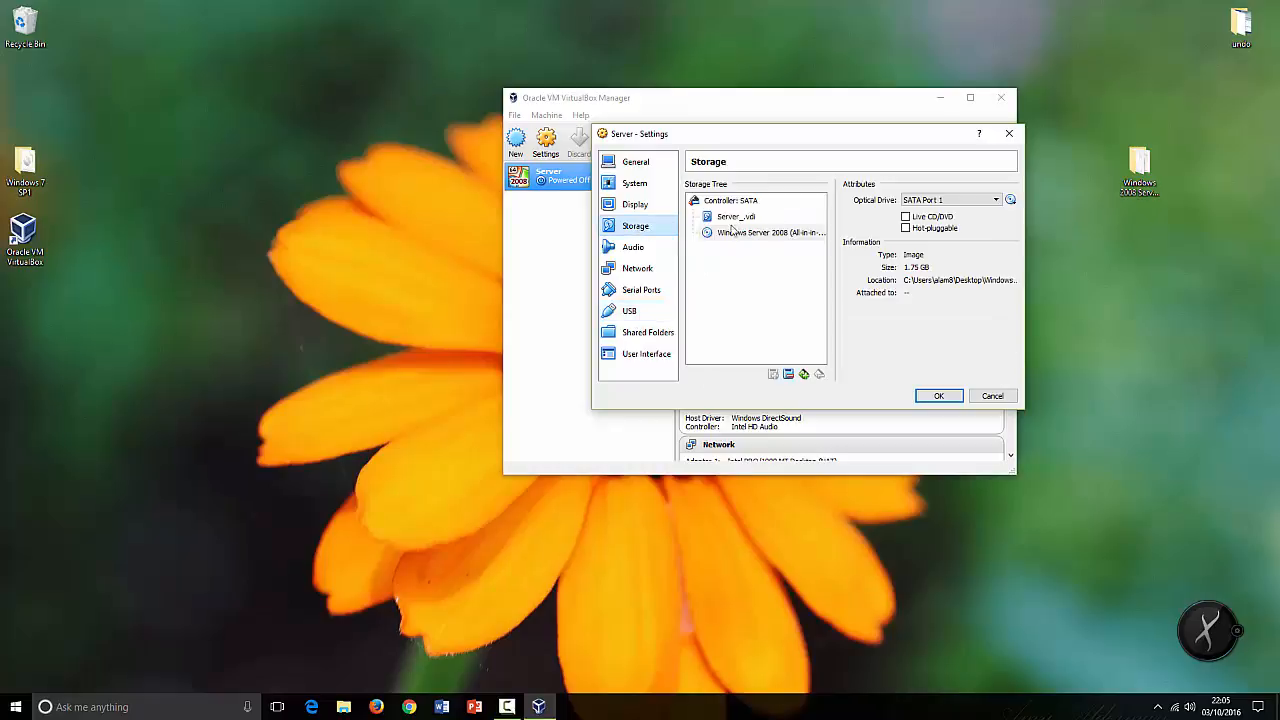
click(637, 268)
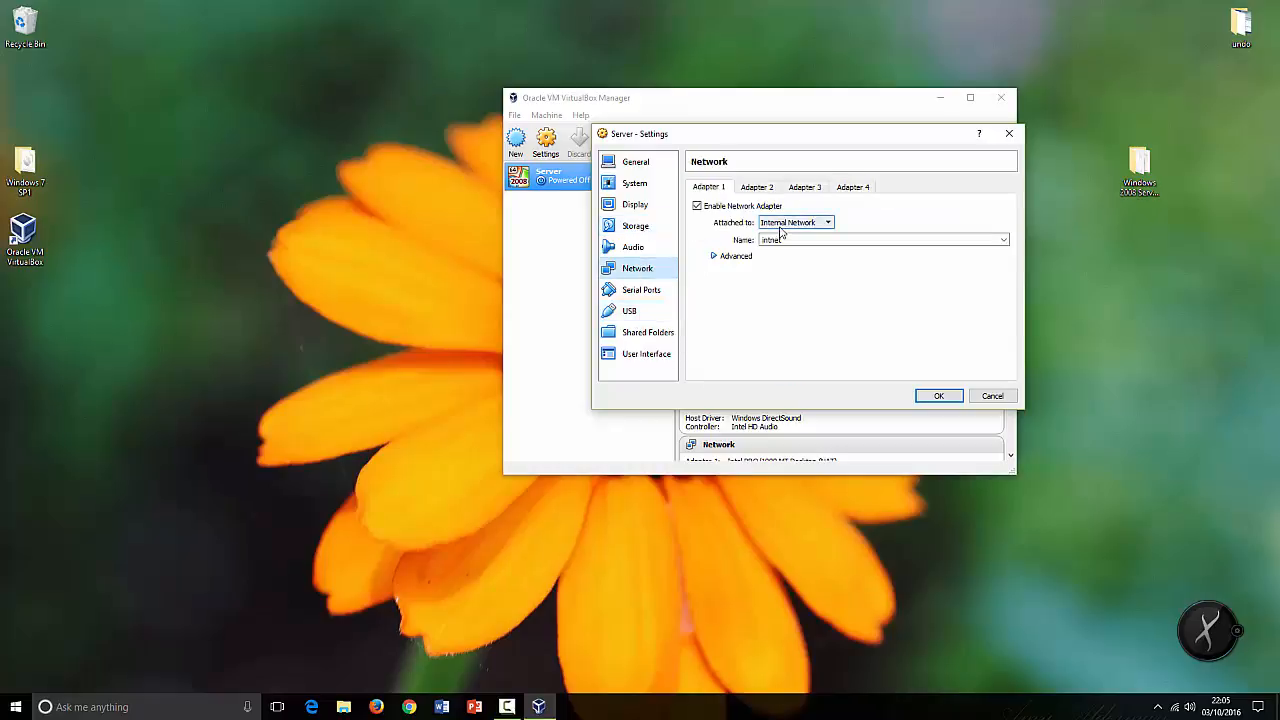
click(640, 168)
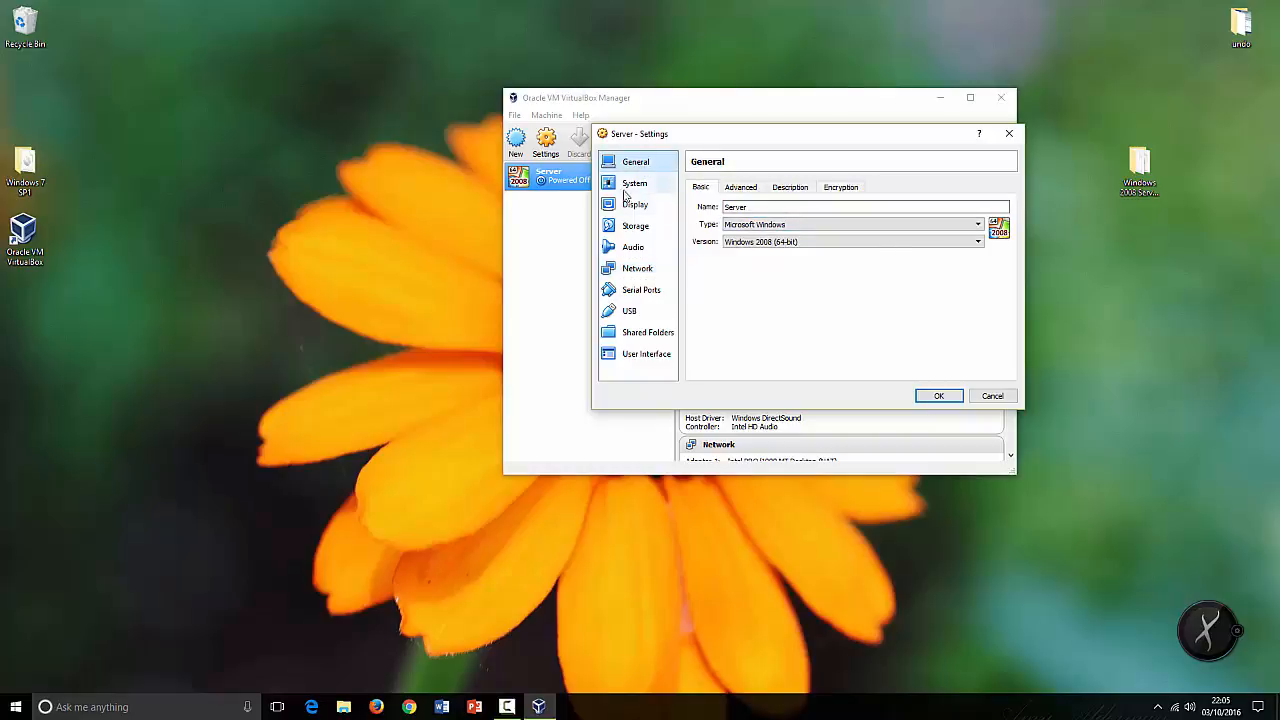
click(633, 184)
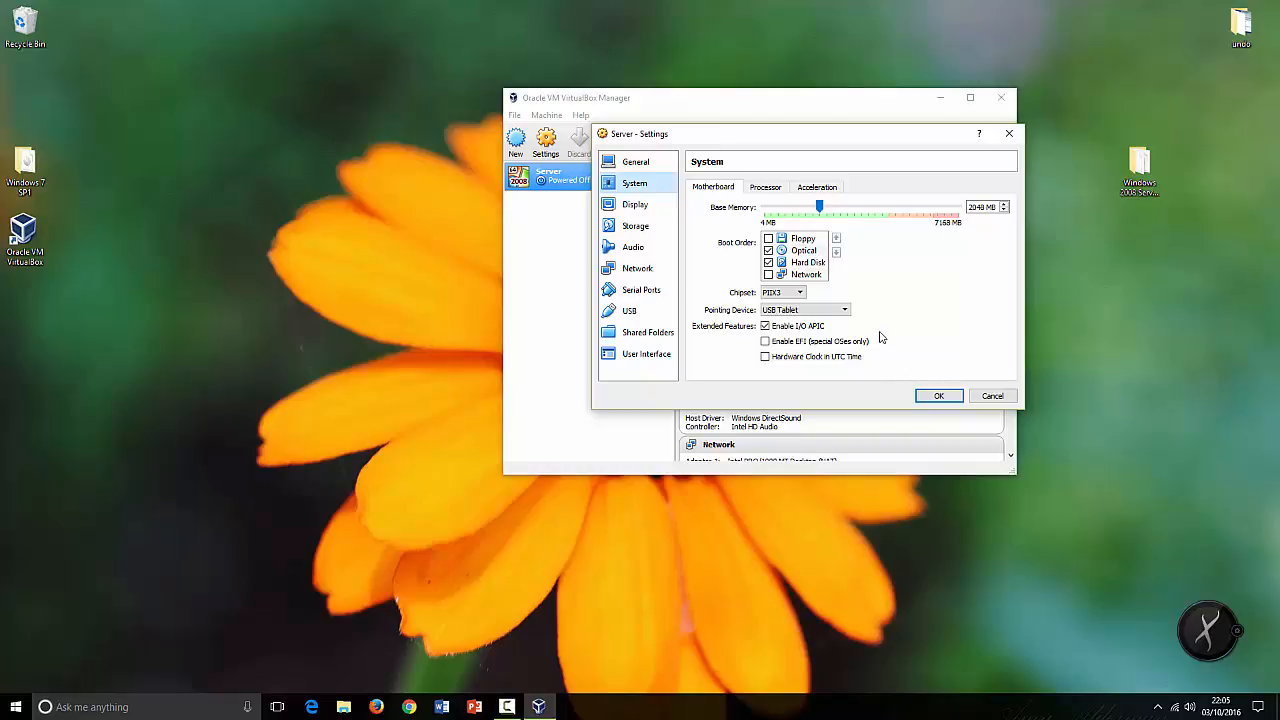
Save the machine settings and start the Server virtual machine, dismissing the keyboard capture notice
click(937, 397)
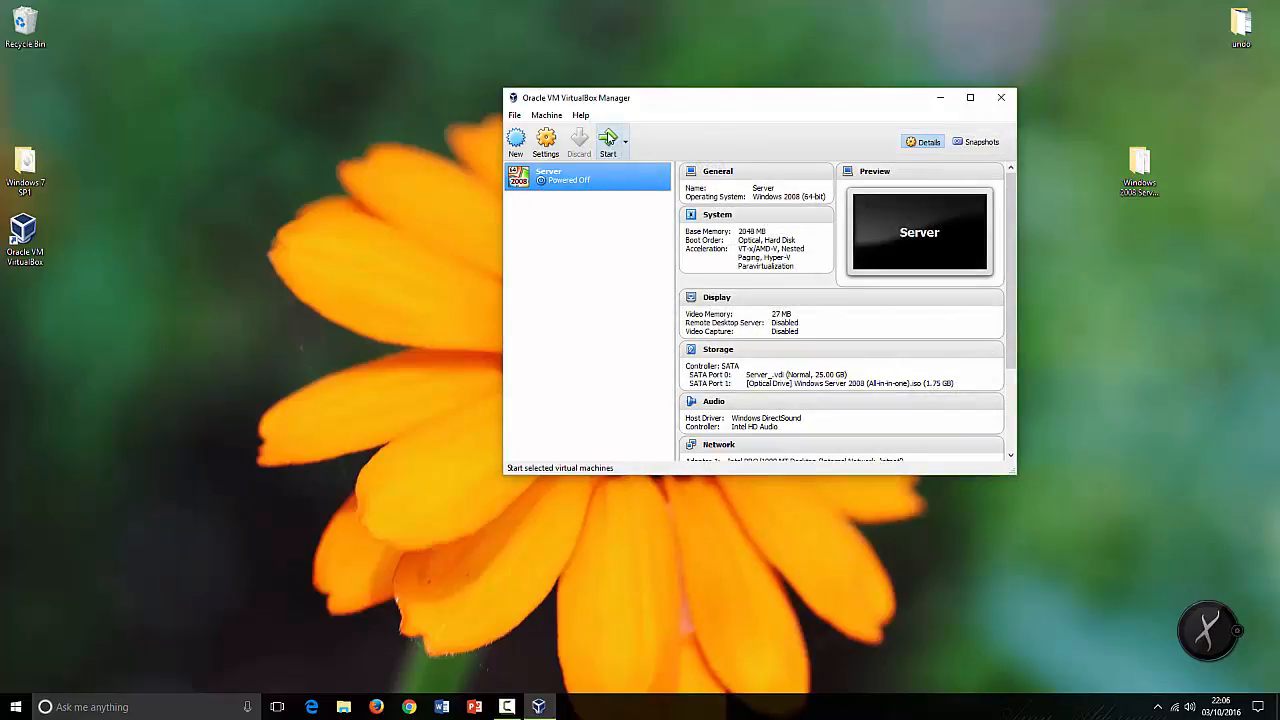
click(608, 137)
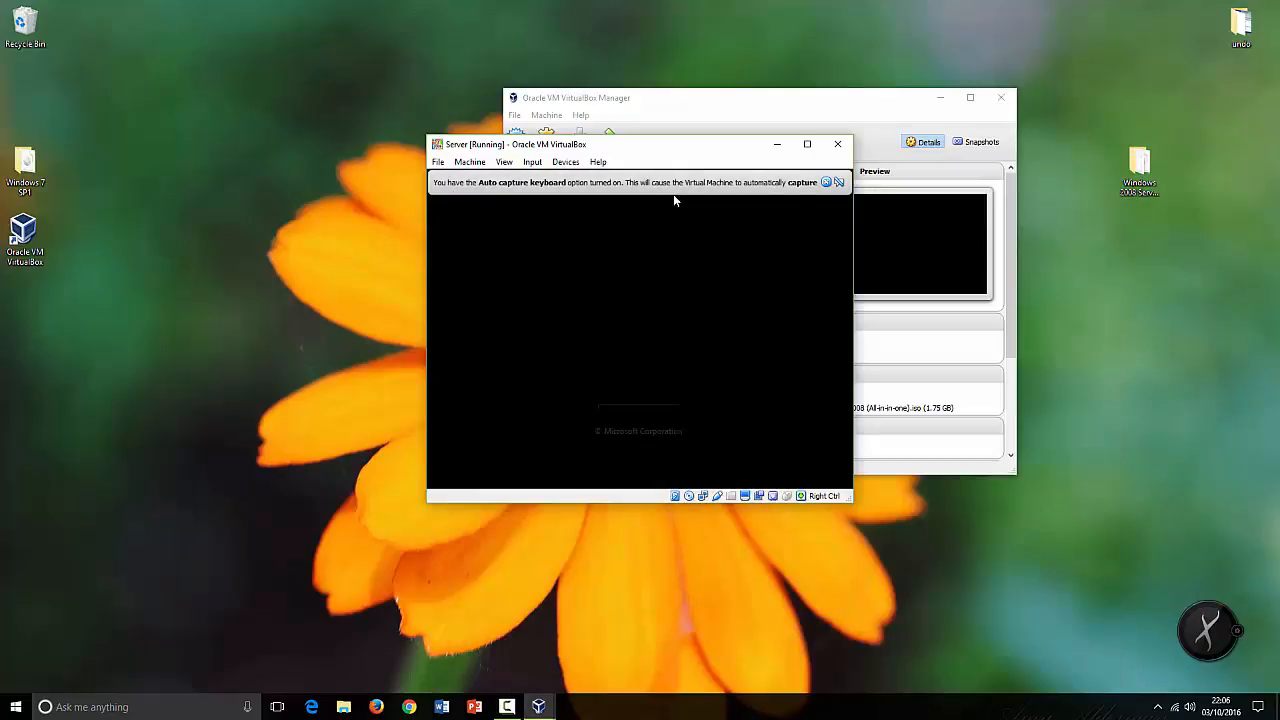
click(839, 182)
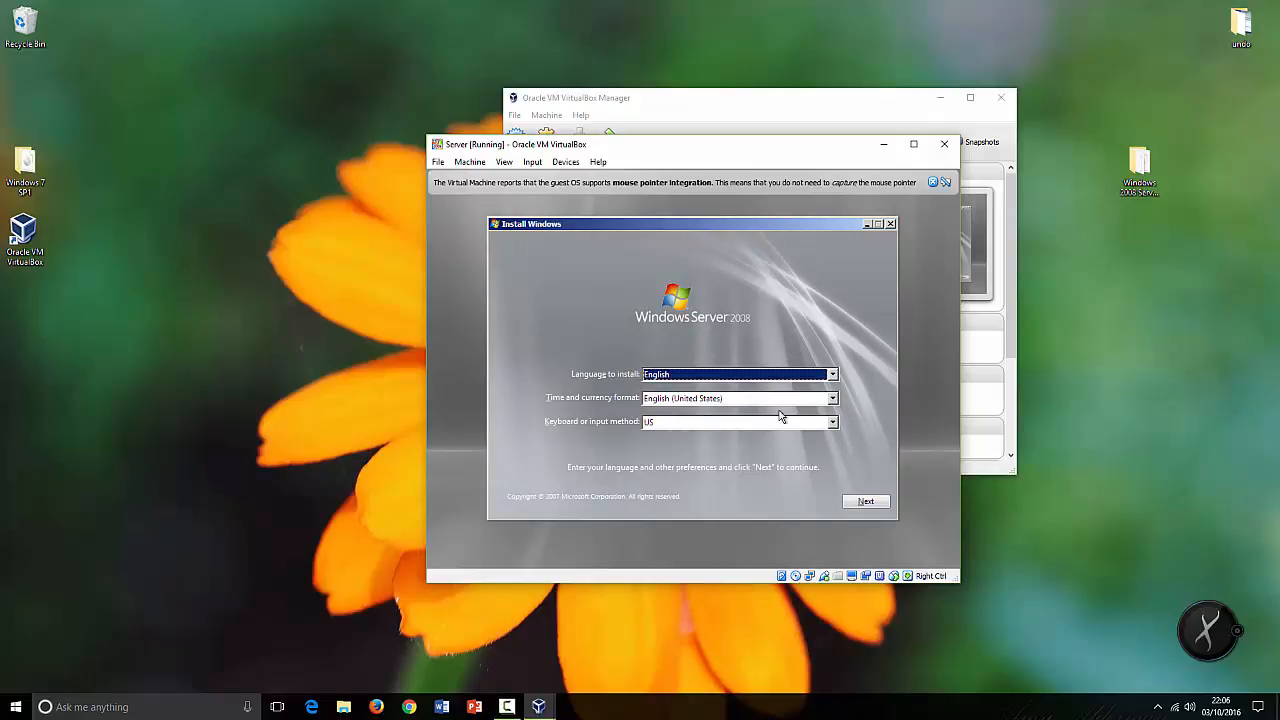
Set the time and currency format to English (United Kingdom) and begin the Windows Server 2008 installation
click(833, 400)
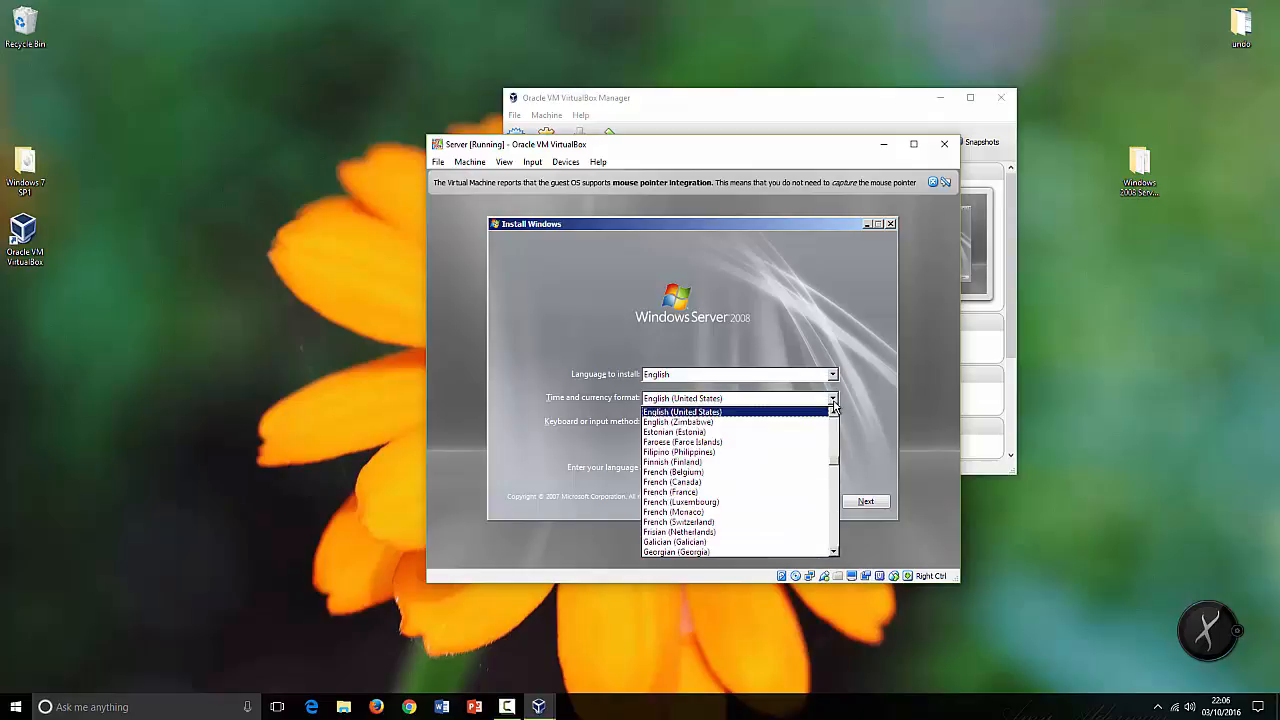
click(833, 413)
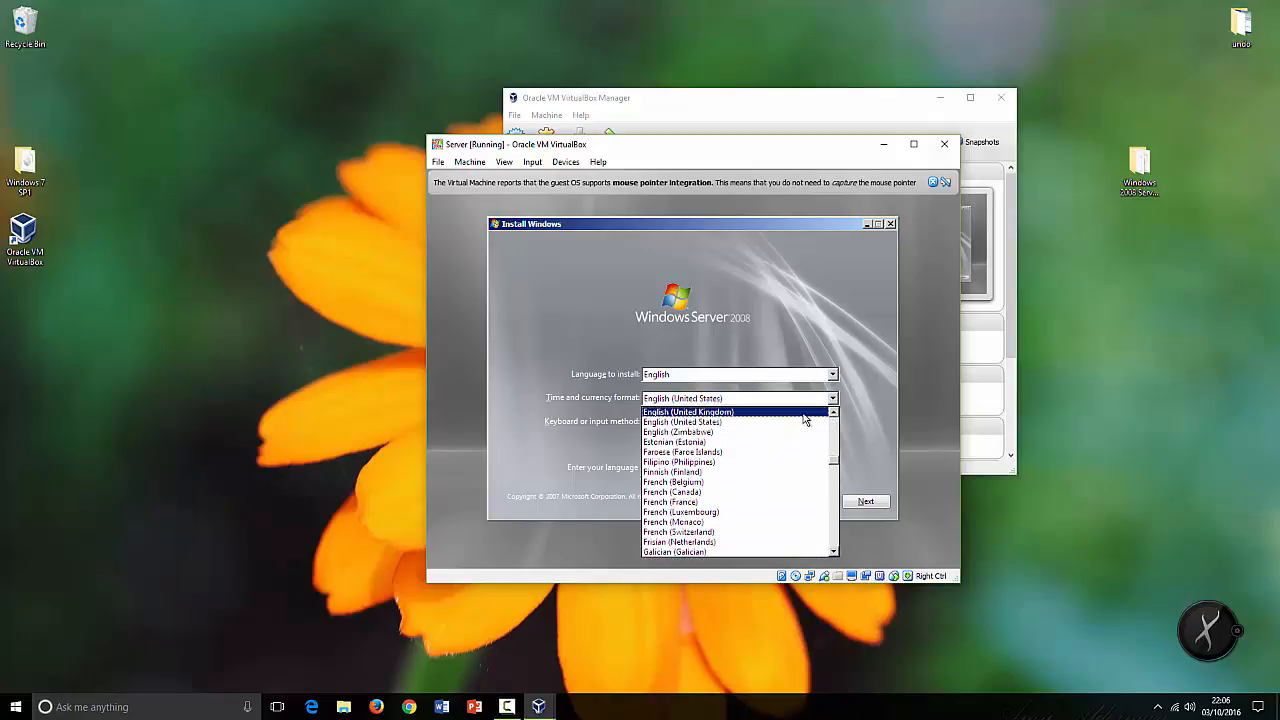
click(803, 413)
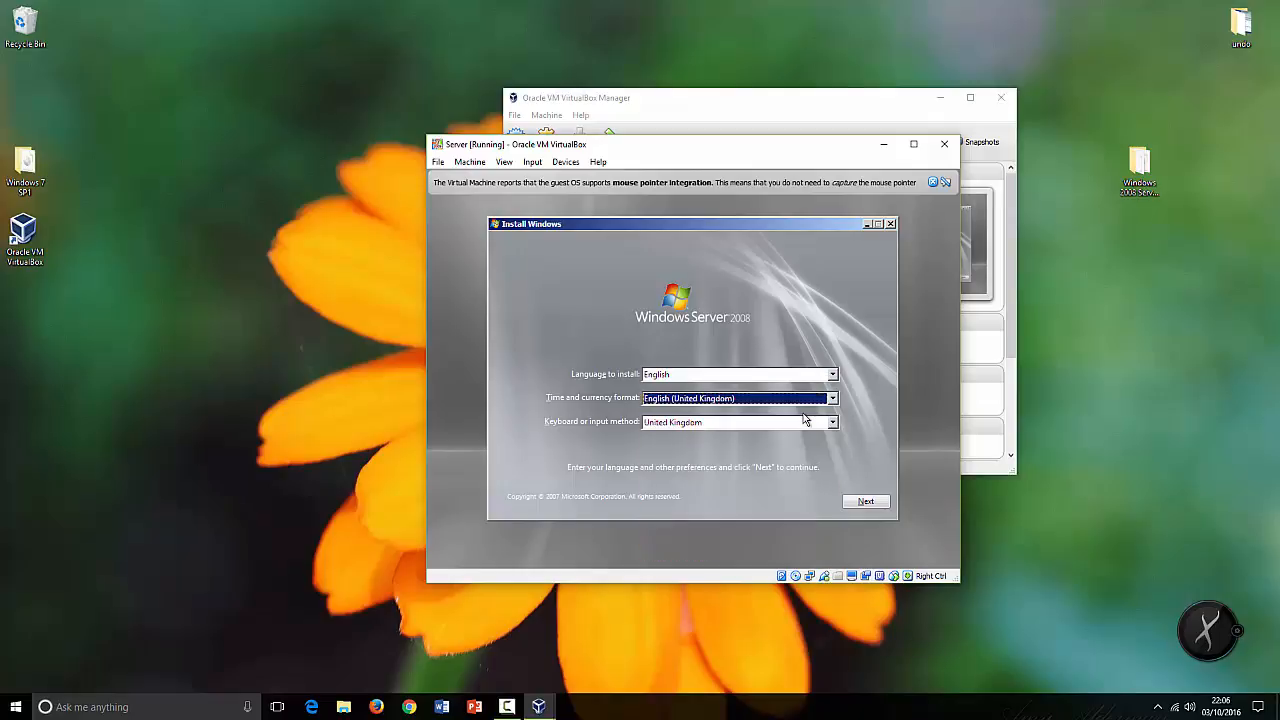
click(866, 502)
click(700, 367)
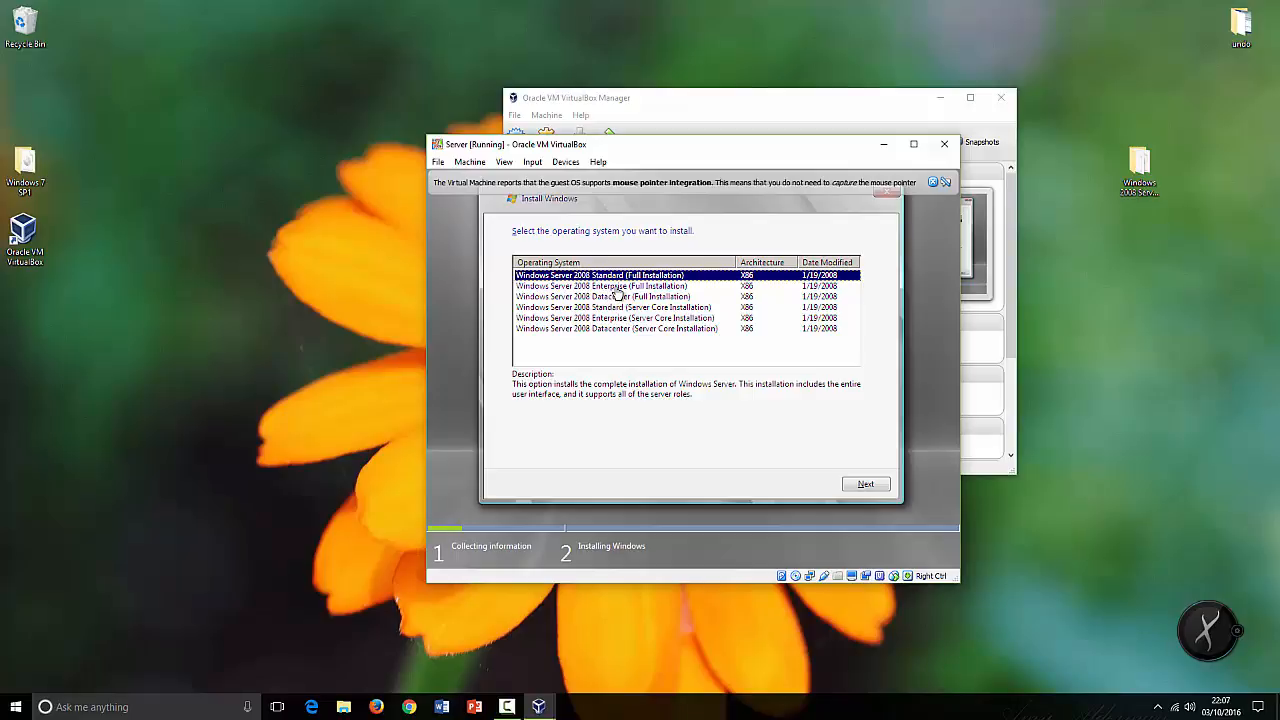
Choose Windows Server 2008 Standard (Full Installation) as the operating system and accept its license terms
click(616, 288)
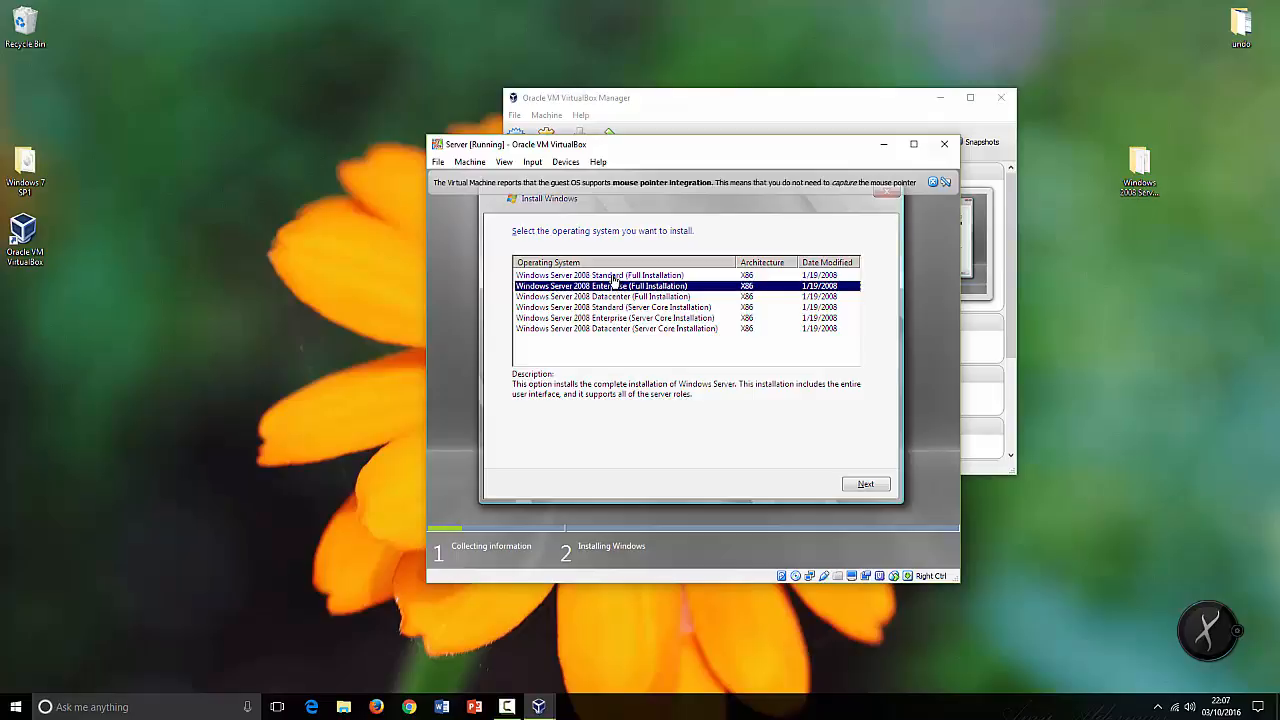
click(613, 276)
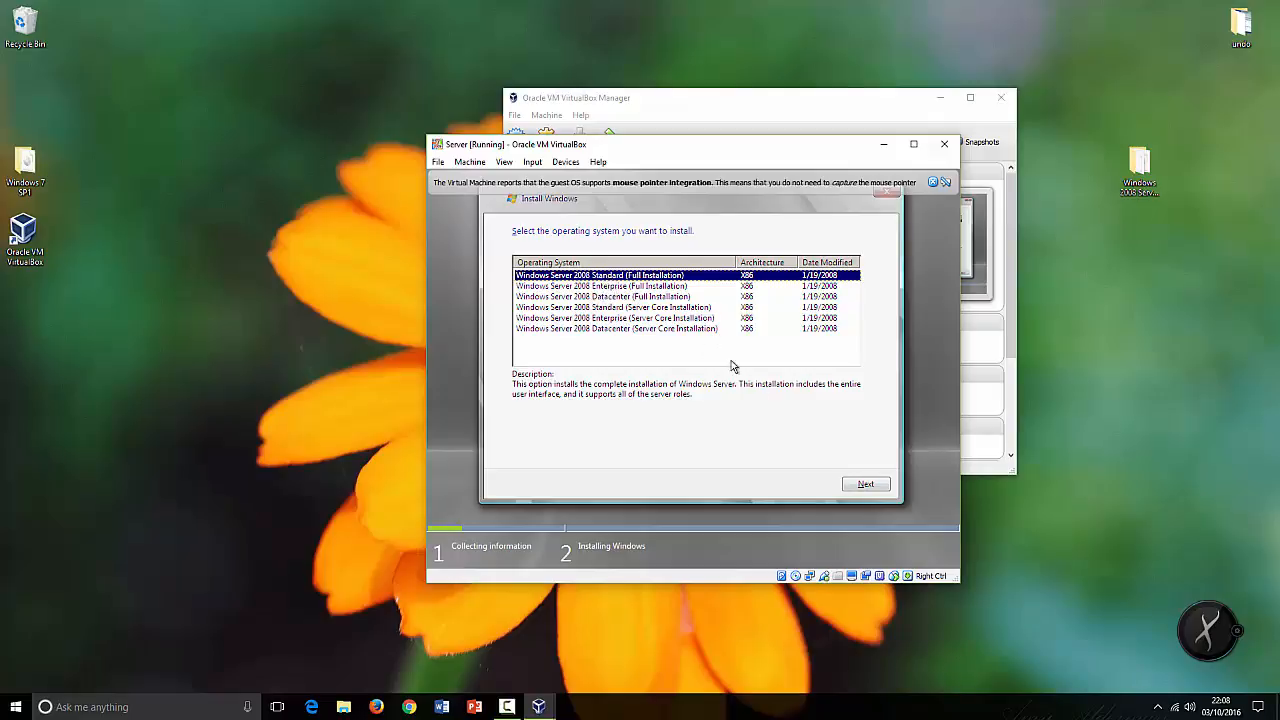
click(882, 489)
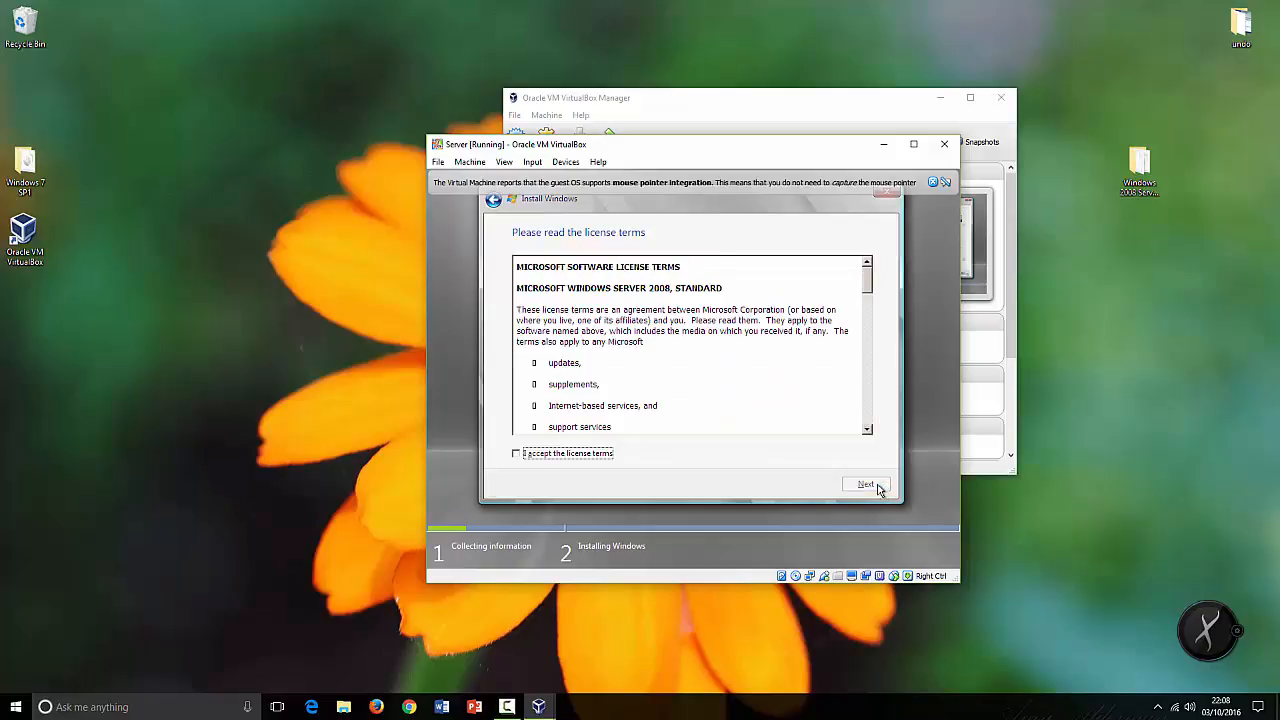
click(590, 455)
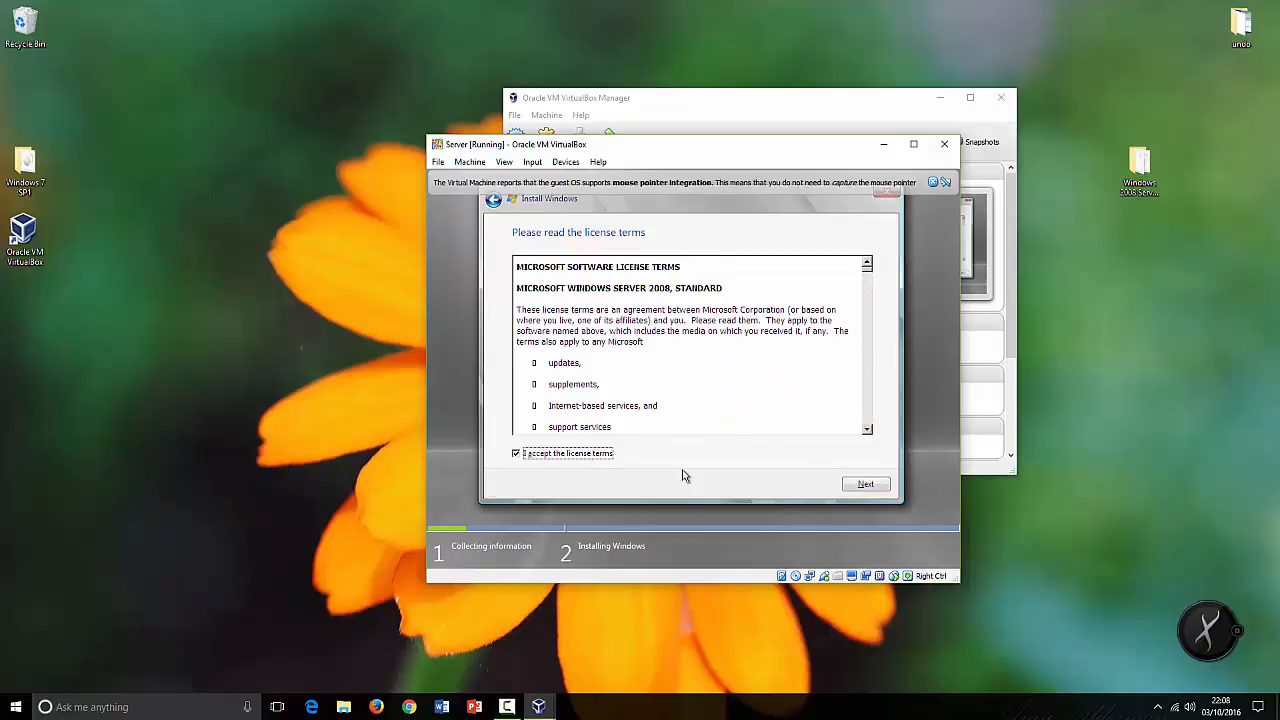
click(858, 486)
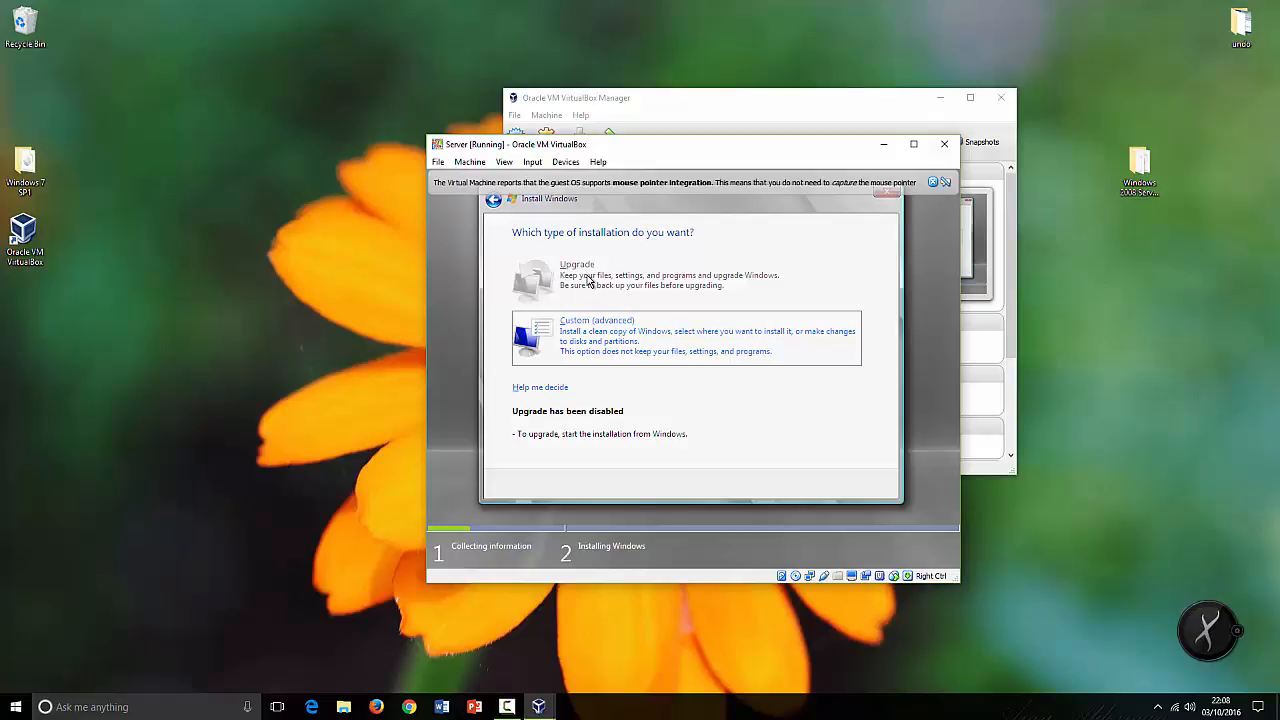
Create a 25600 MB partition on Disk 0 for a custom installation and start installing Windows on it
click(589, 349)
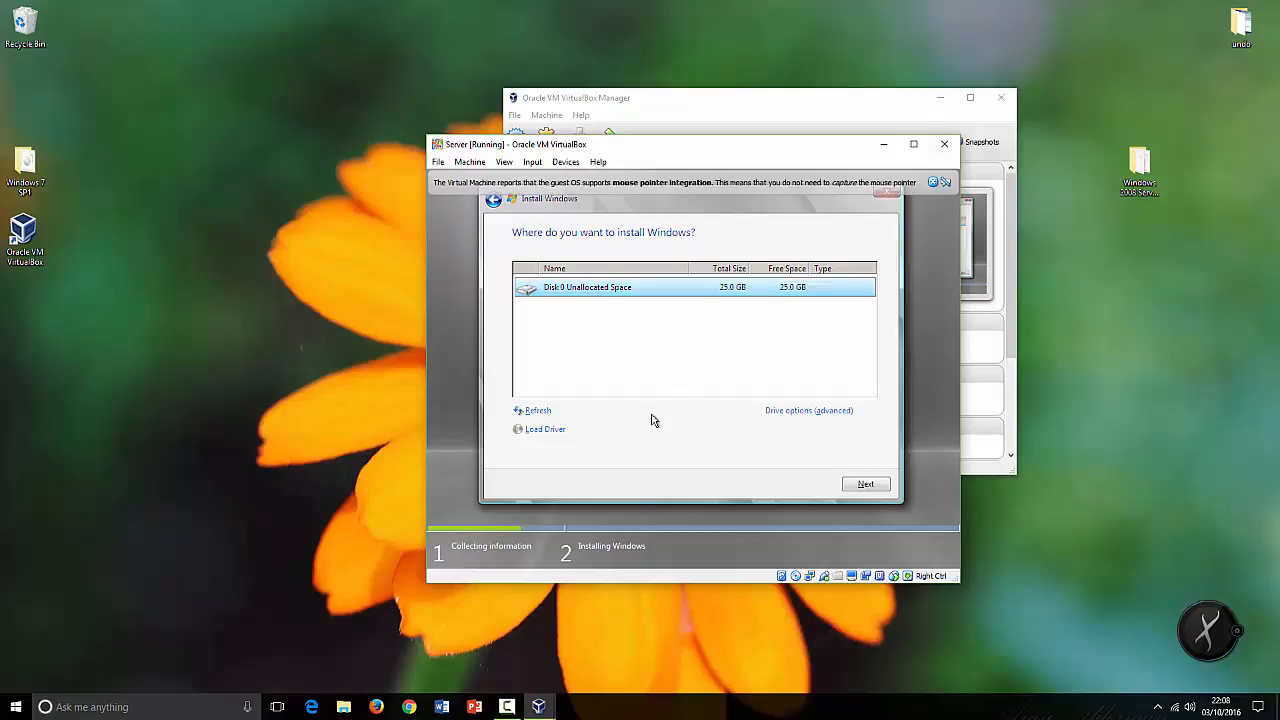
click(786, 412)
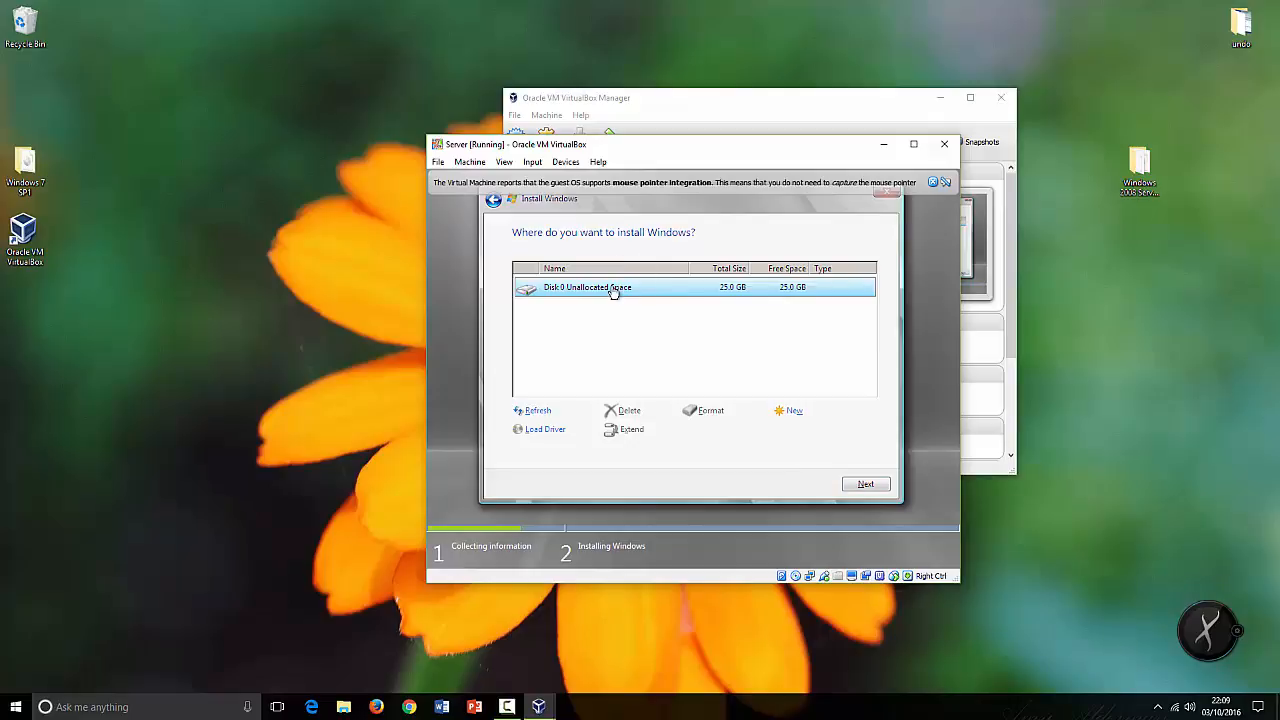
click(795, 413)
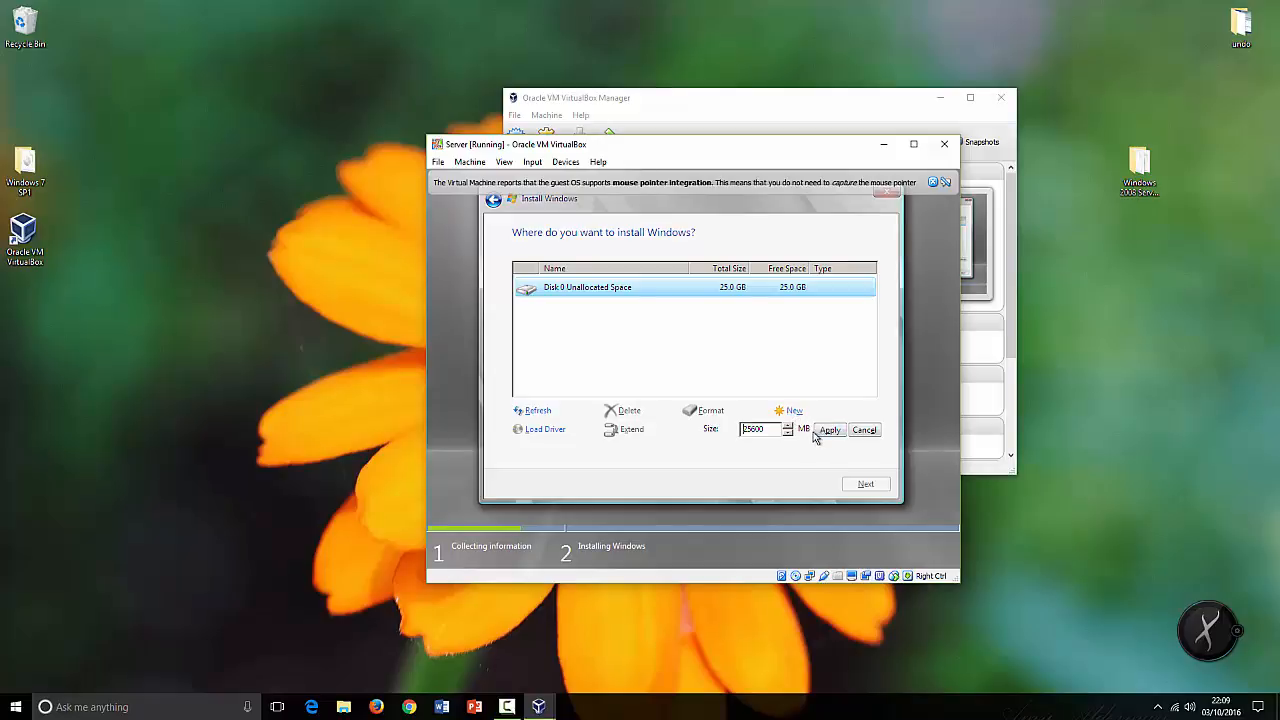
click(743, 431)
click(830, 432)
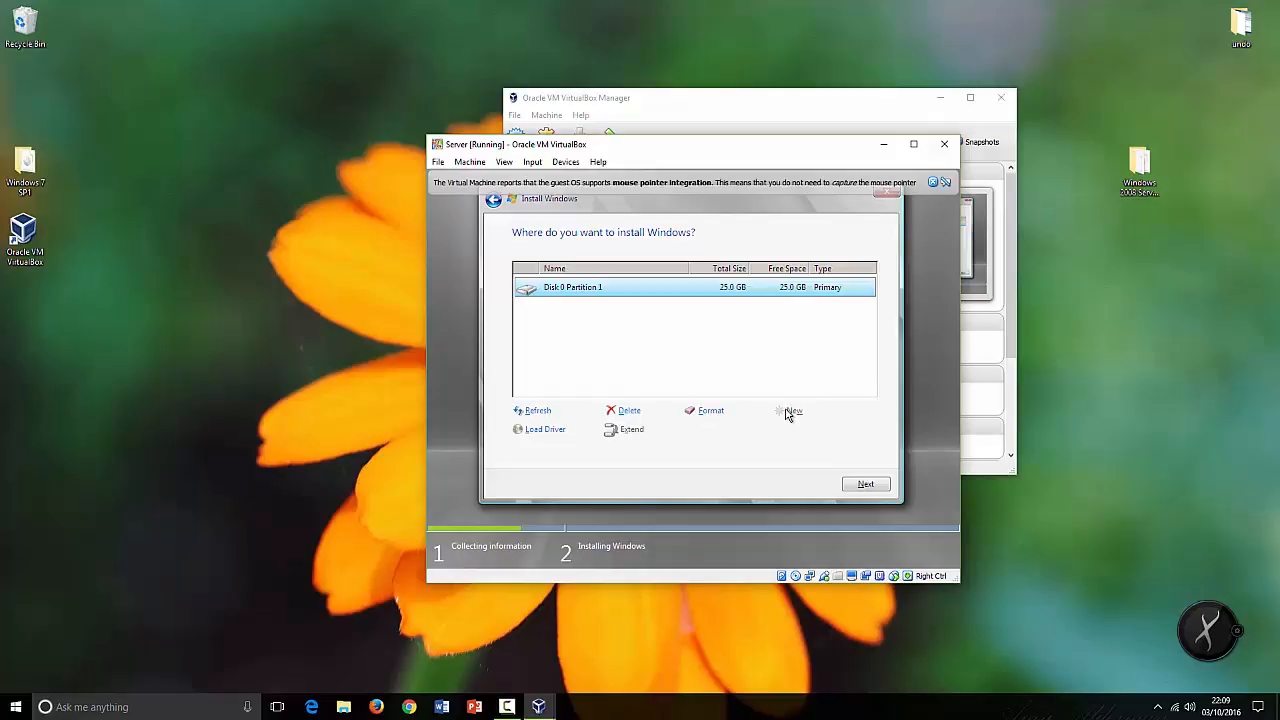
click(866, 486)
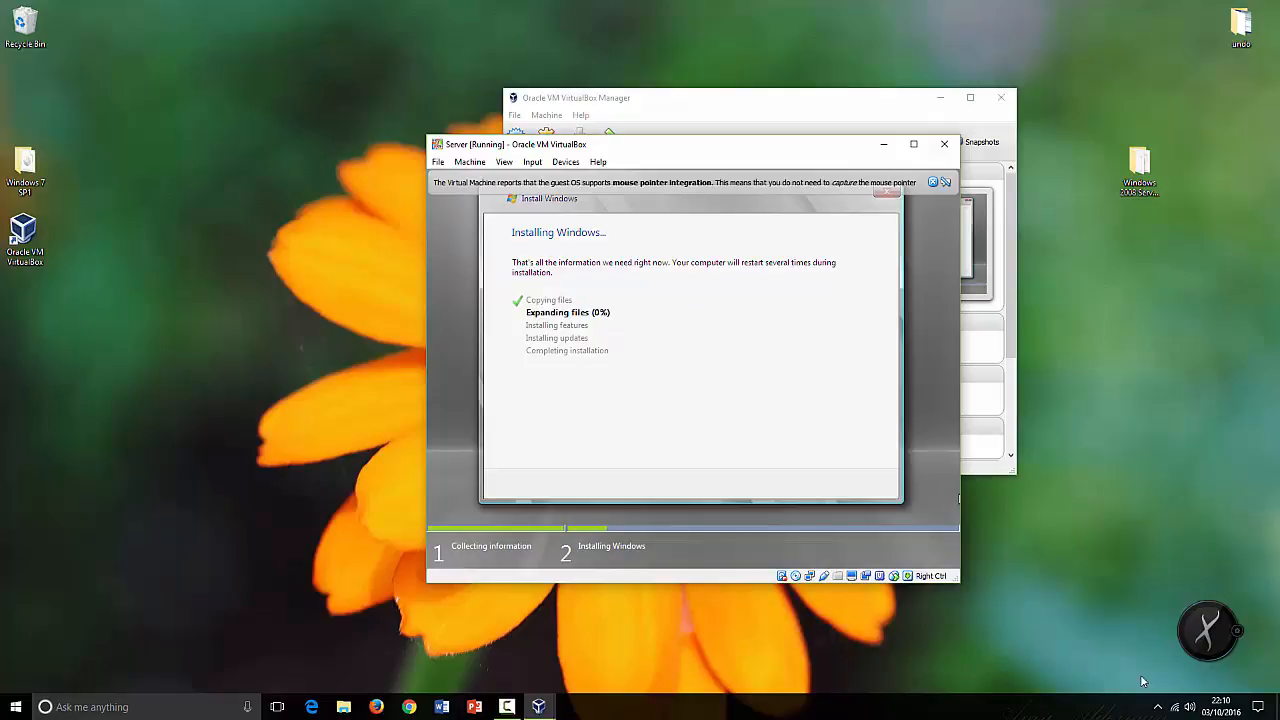
click(1158, 706)
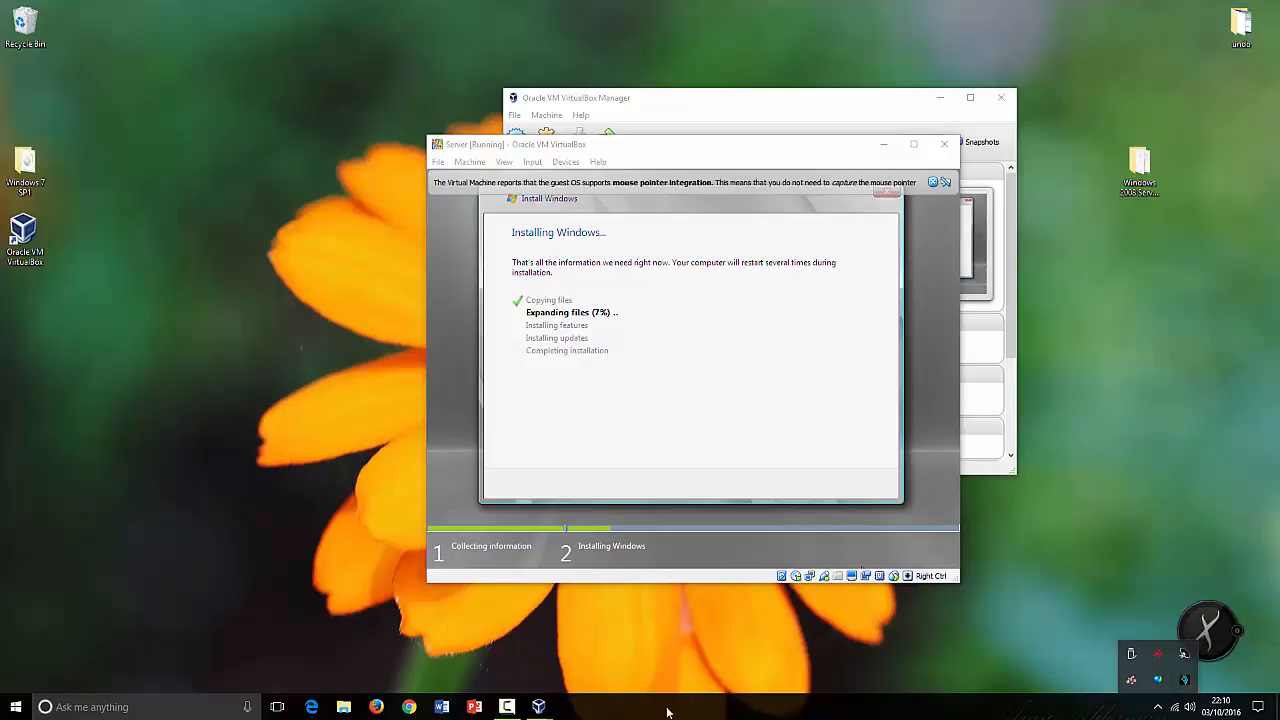
mouse_move(514, 707)
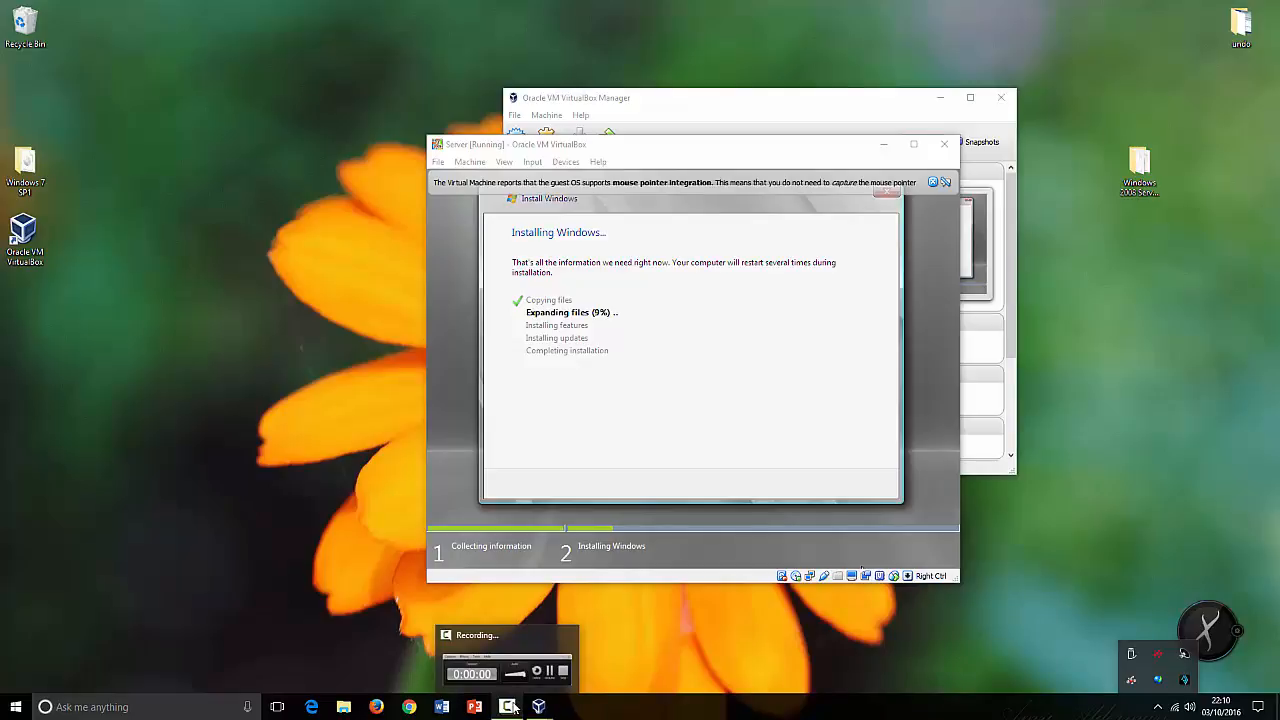
click(509, 706)
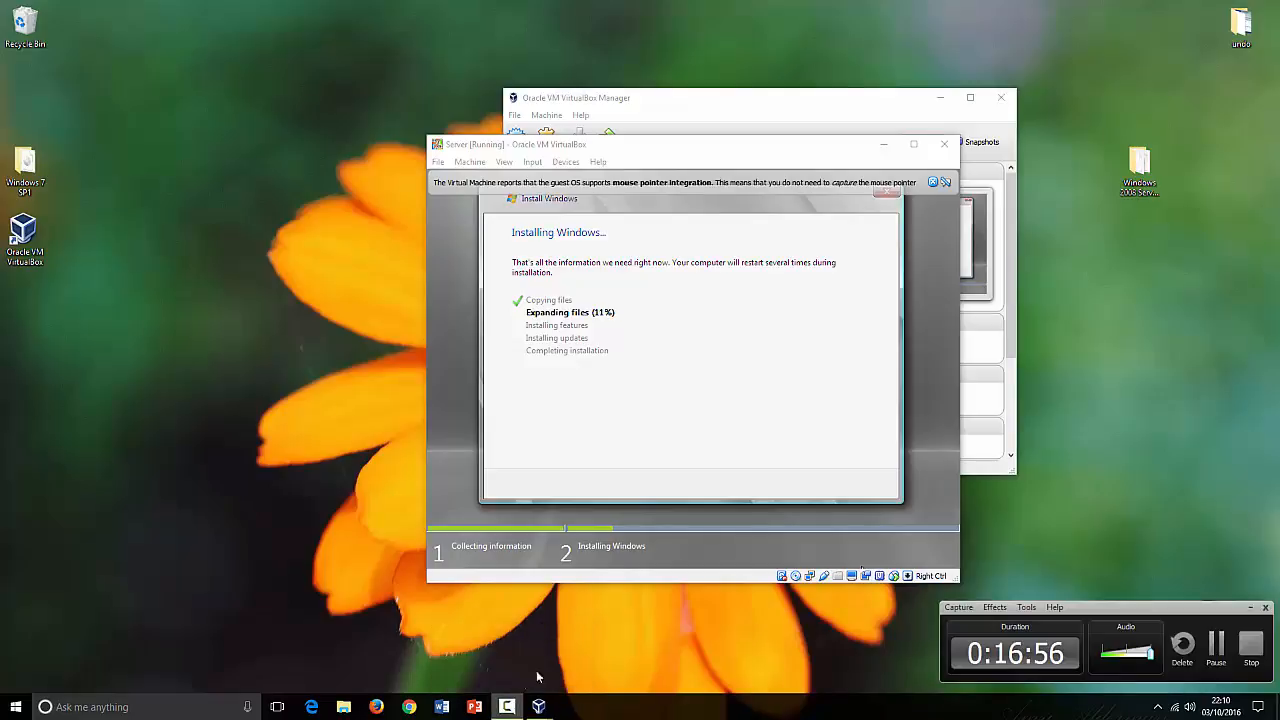
click(1214, 648)
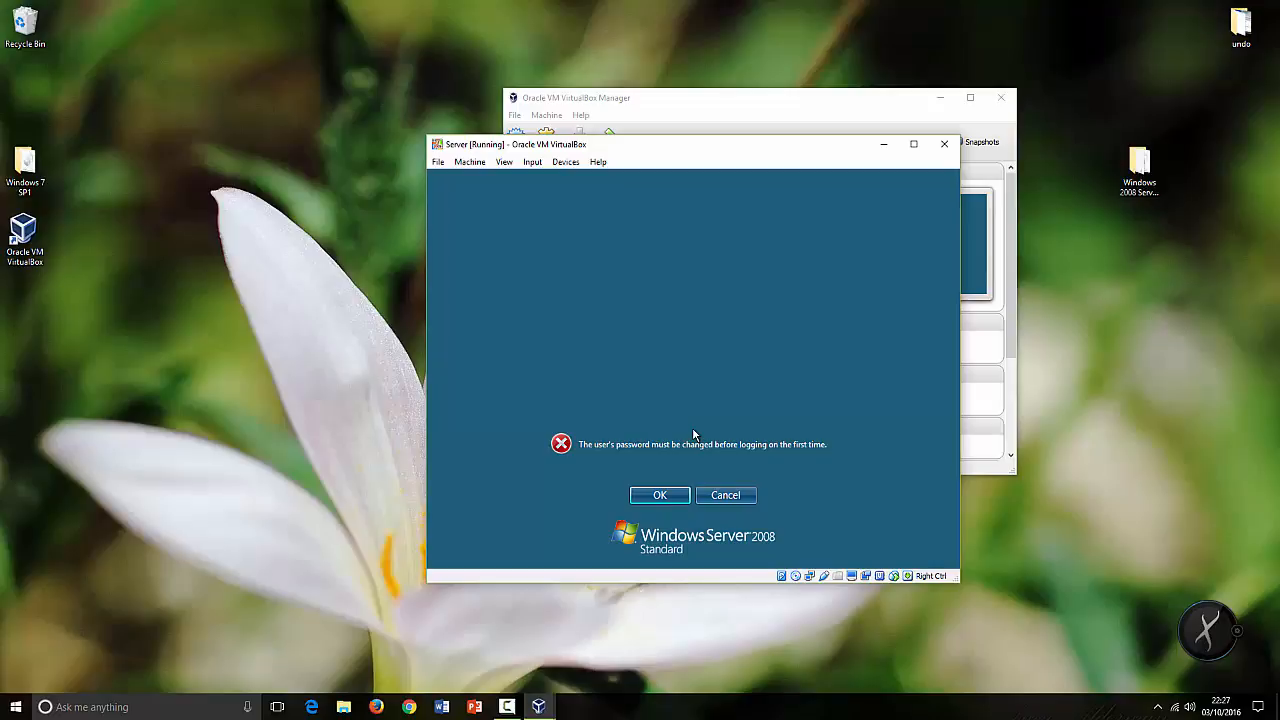
Set and confirm a new password for the Administrator account to complete the first logon
click(668, 499)
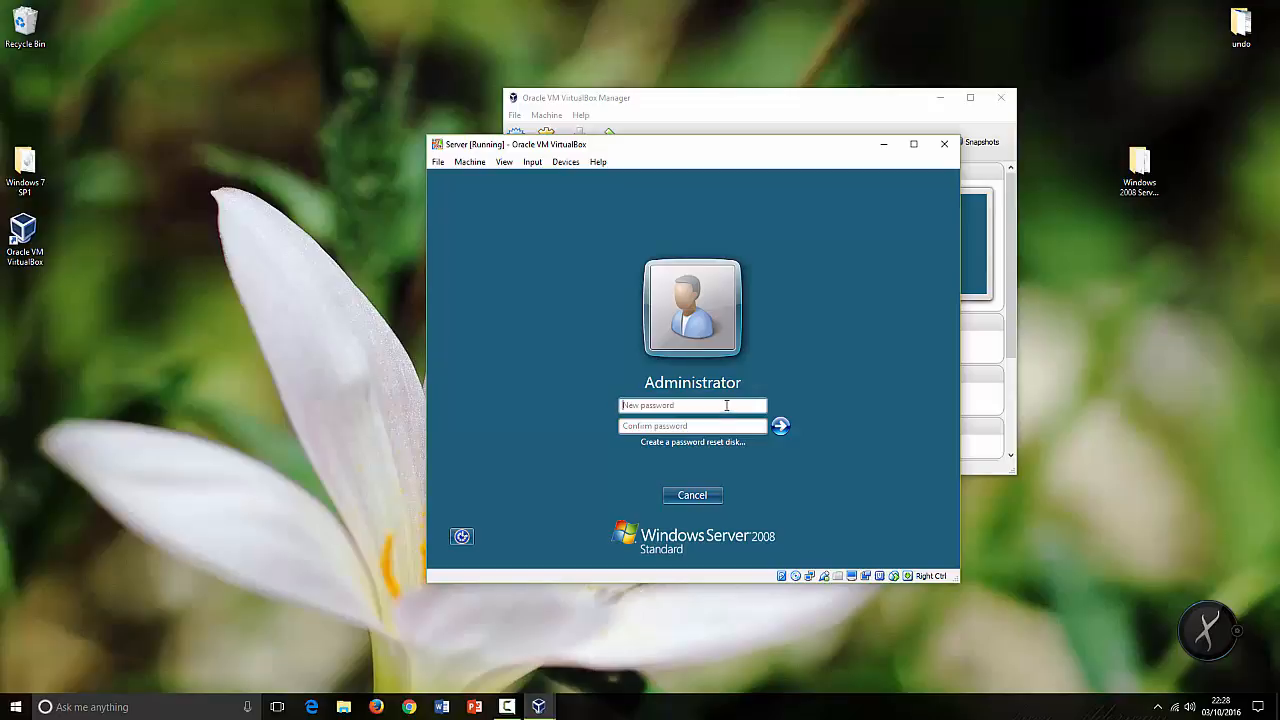
click(639, 405)
text(Password)
key(Tab)
text(Password)
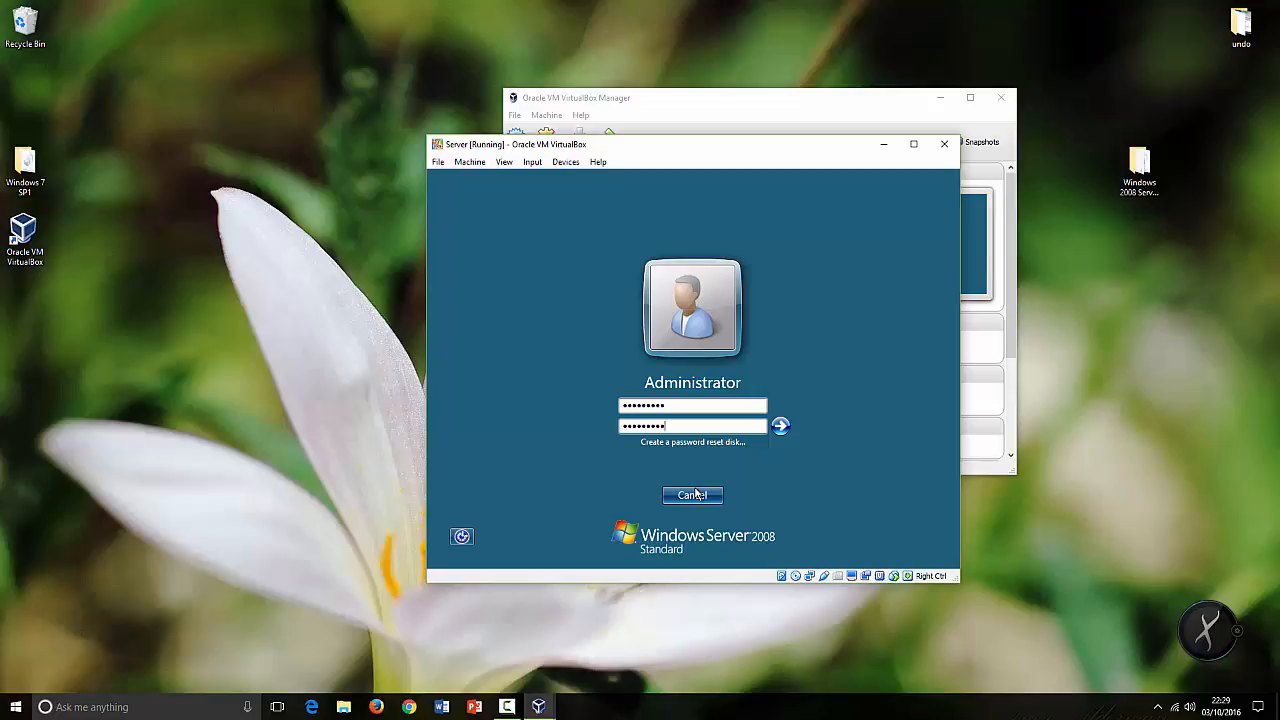
click(780, 426)
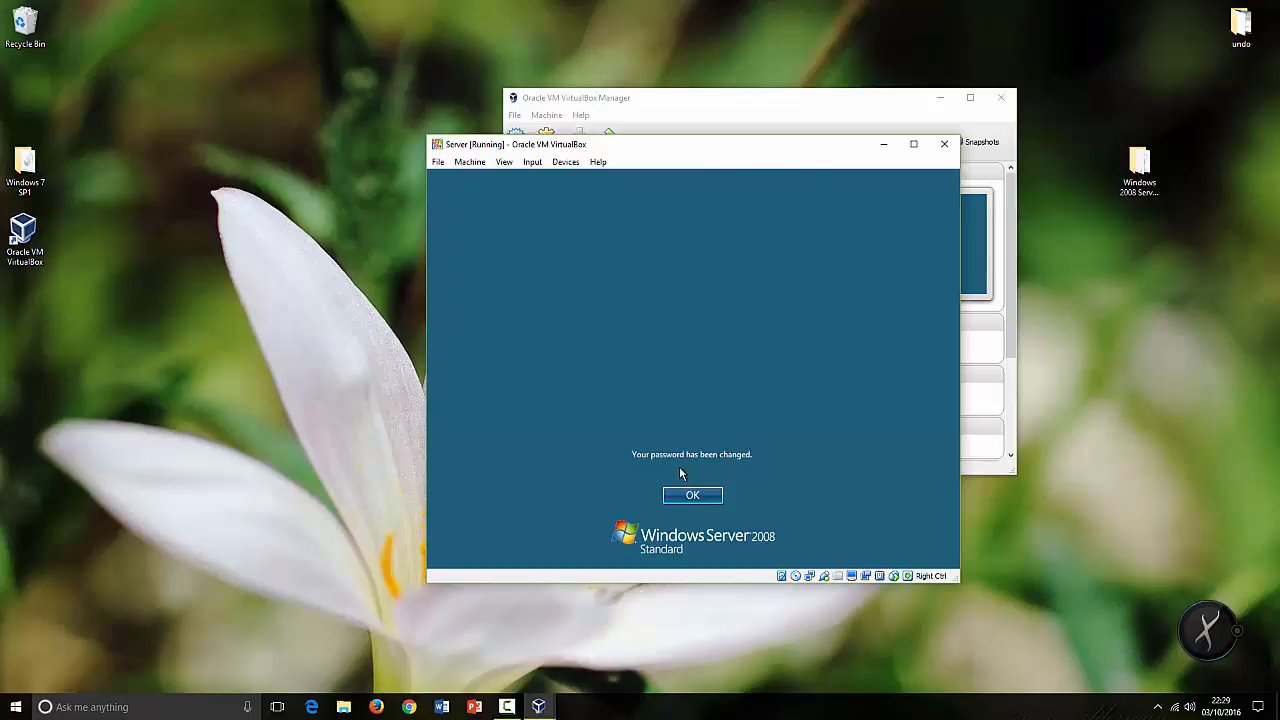
click(700, 504)
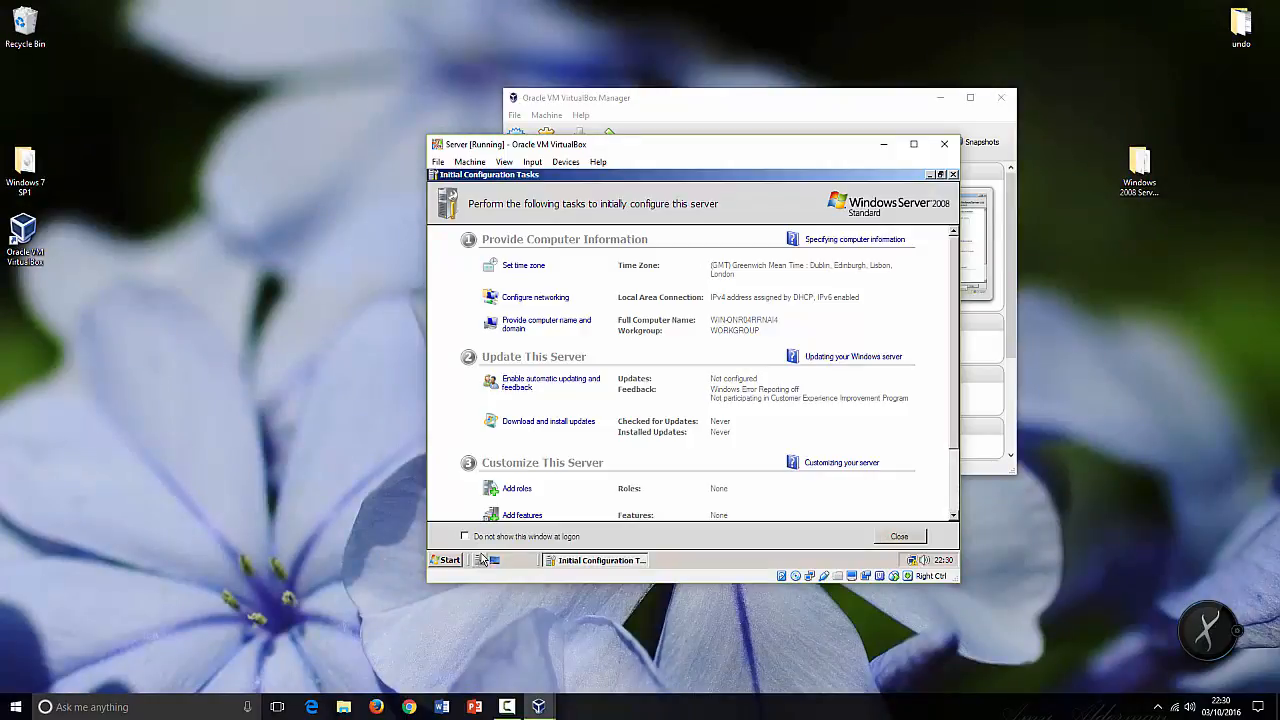
Close the Initial Configuration Tasks and Server Manager windows on the server's desktop
click(953, 175)
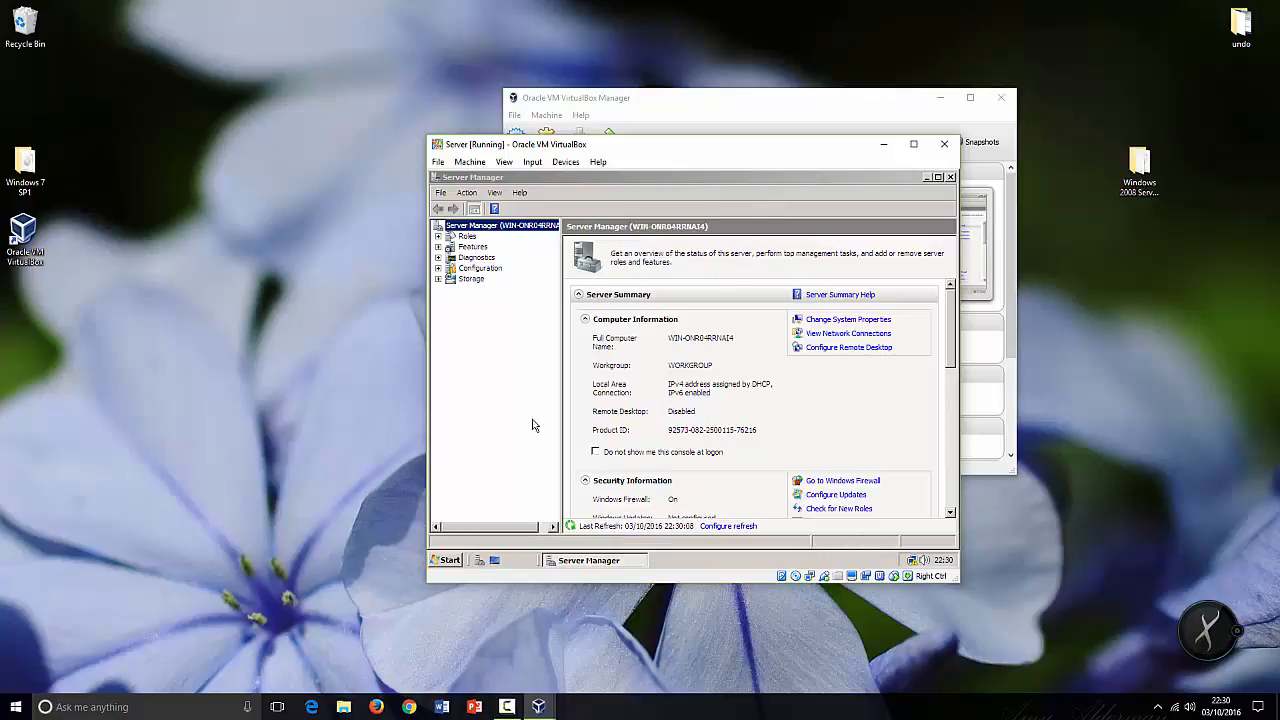
click(951, 177)
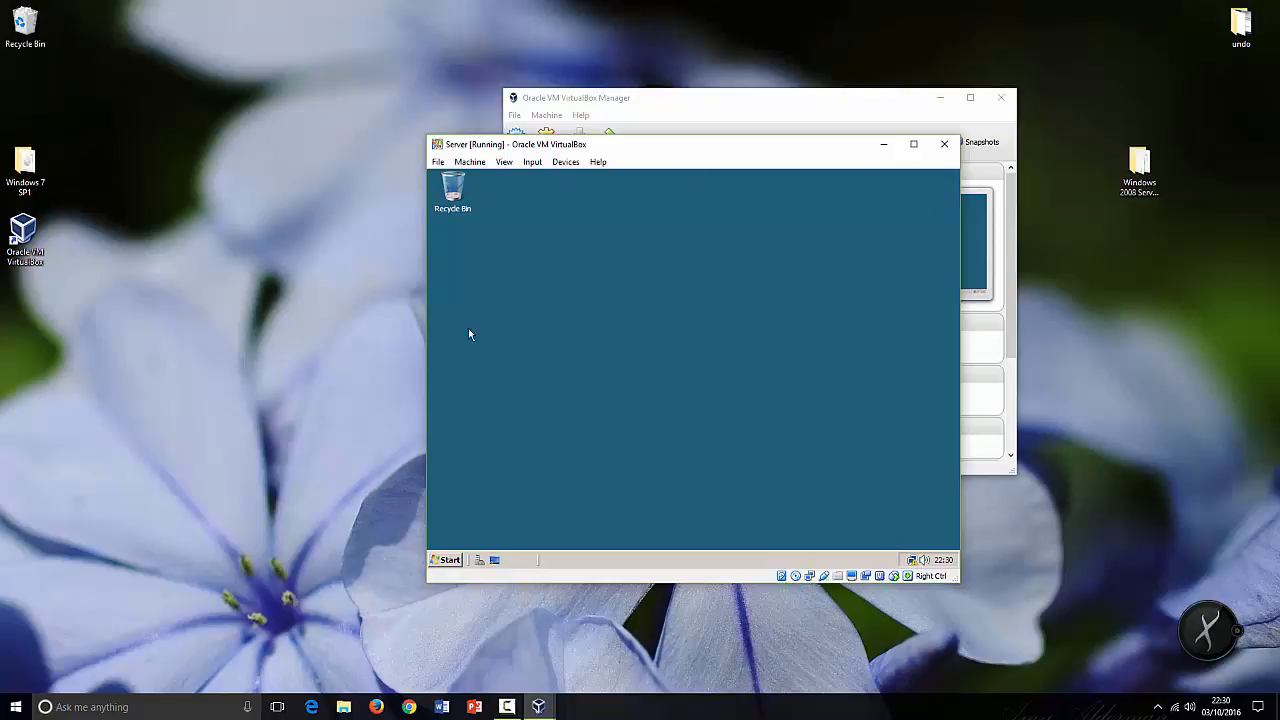
Reopen Initial Configuration Tasks by running oobe, and close it together with Server Manager
click(450, 560)
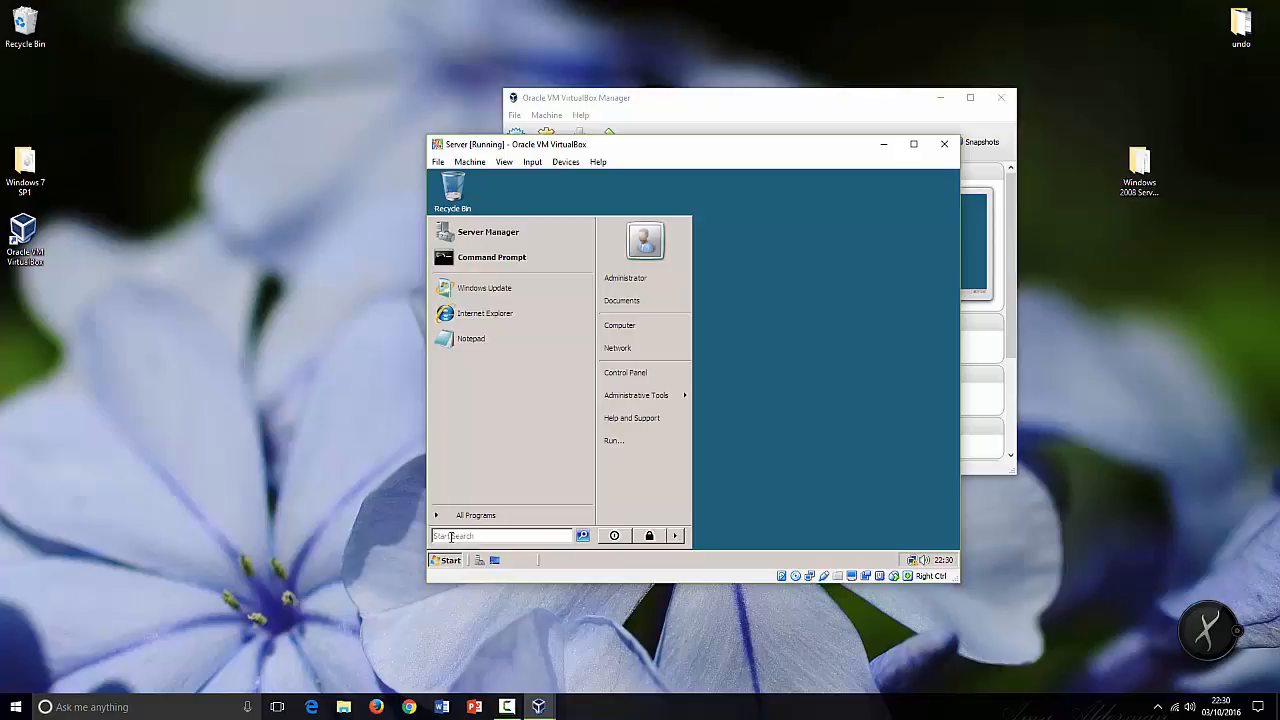
click(451, 536)
text(cc)
text(be)
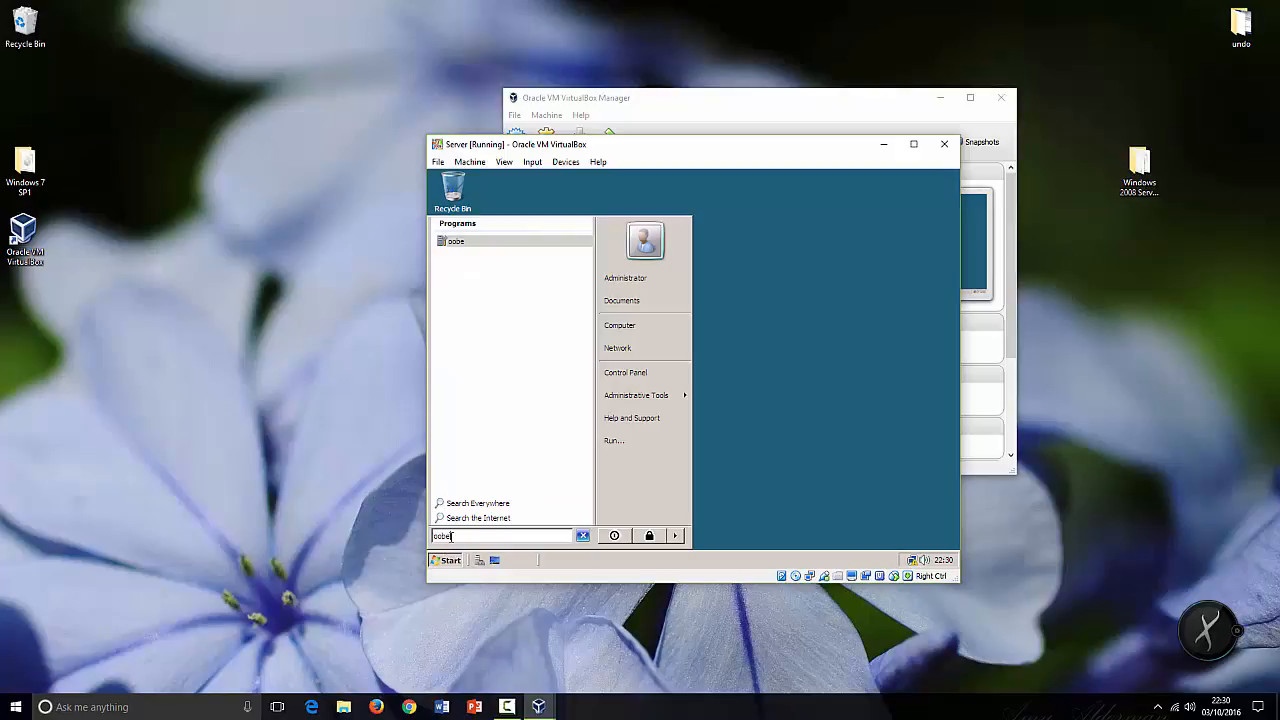
click(456, 244)
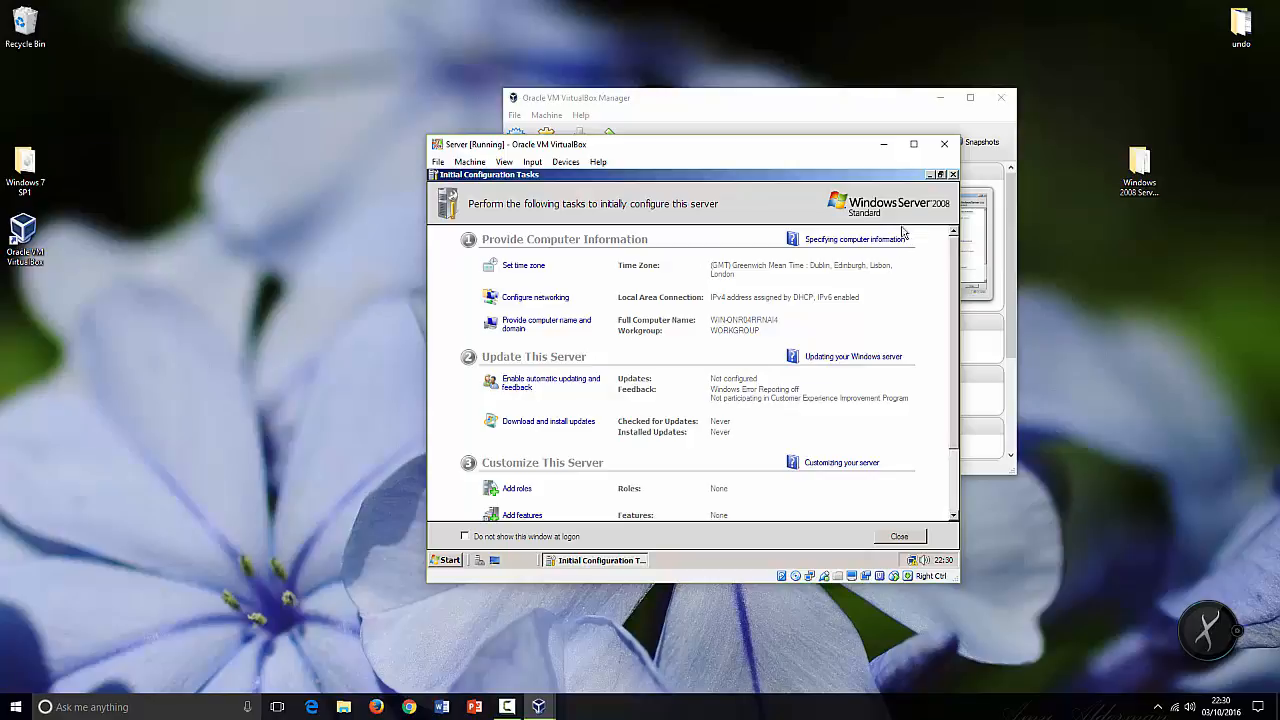
click(953, 176)
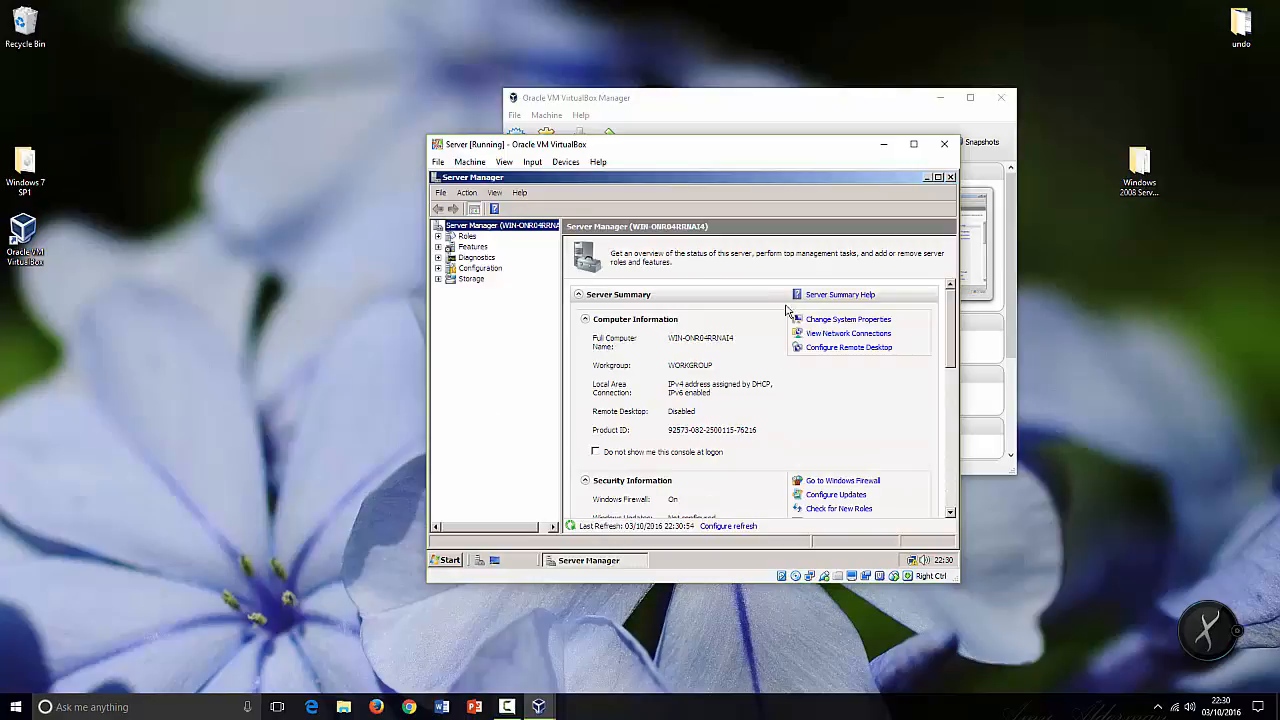
click(951, 177)
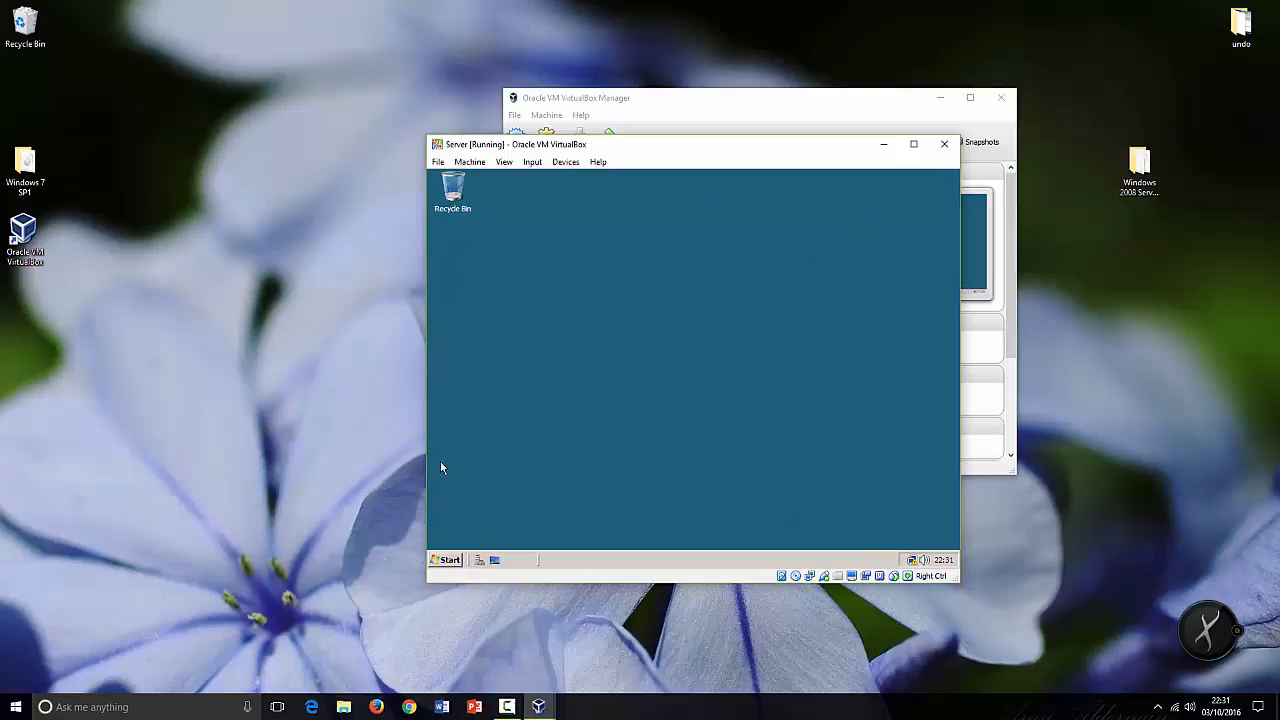
Open Server Manager twice, the second time through Administrative Tools, closing it each time
click(479, 560)
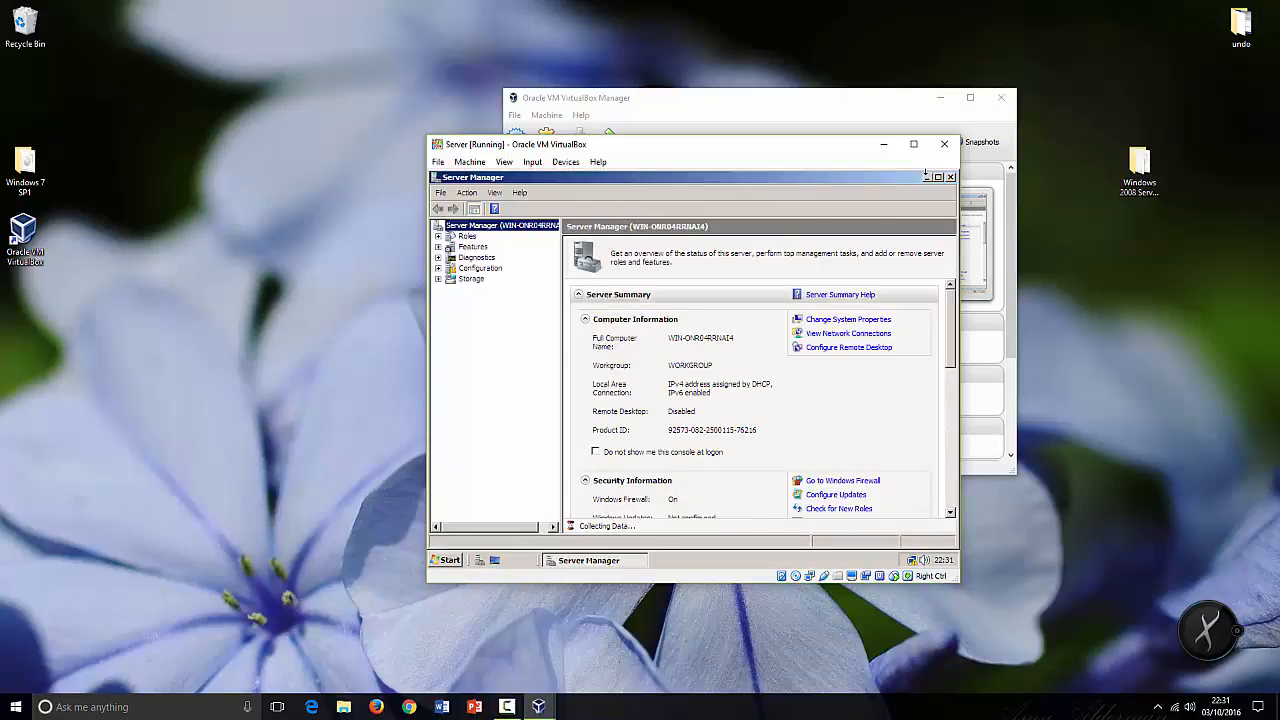
click(951, 178)
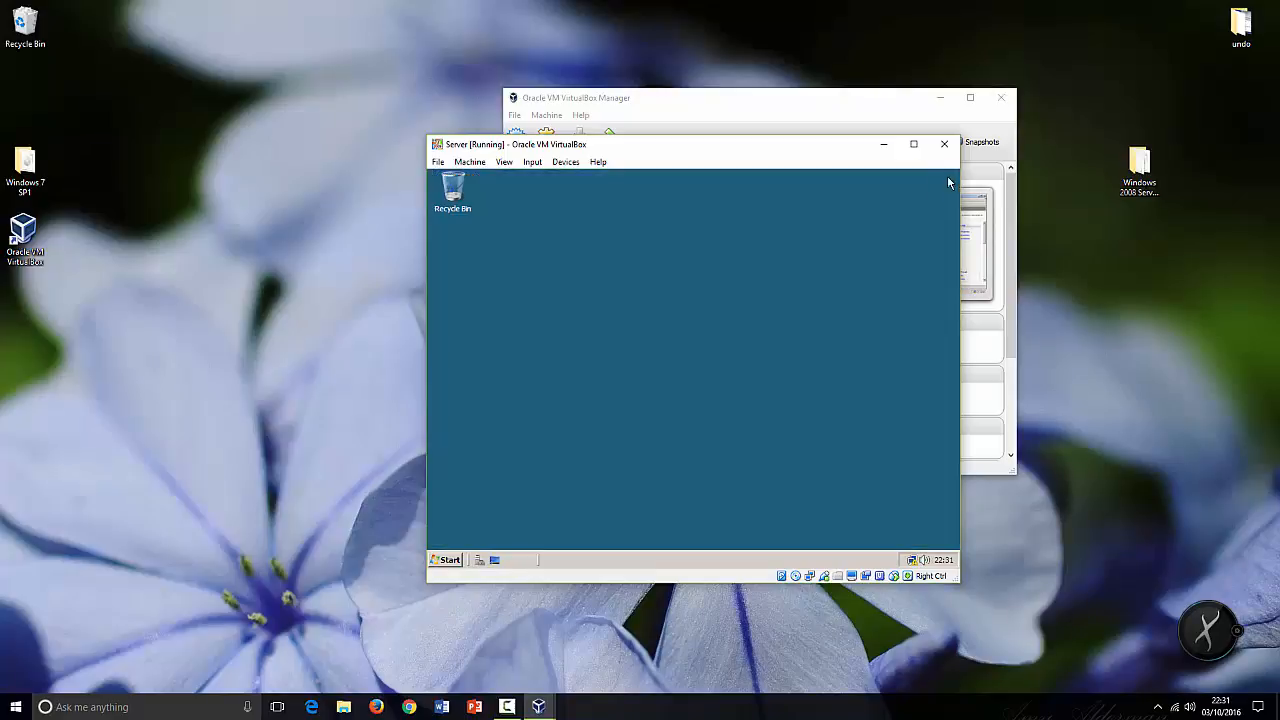
click(447, 560)
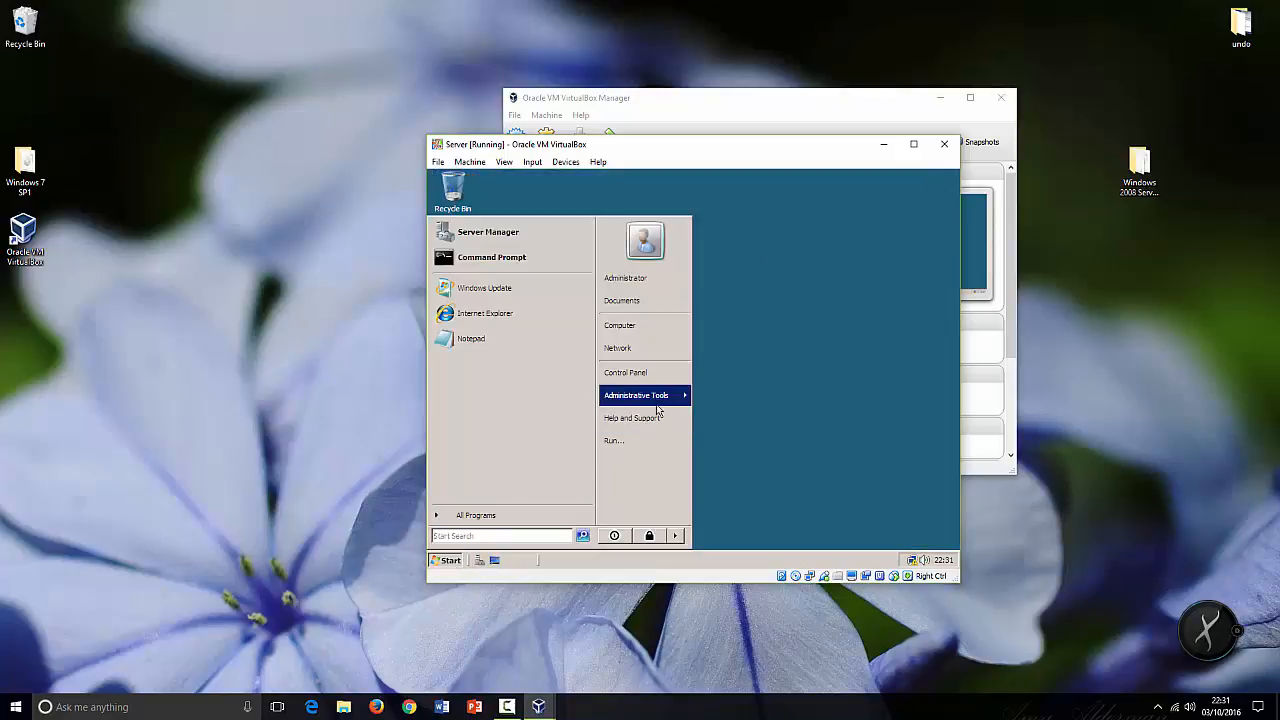
mouse_move(661, 403)
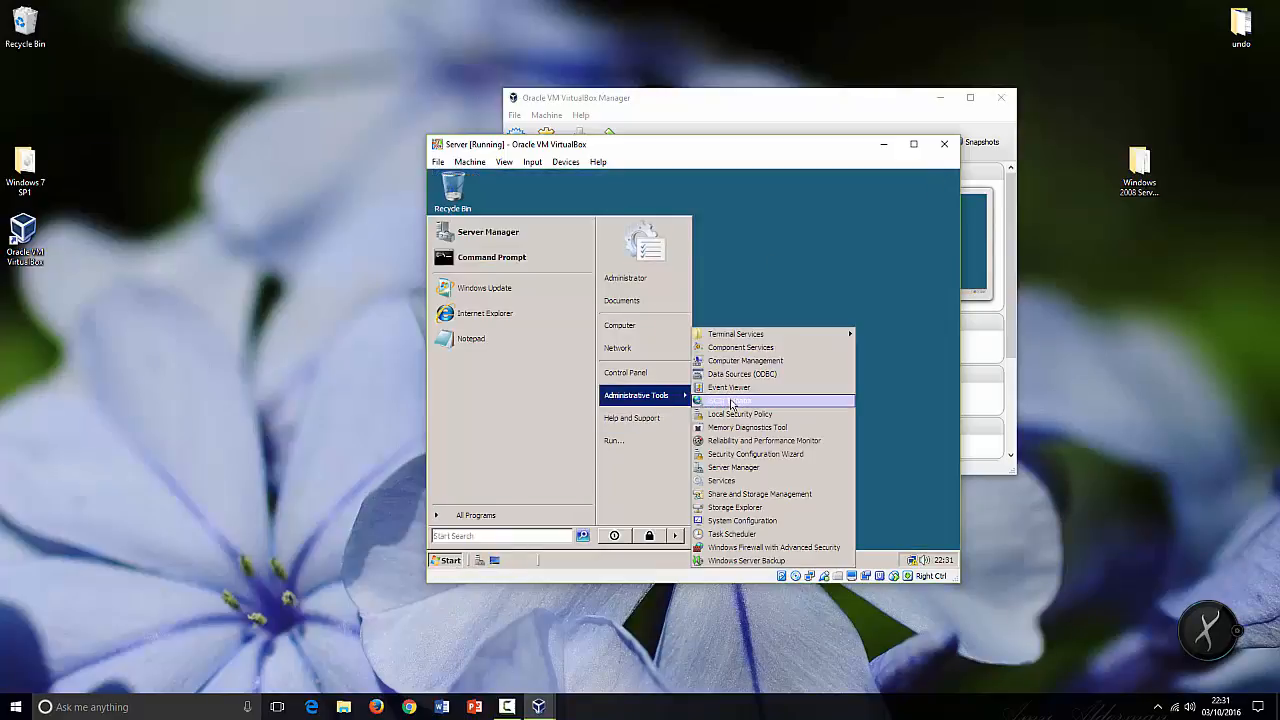
click(741, 468)
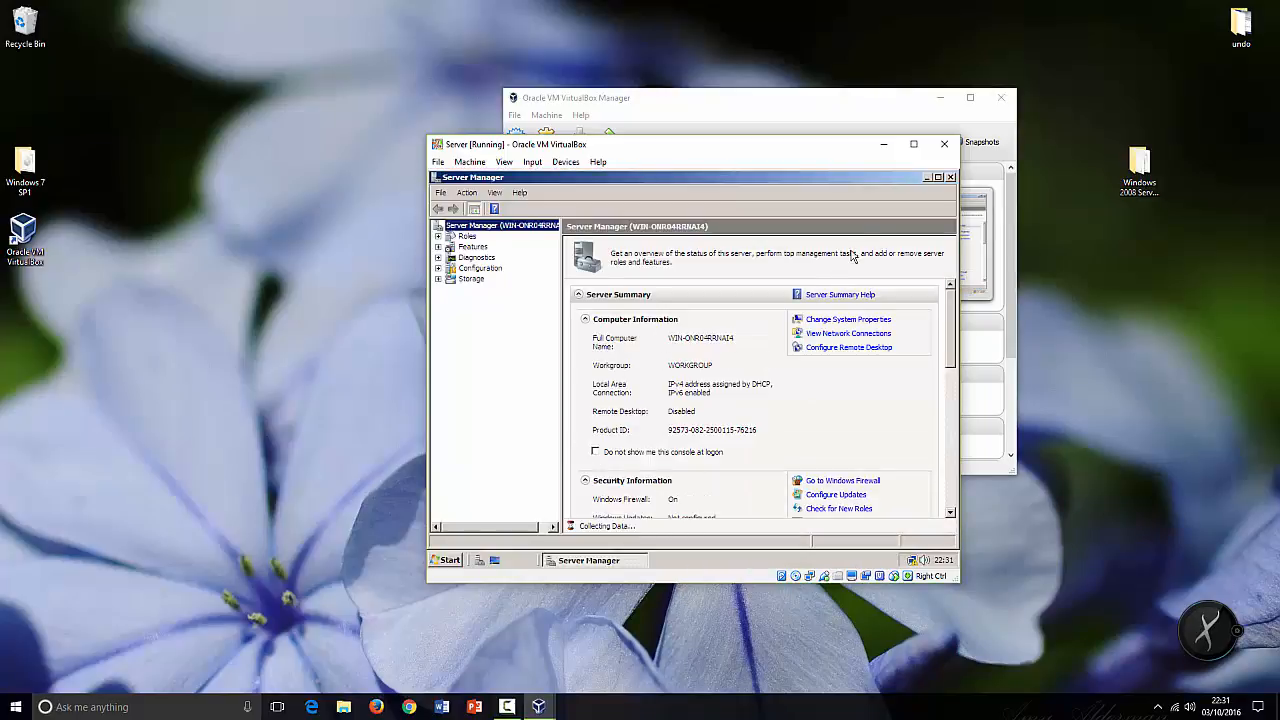
click(951, 178)
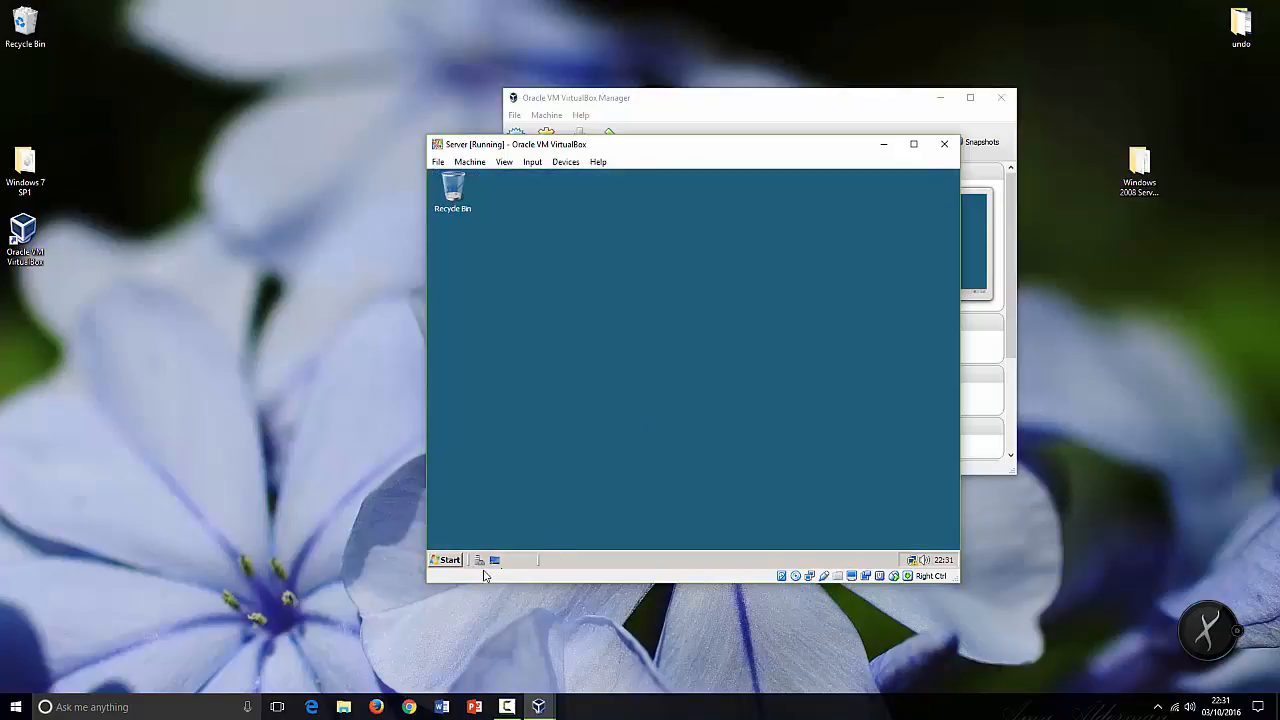
Run oobe to bring up Initial Configuration Tasks, minimising and restoring its window
click(445, 560)
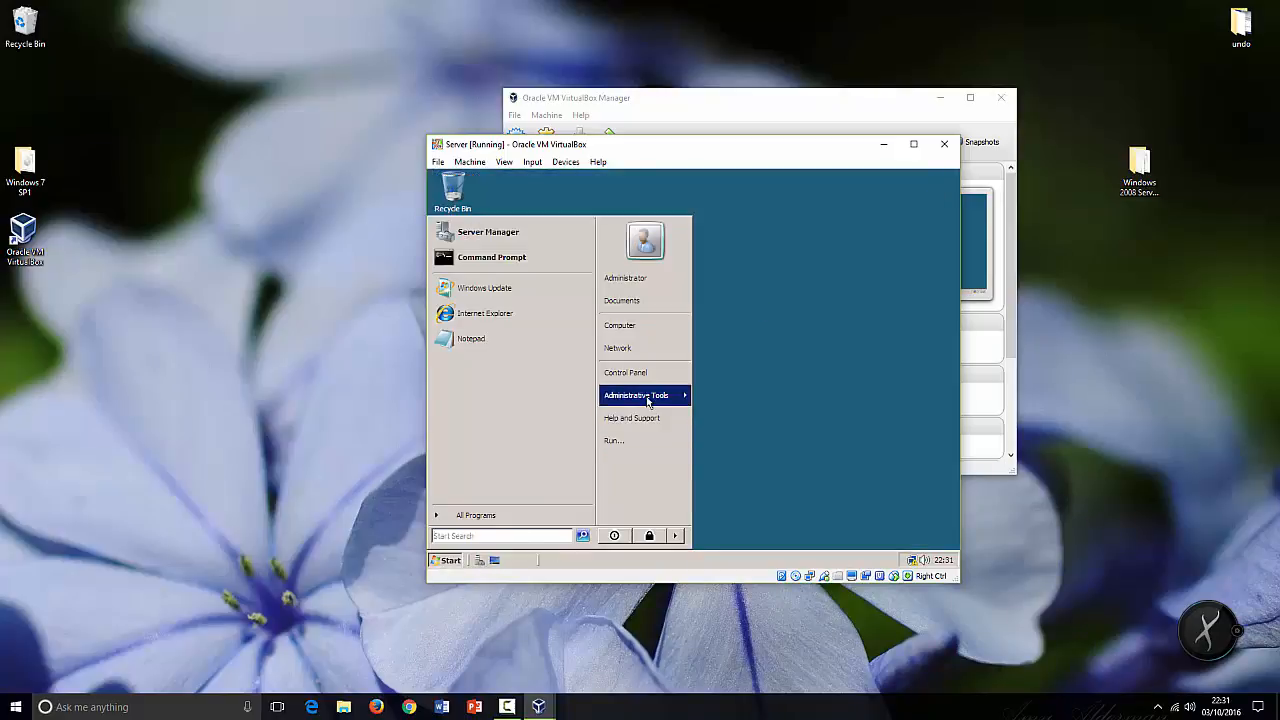
mouse_move(655, 396)
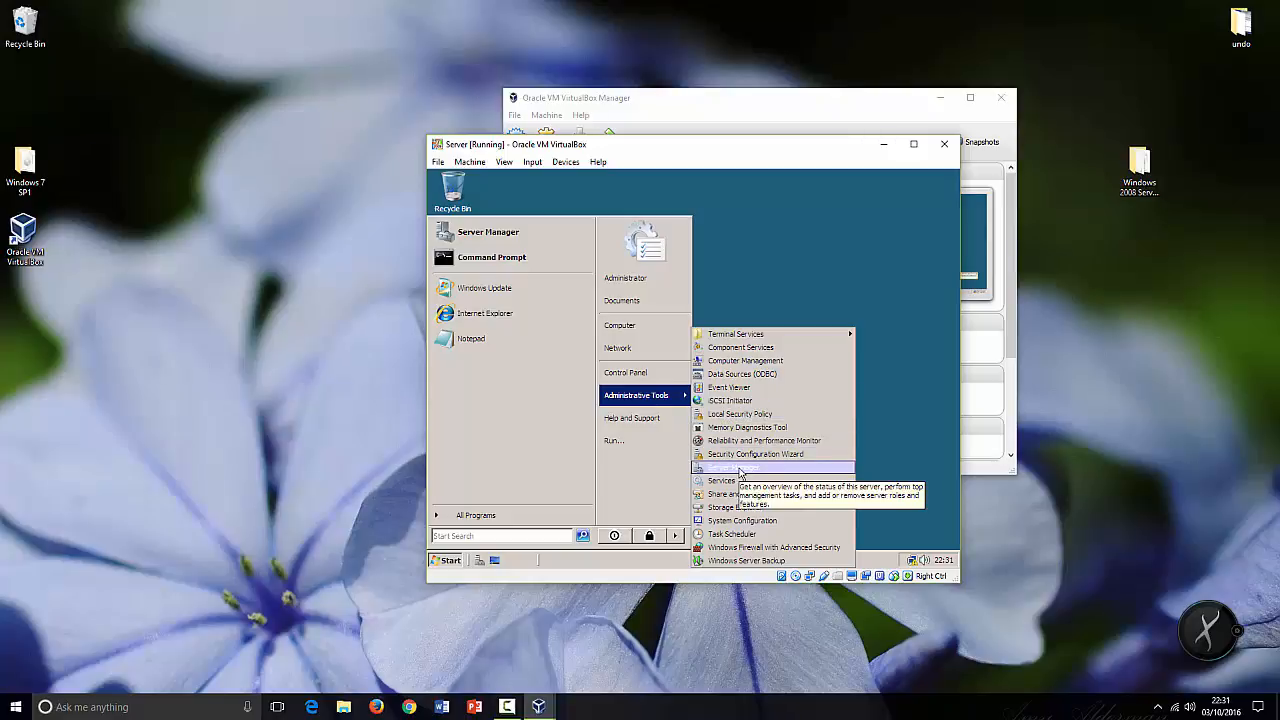
click(511, 537)
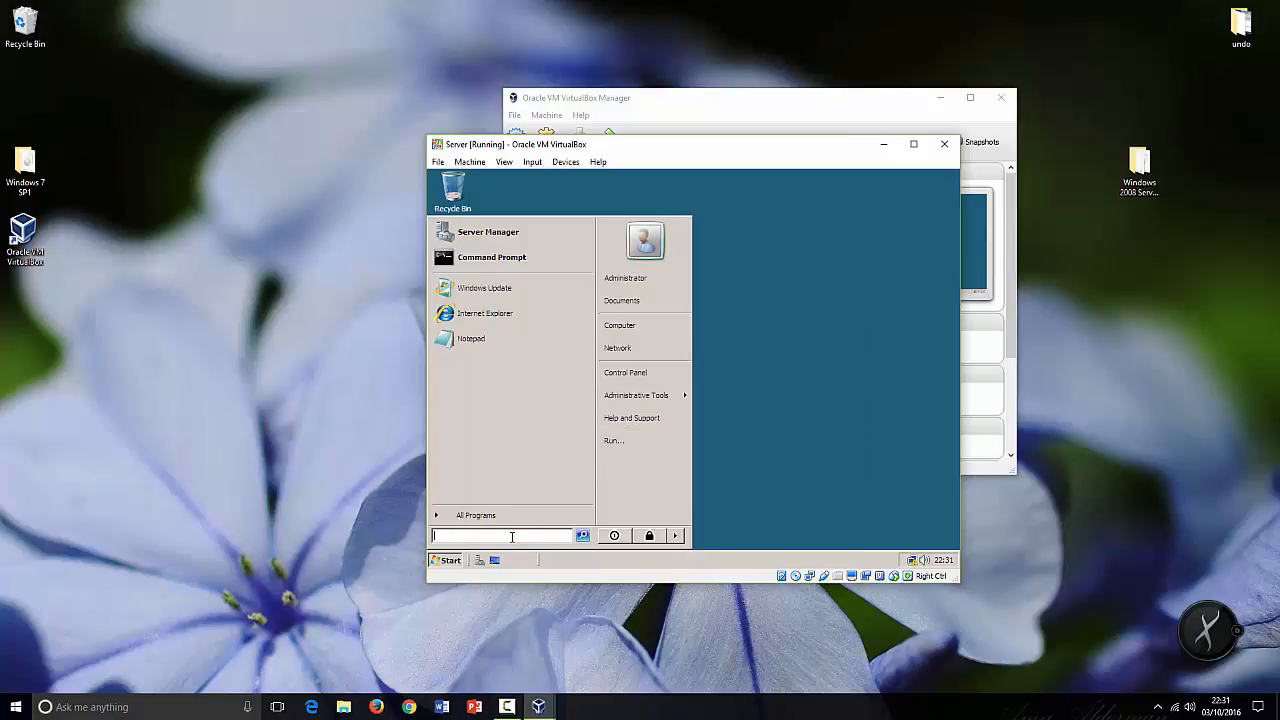
text(oobe)
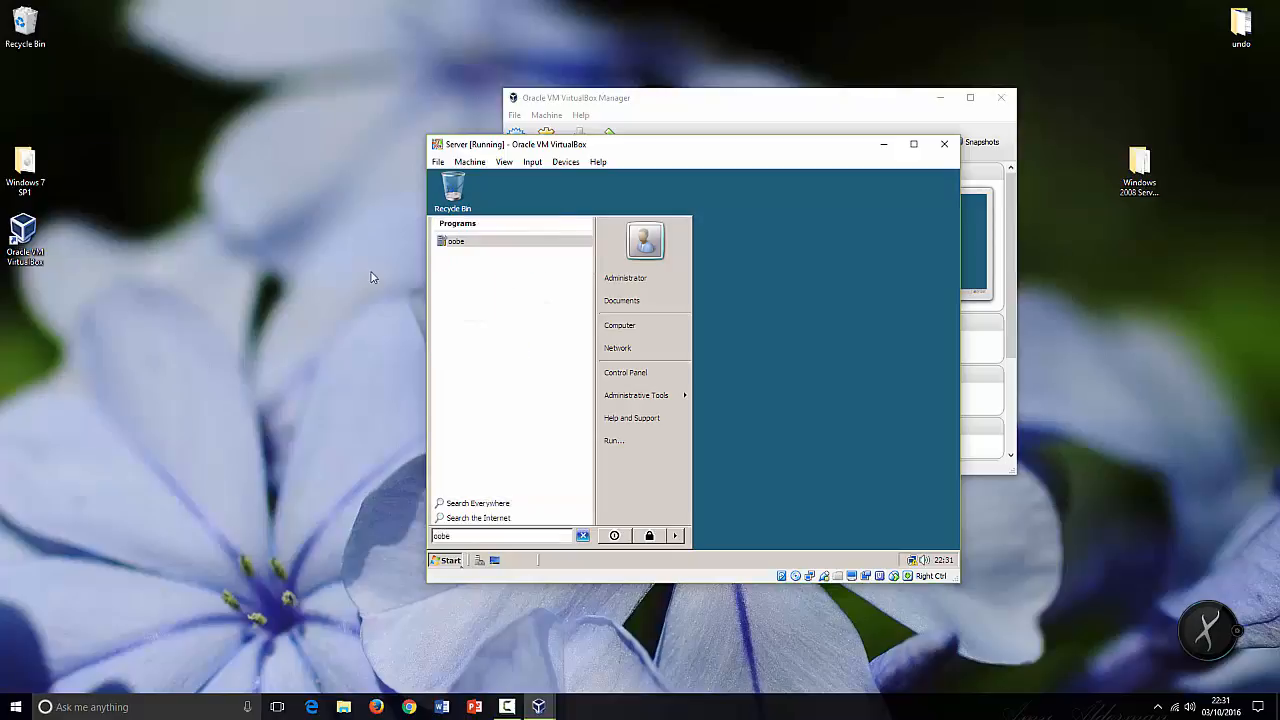
click(452, 242)
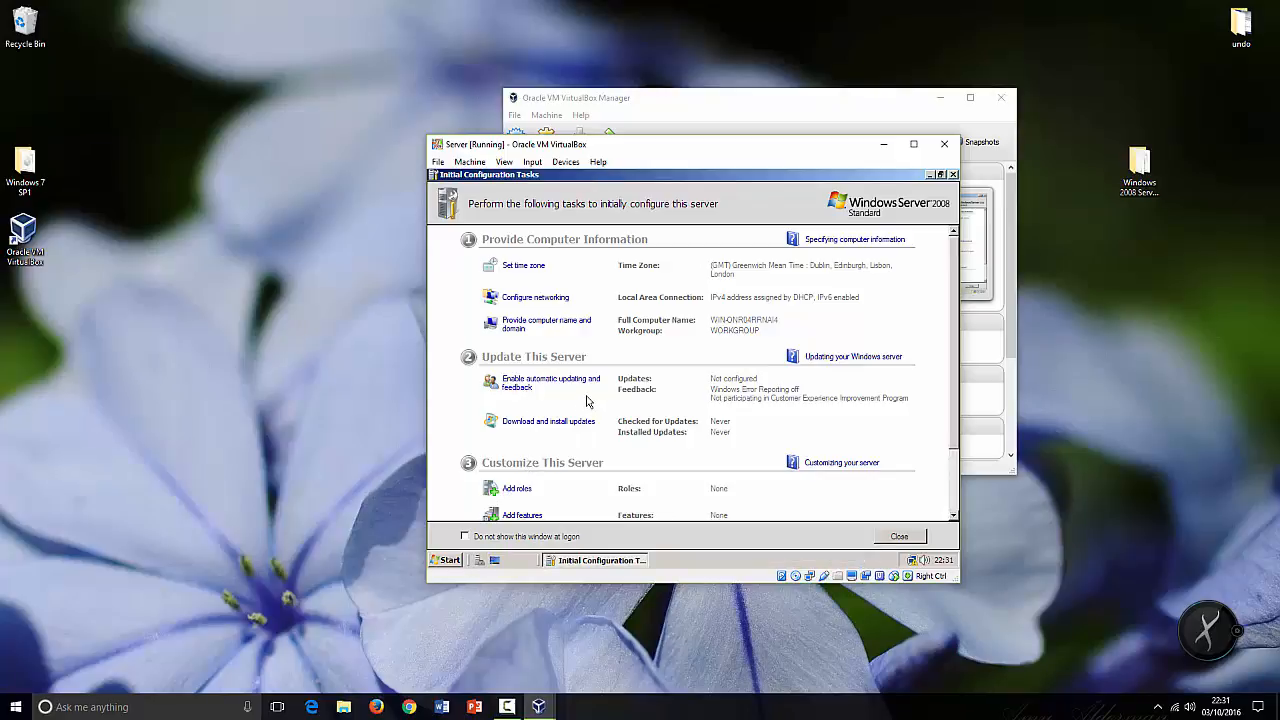
click(929, 175)
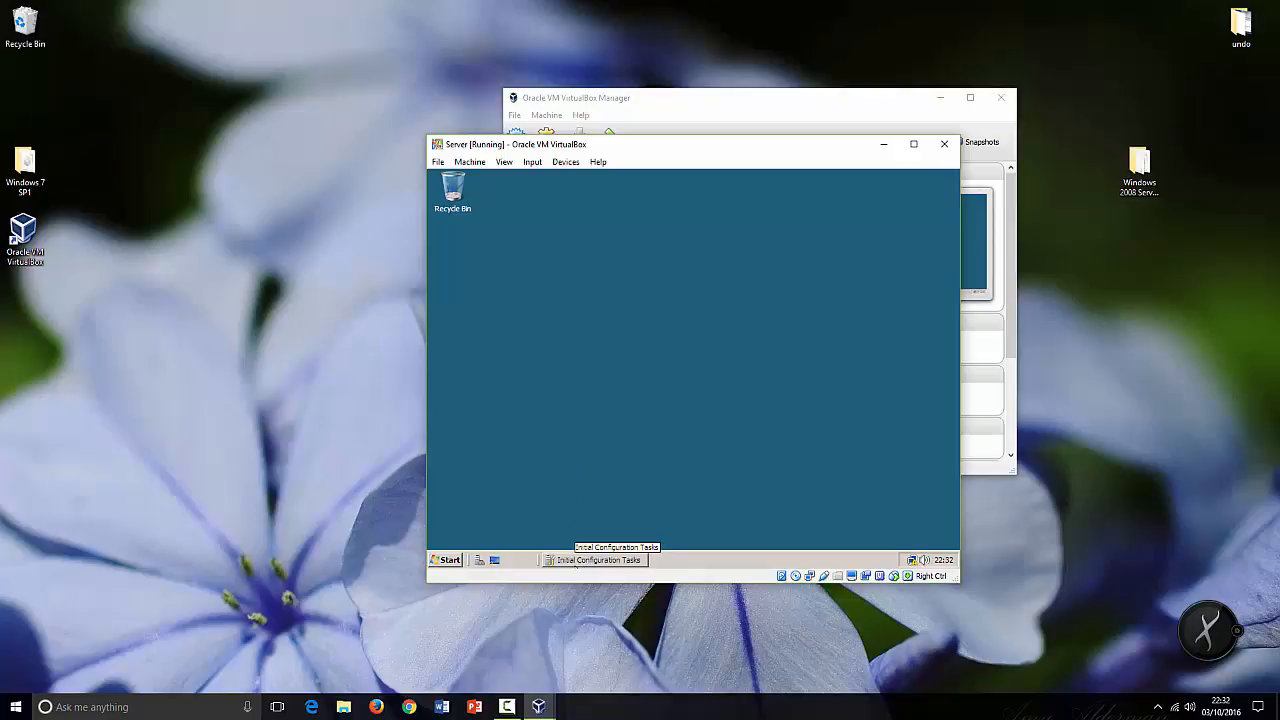
click(563, 561)
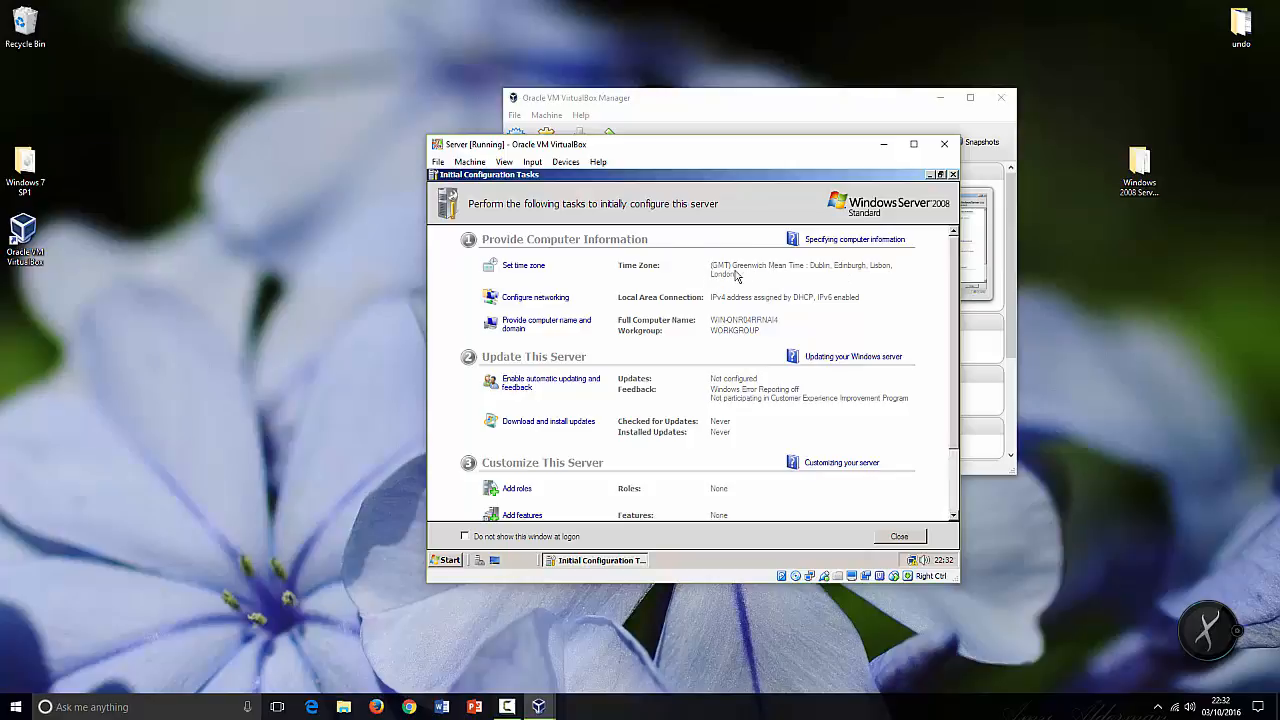
Review the time zone choices for the server, keep Greenwich Mean Time and close Date and Time
click(518, 268)
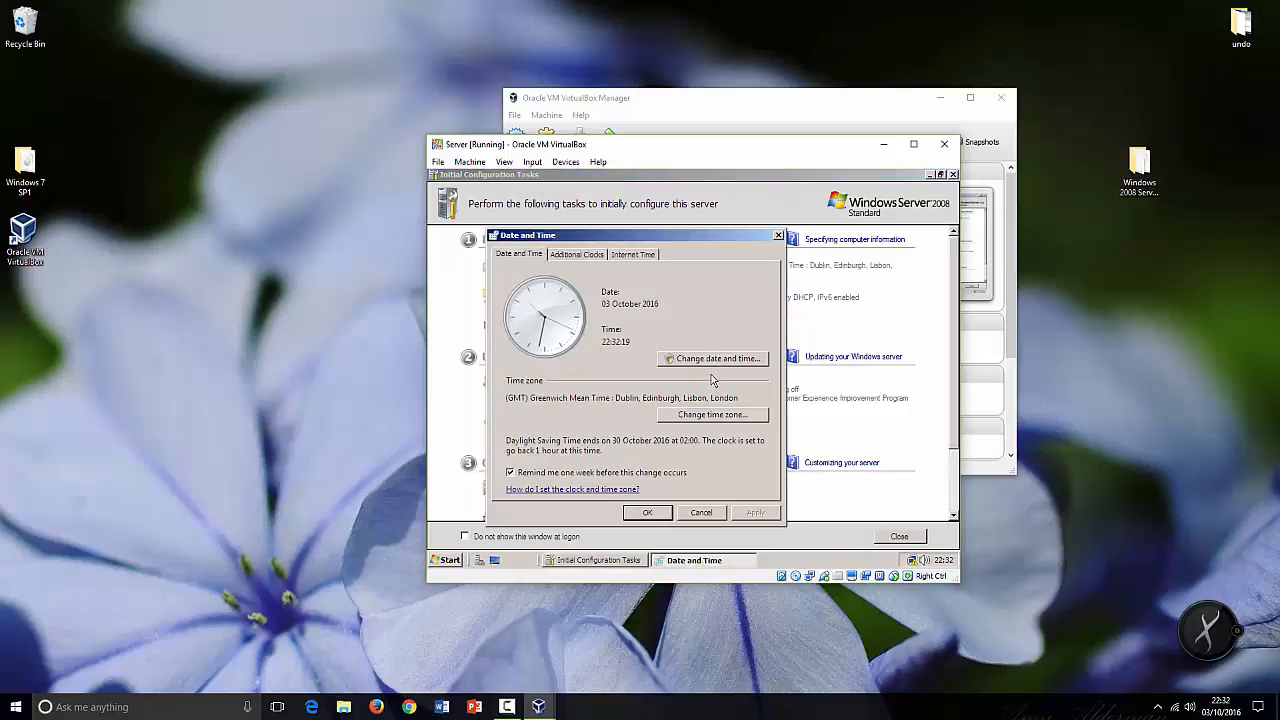
click(703, 415)
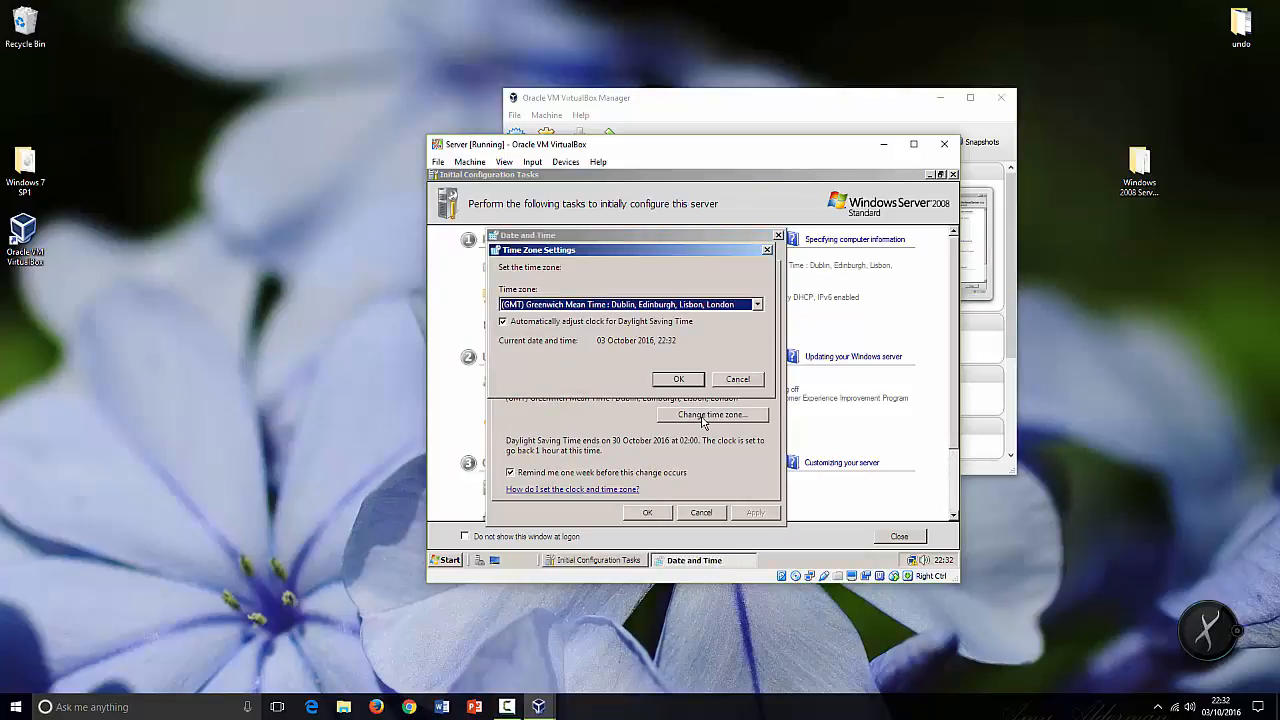
click(757, 305)
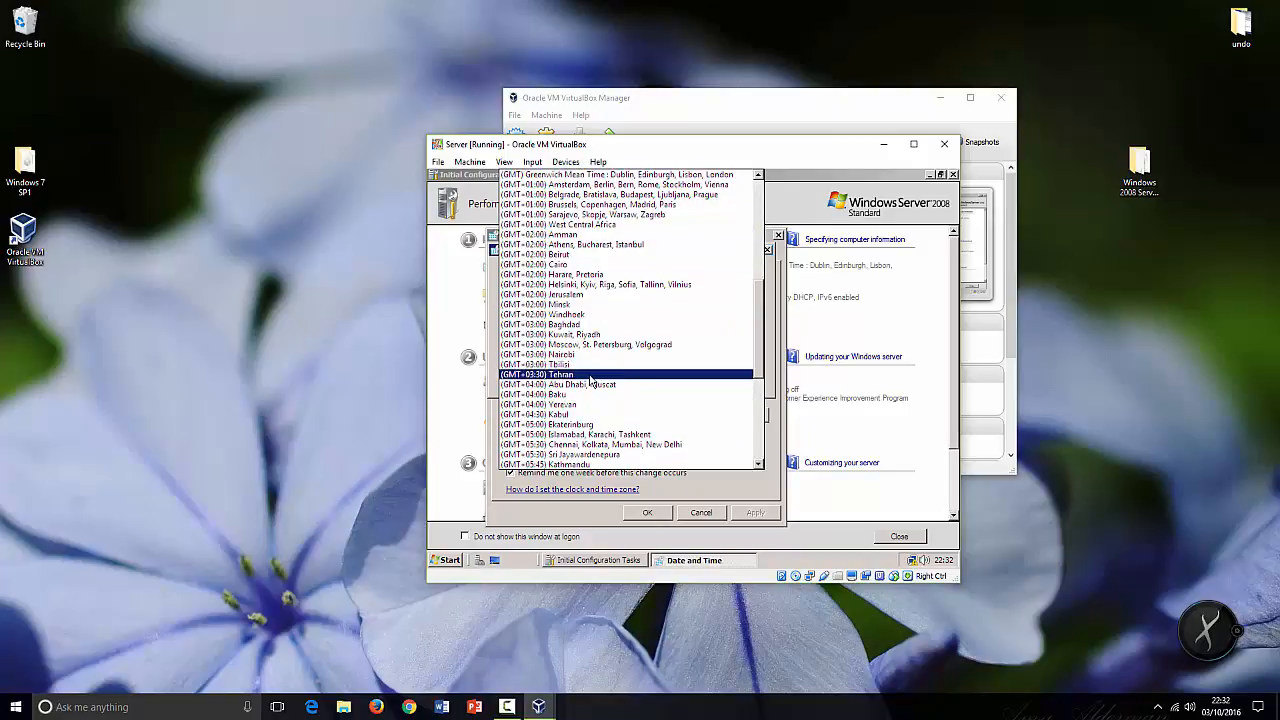
click(689, 494)
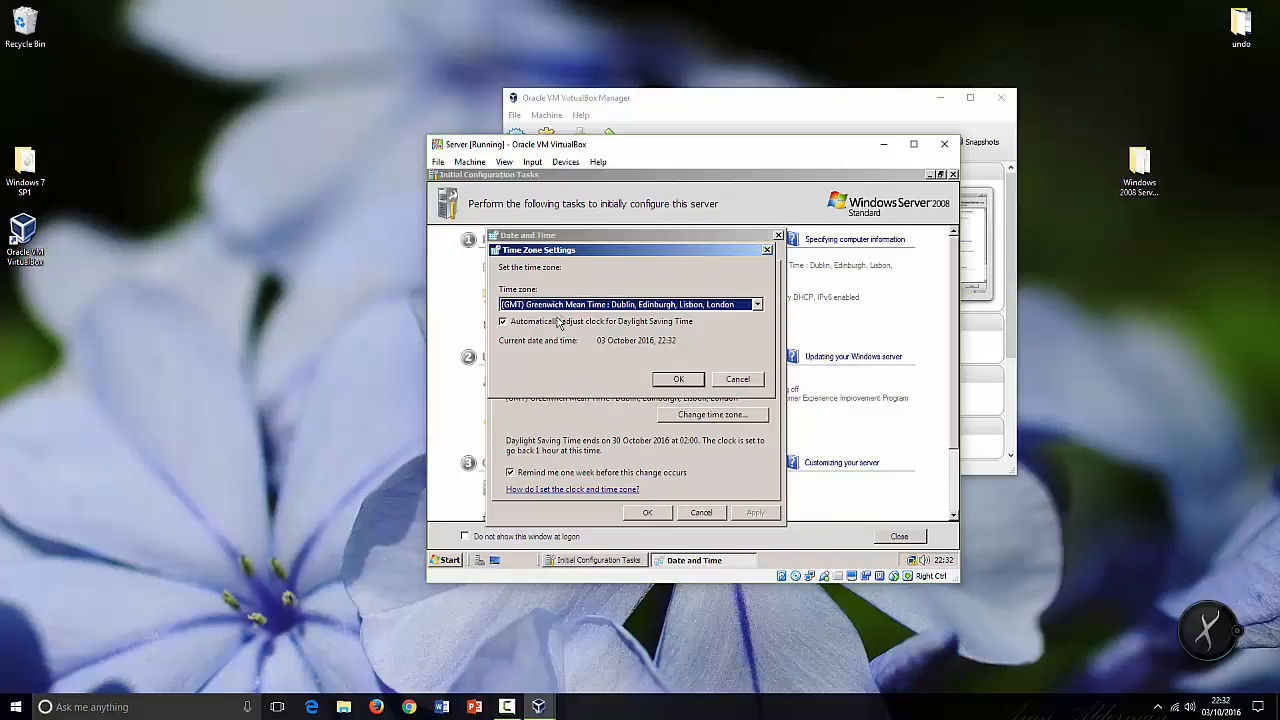
click(684, 382)
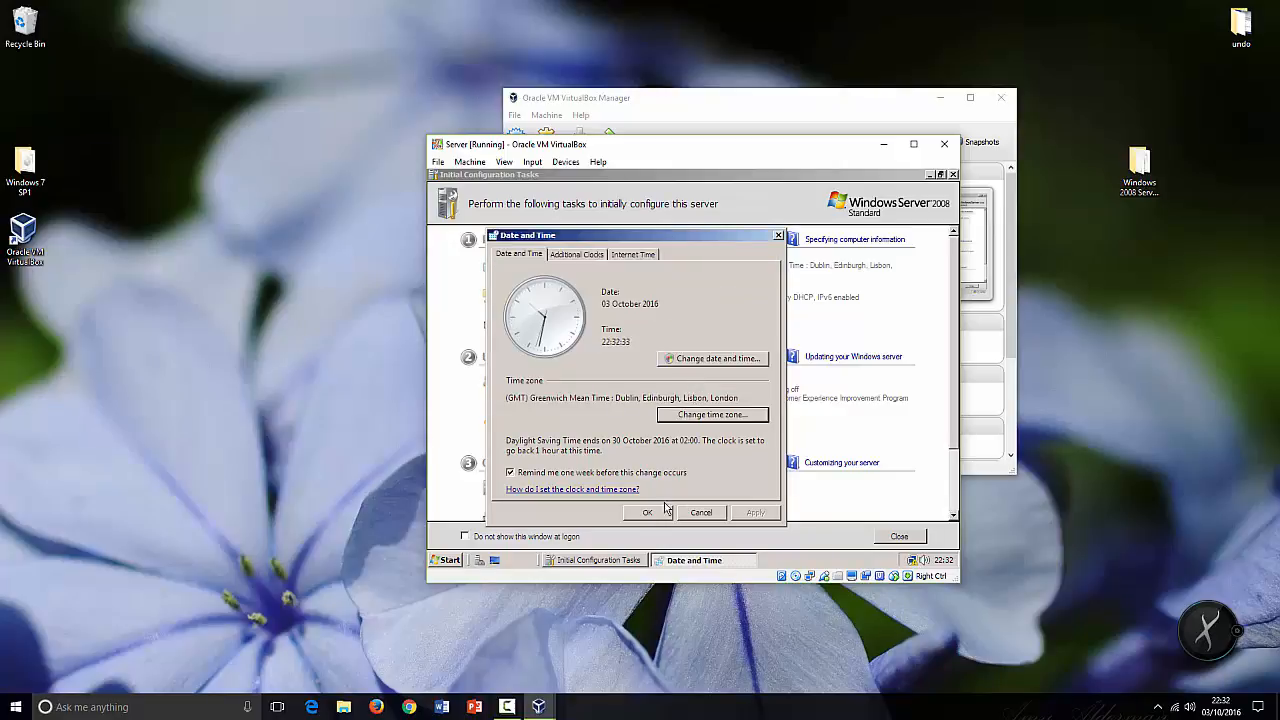
click(699, 513)
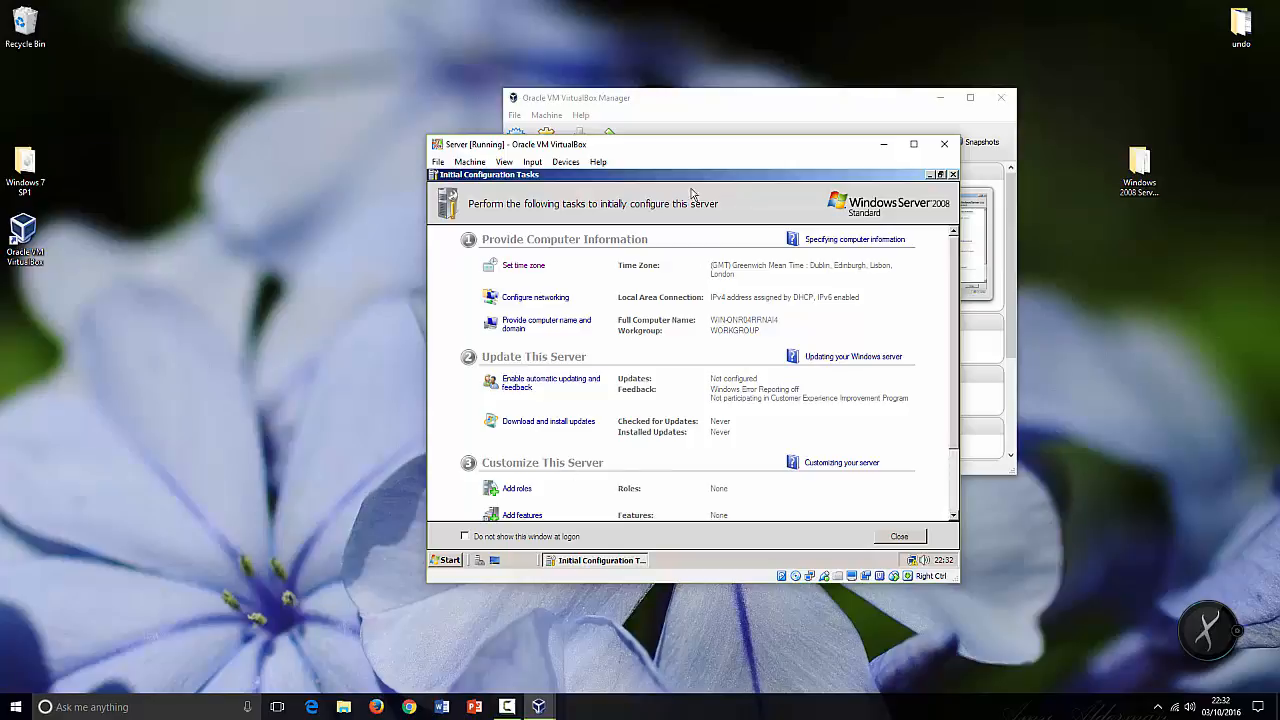
Open the properties of the server's Local Area Connection from the networking task and disable Internet Protocol Version 6 (TCP/IPv6)
click(521, 299)
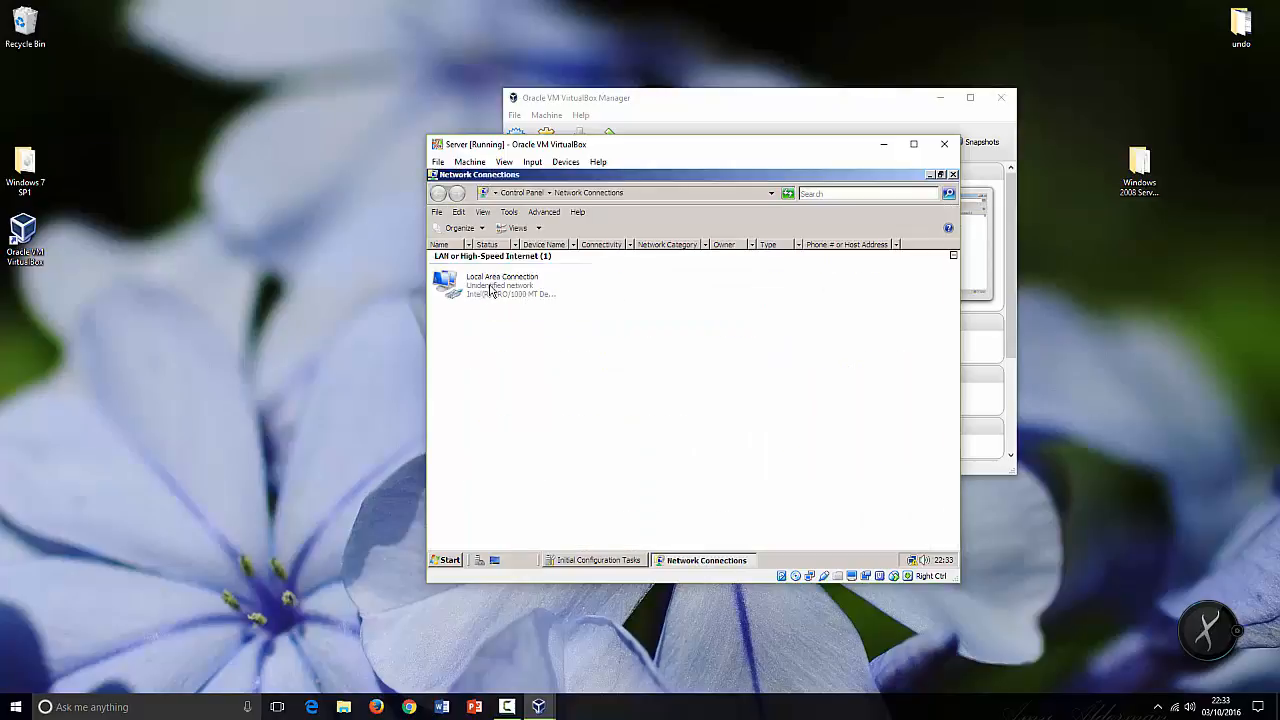
right_click(490, 290)
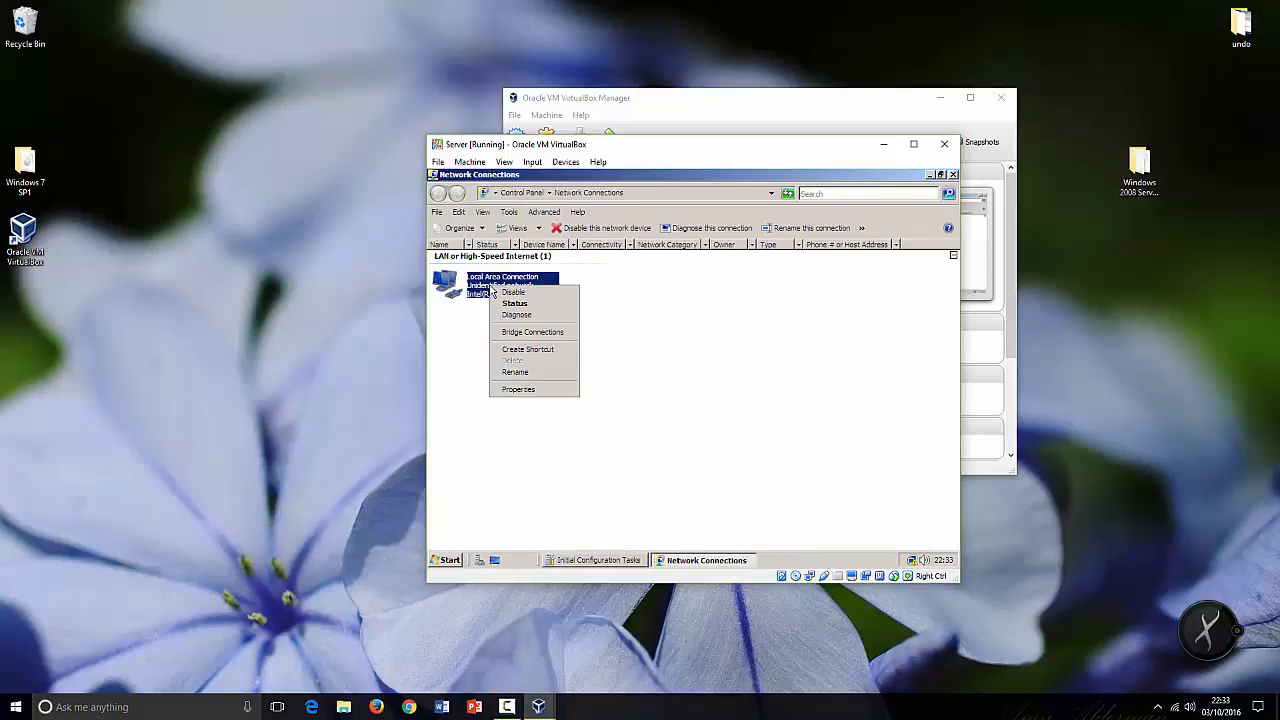
click(523, 390)
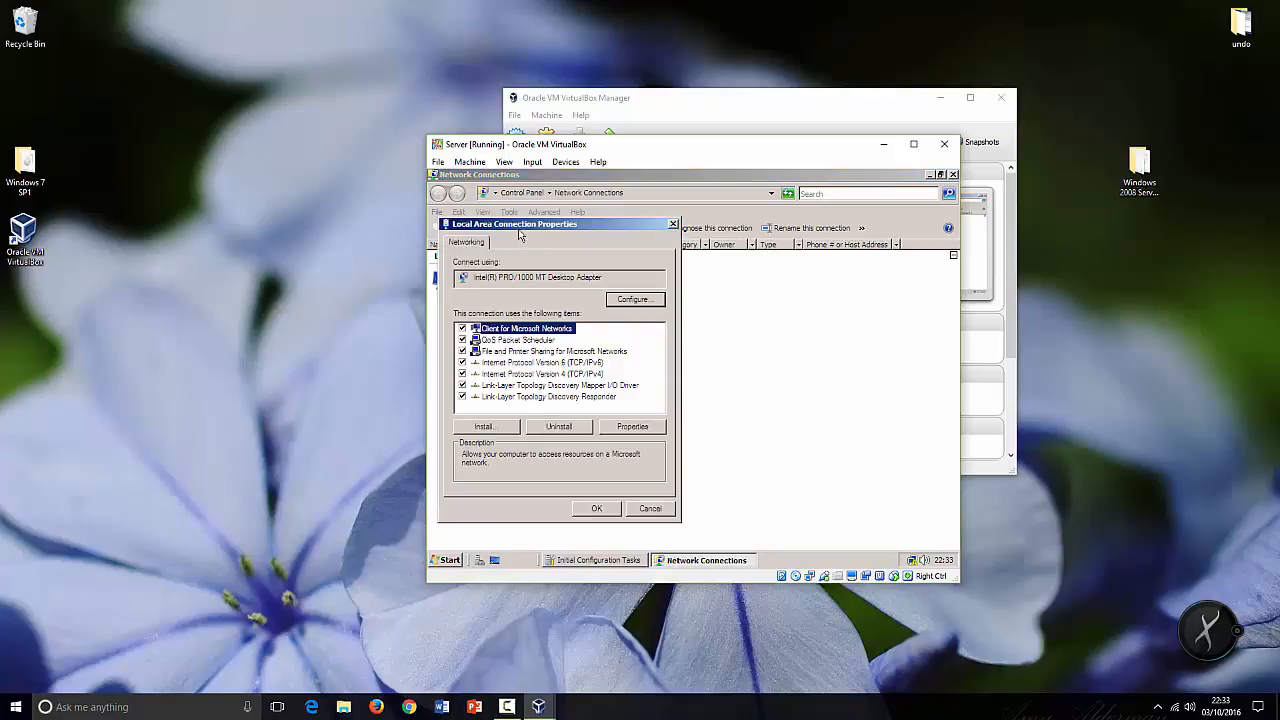
drag(519, 232, 590, 218)
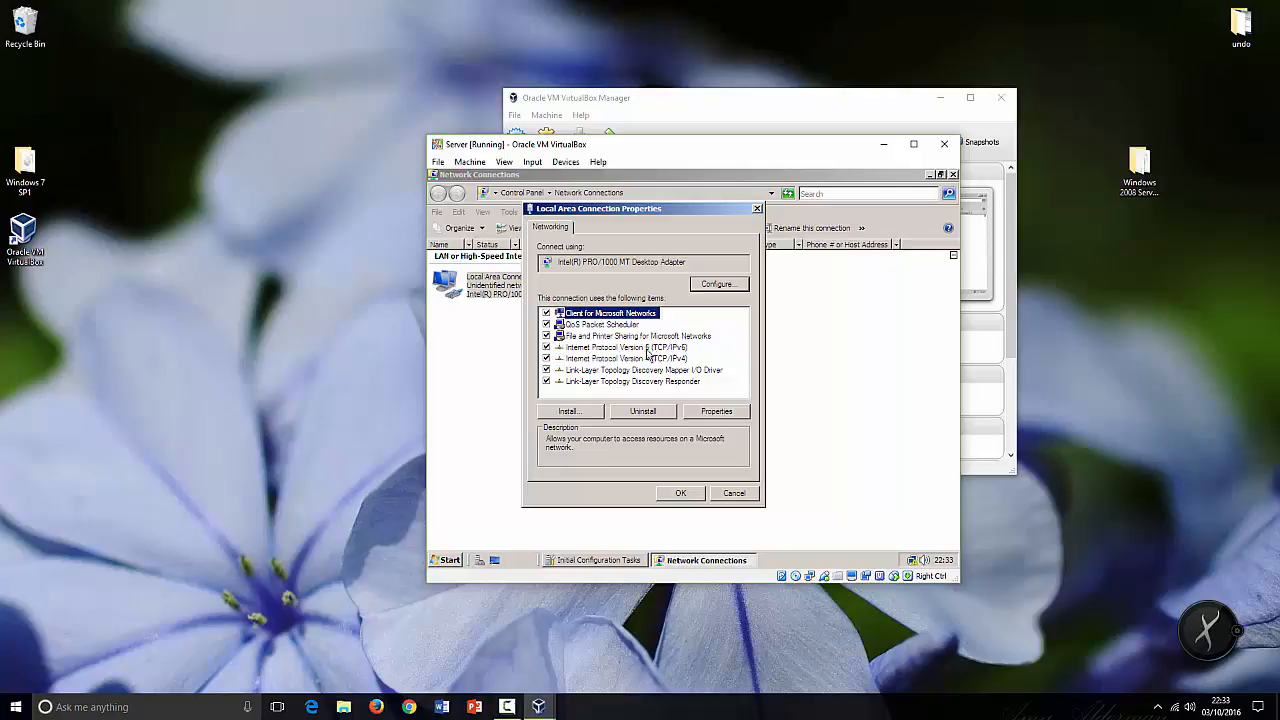
click(546, 348)
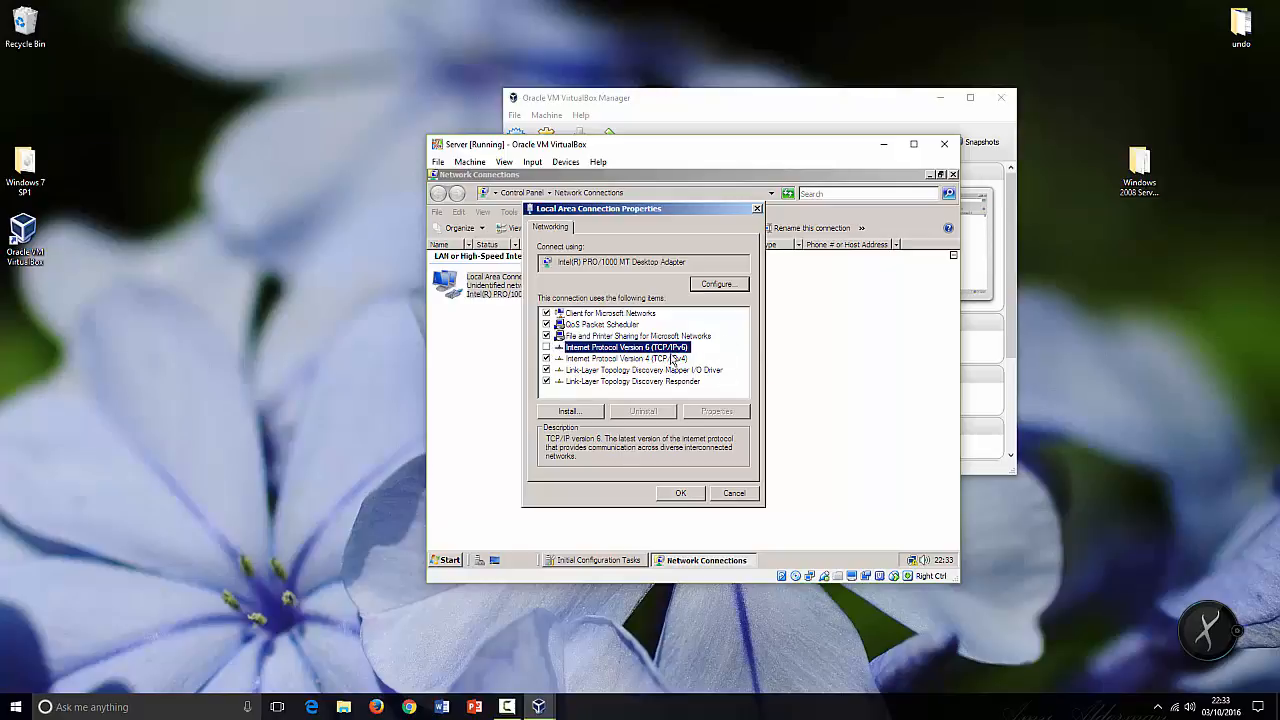
Give the connection's Internet Protocol Version 4 a static IP address of 192.168.1.254 with subnet mask 255.255.255.0
click(600, 359)
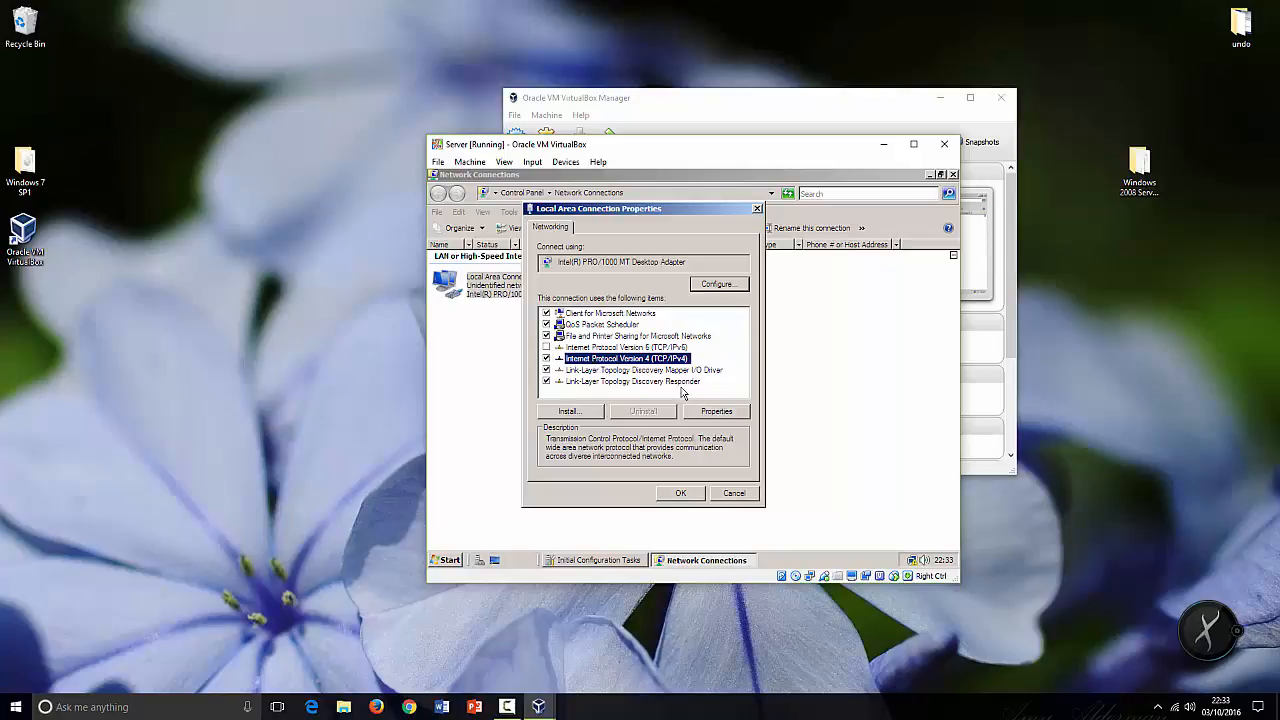
click(713, 413)
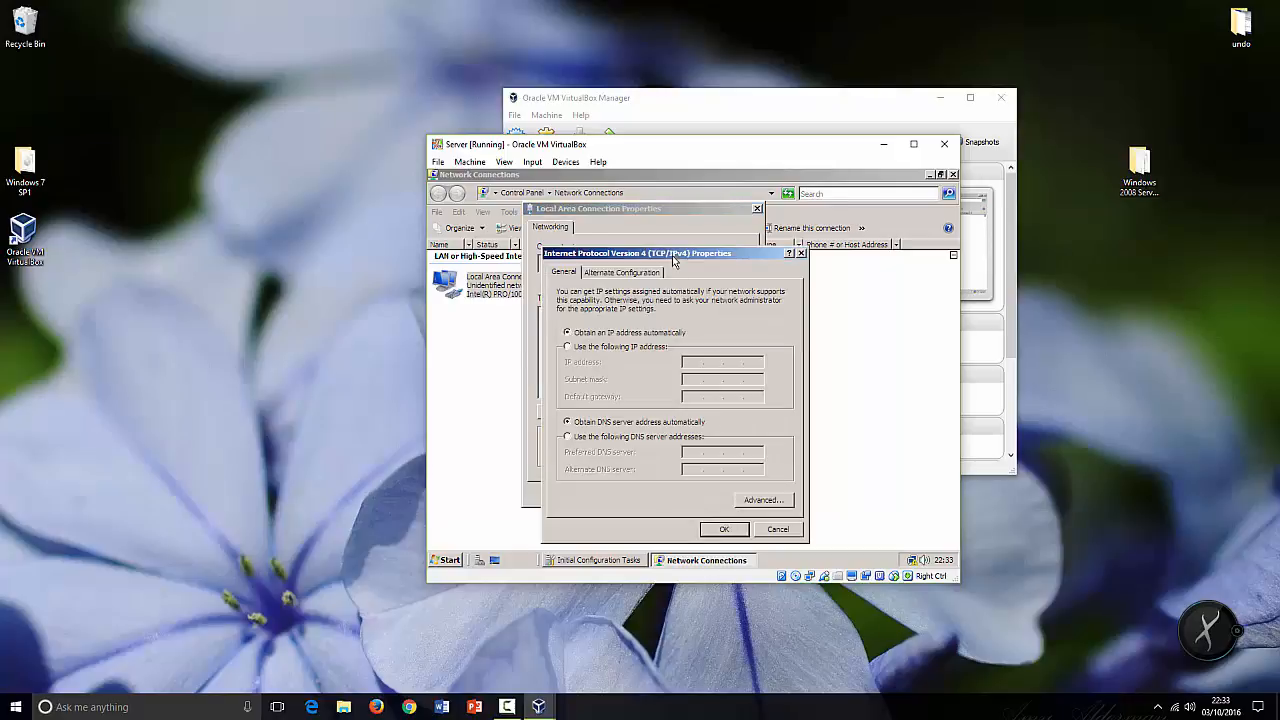
drag(675, 255, 737, 241)
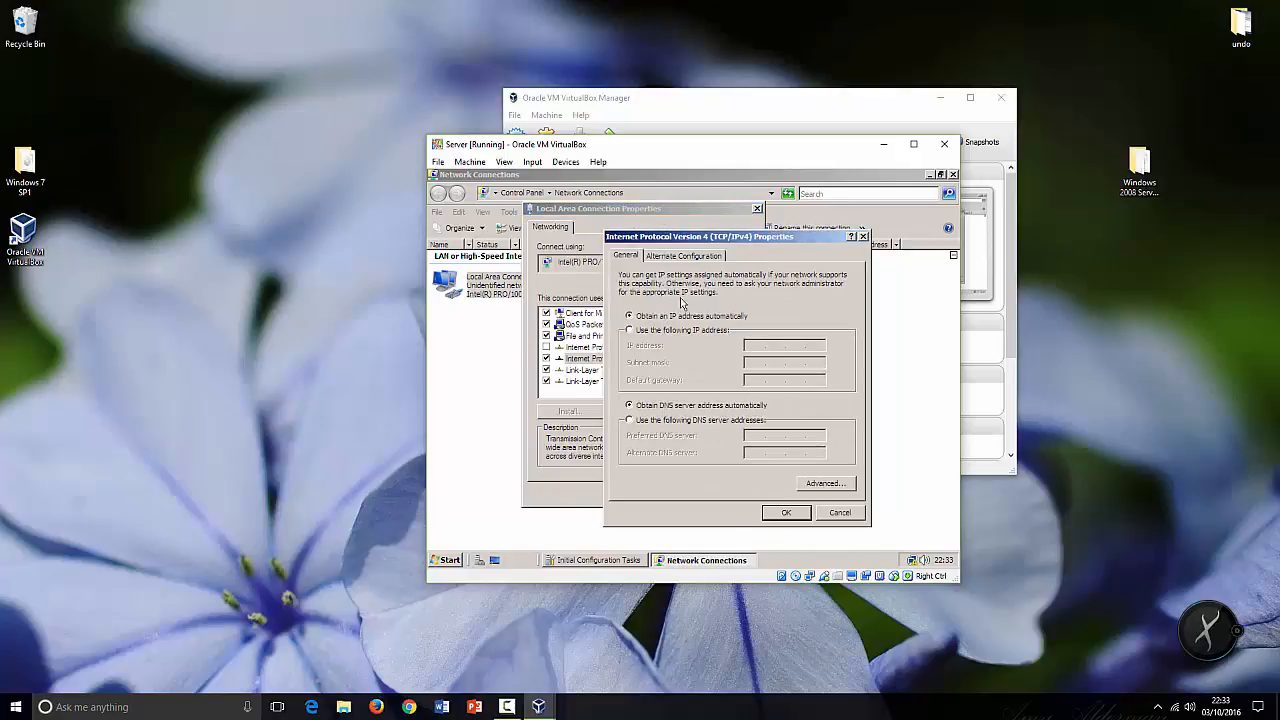
click(630, 331)
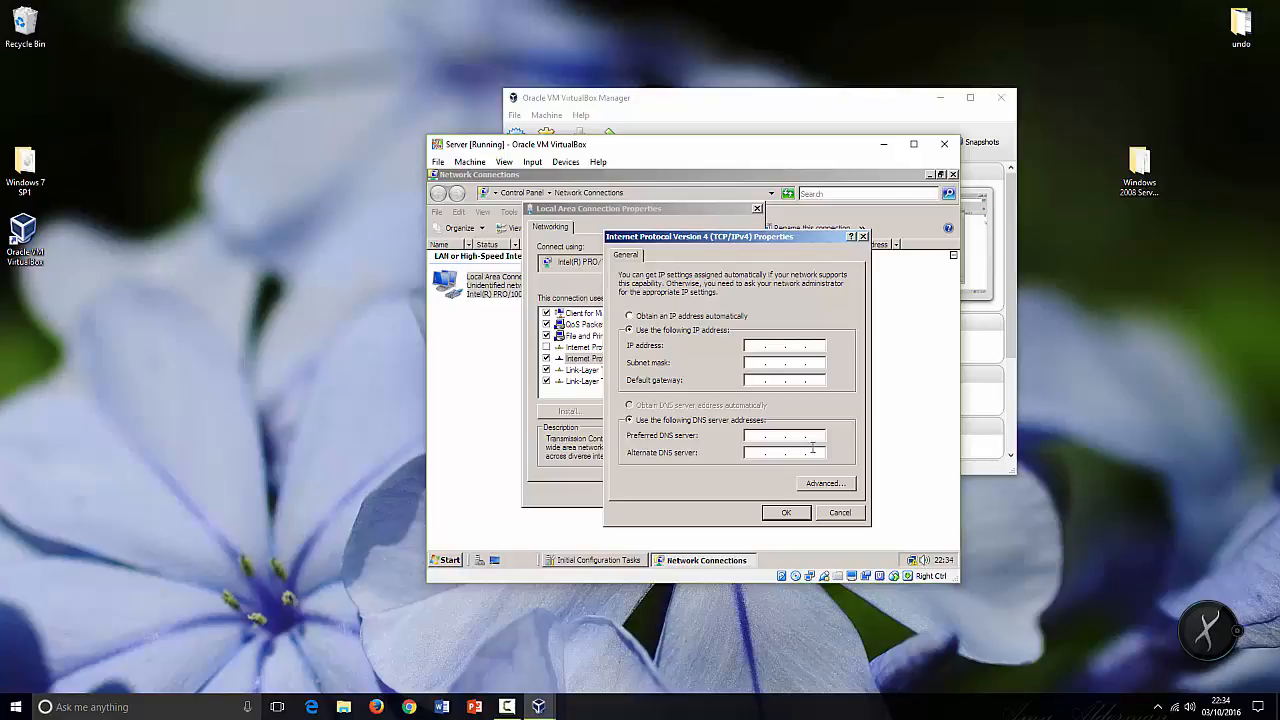
text(192.168.1.254)
click(757, 362)
drag(745, 345, 773, 347)
click(796, 345)
drag(807, 345, 830, 346)
Set the default gateway to 192.168.1.1, preferred DNS to 192.168.1.254 and alternate DNS to 127.0.0.1, apply the settings and close Network Connections
click(755, 380)
text(2.1)
click(825, 345)
text(4)
key(Tab)
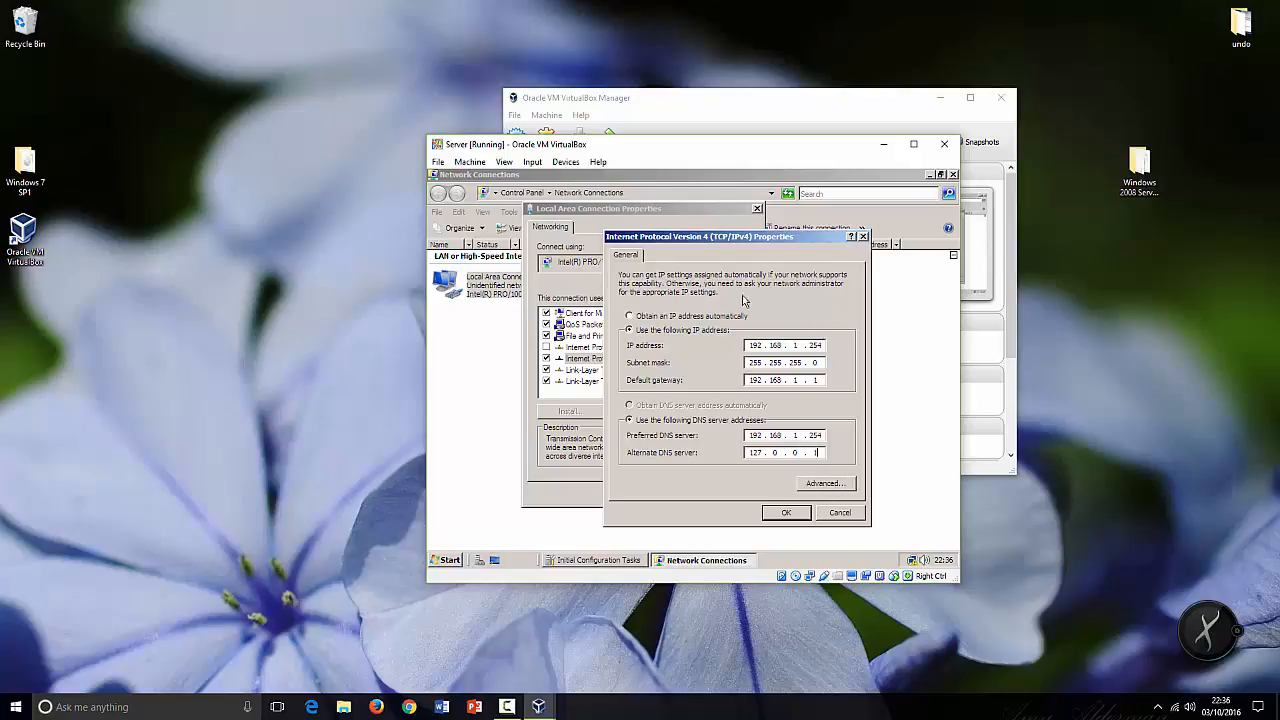
click(787, 514)
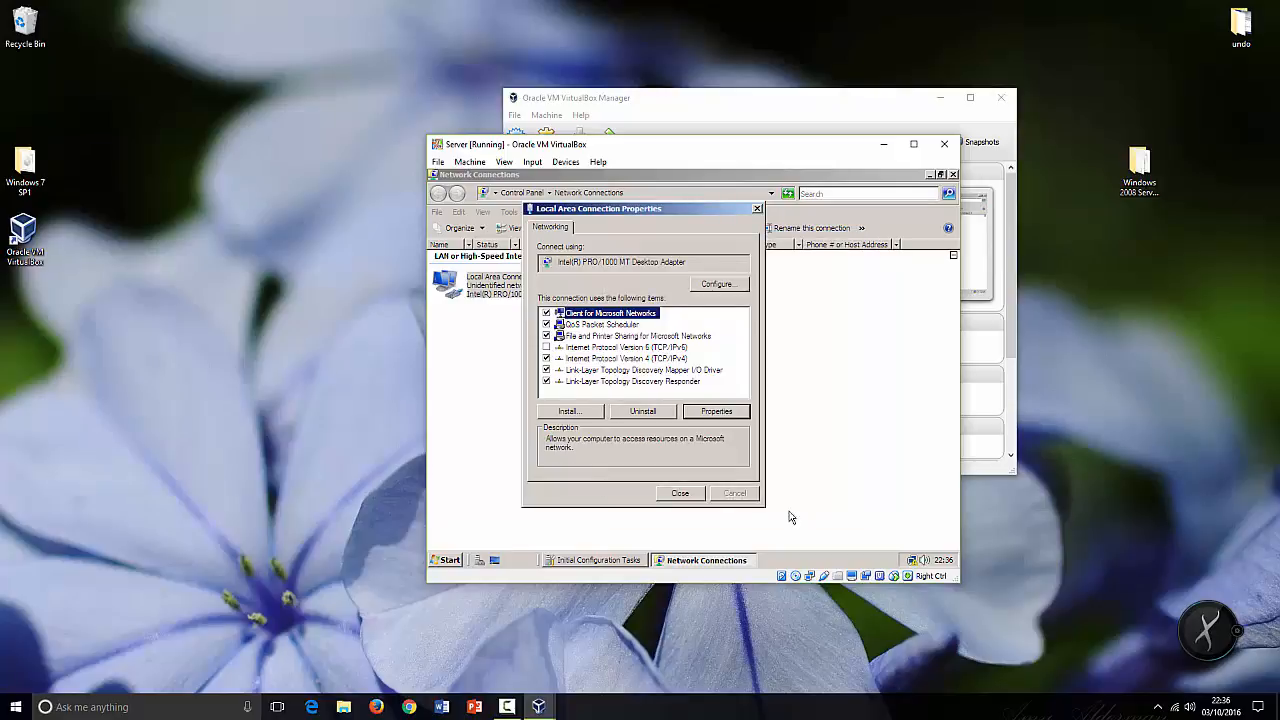
click(683, 497)
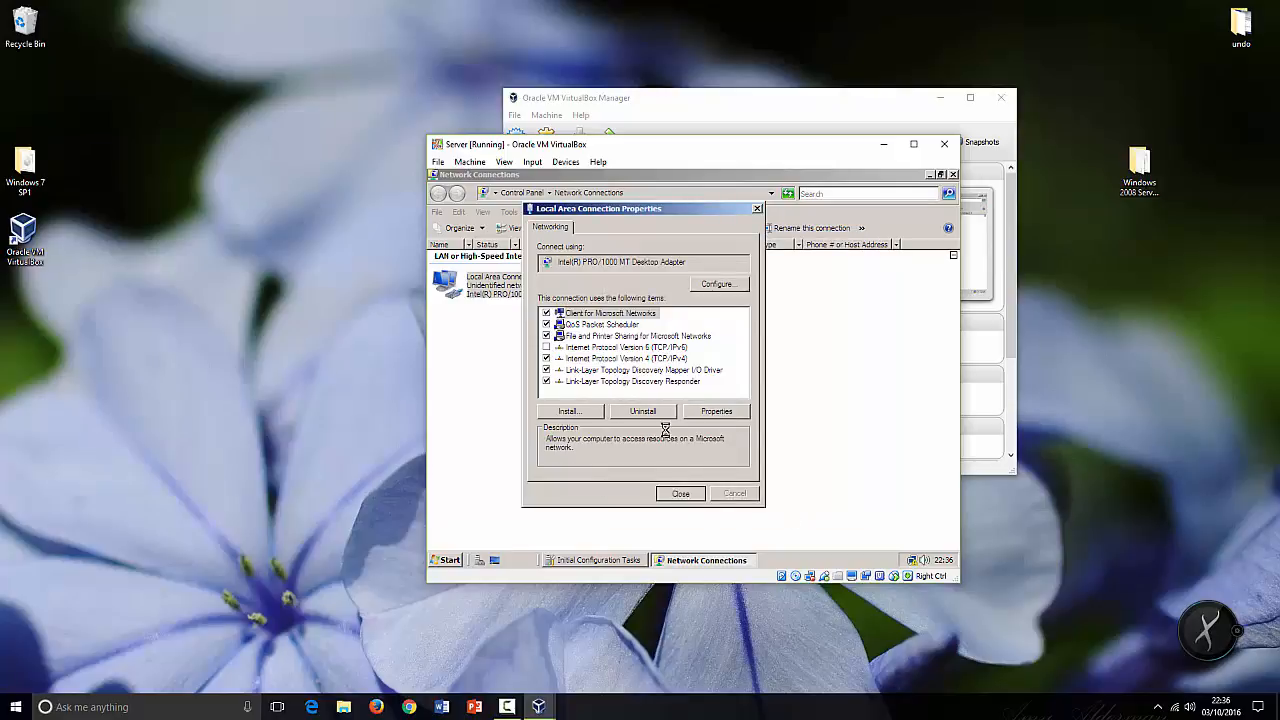
click(953, 174)
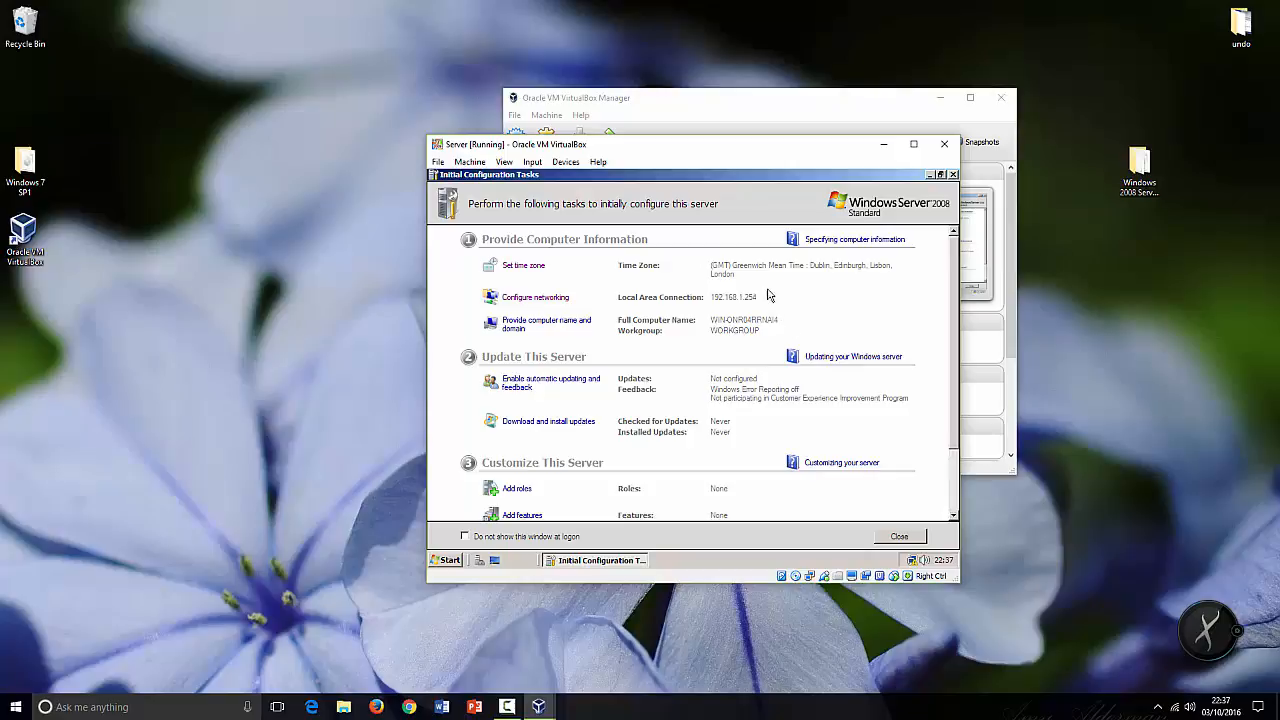
Open the computer name and domain settings from Initial Configuration Tasks and enter Server as the computer name
click(559, 328)
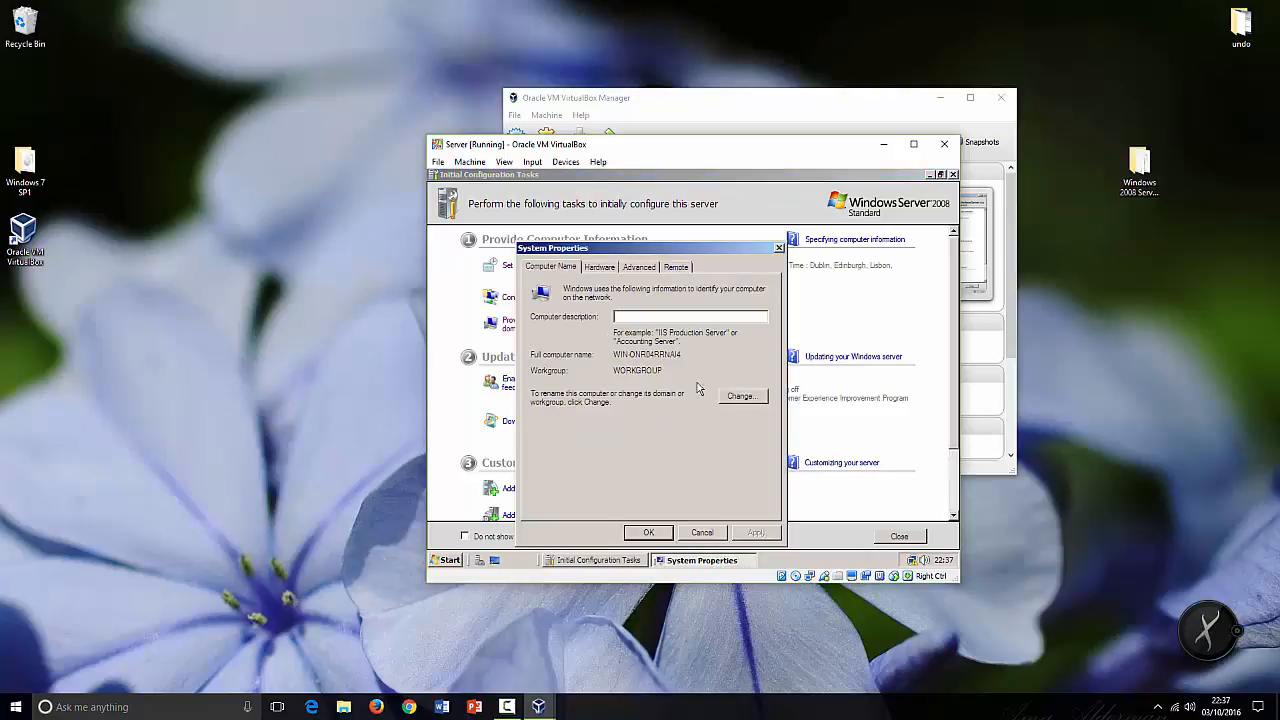
click(740, 397)
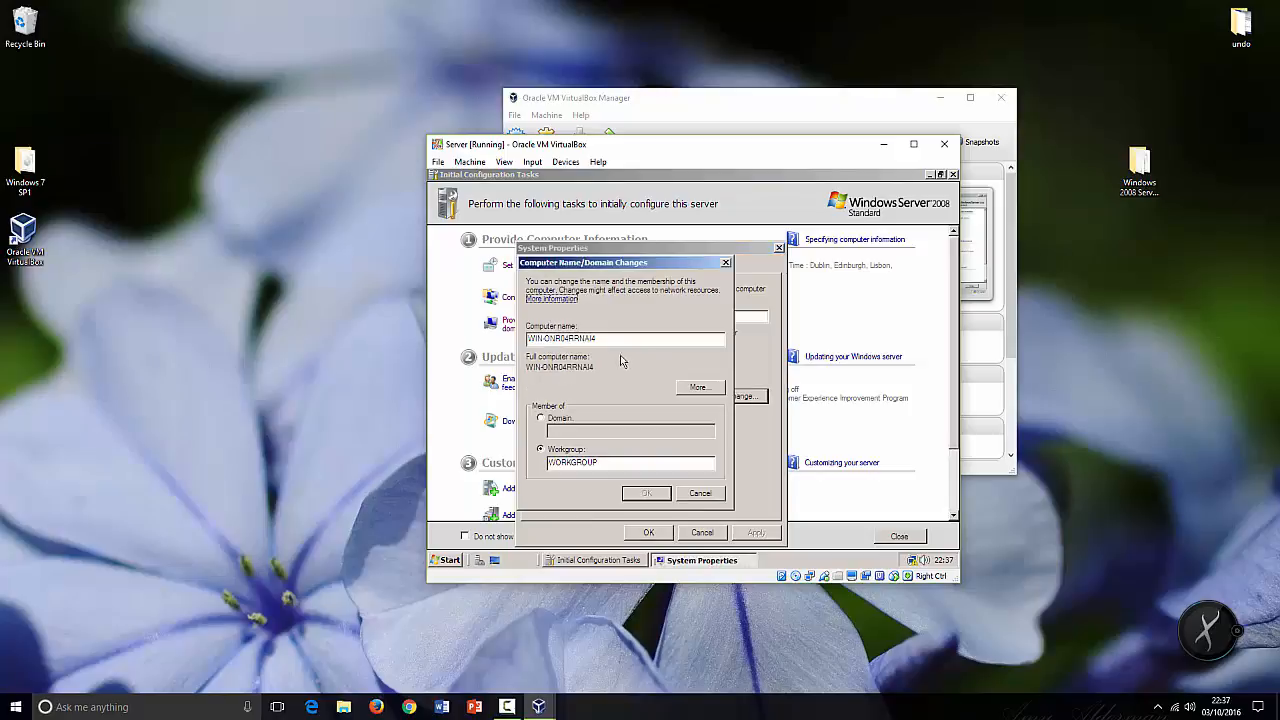
drag(610, 340, 520, 341)
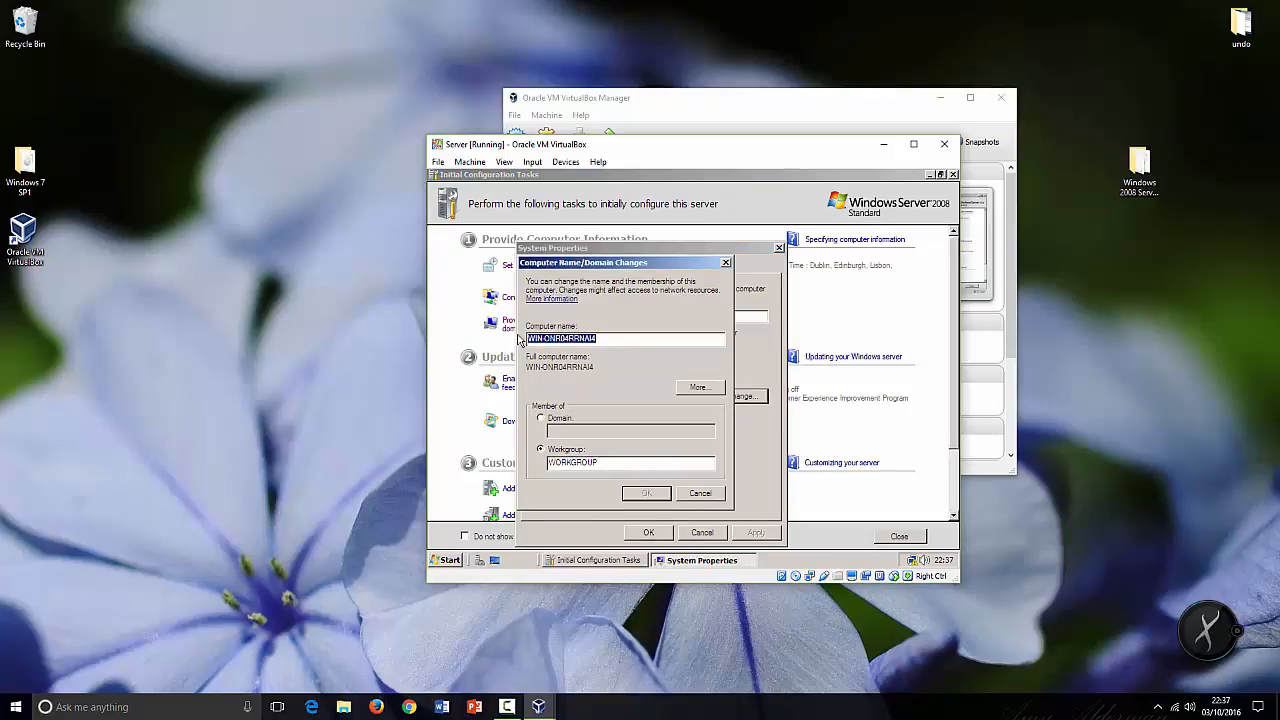
text(Server)
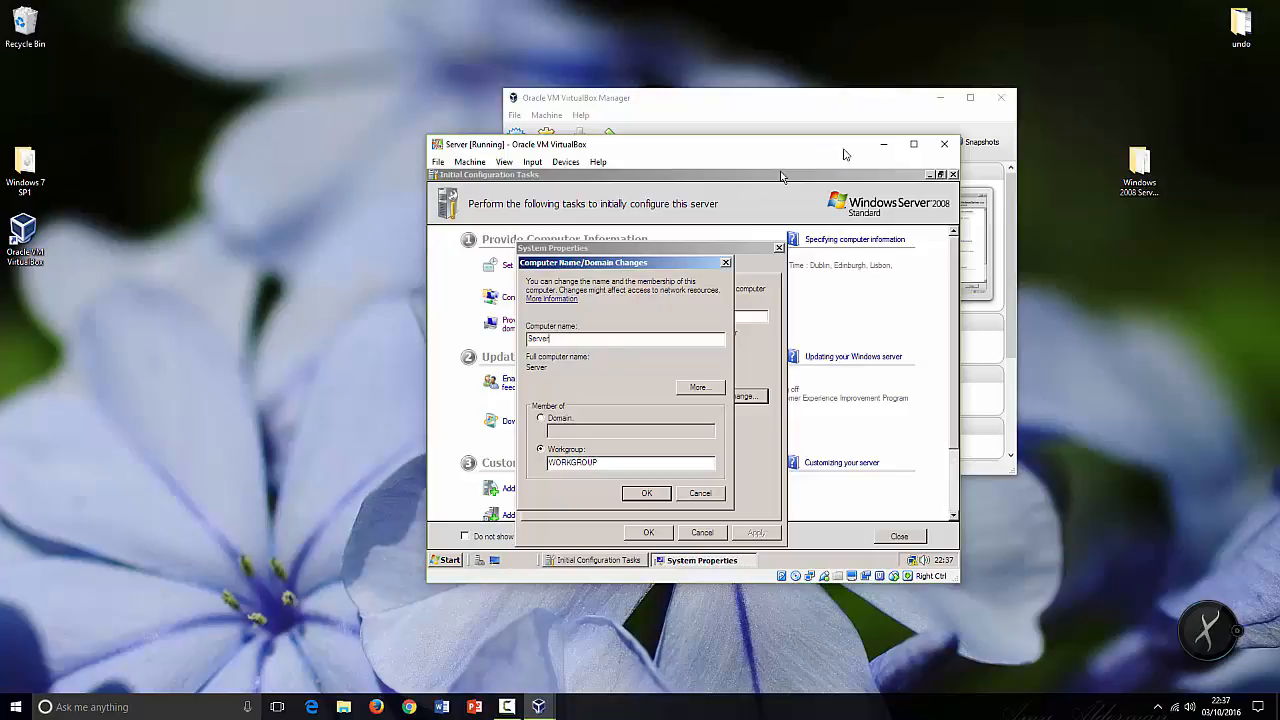
Compare the new computer name with the virtual machine's name in VirtualBox Manager, and return to the server window
click(728, 128)
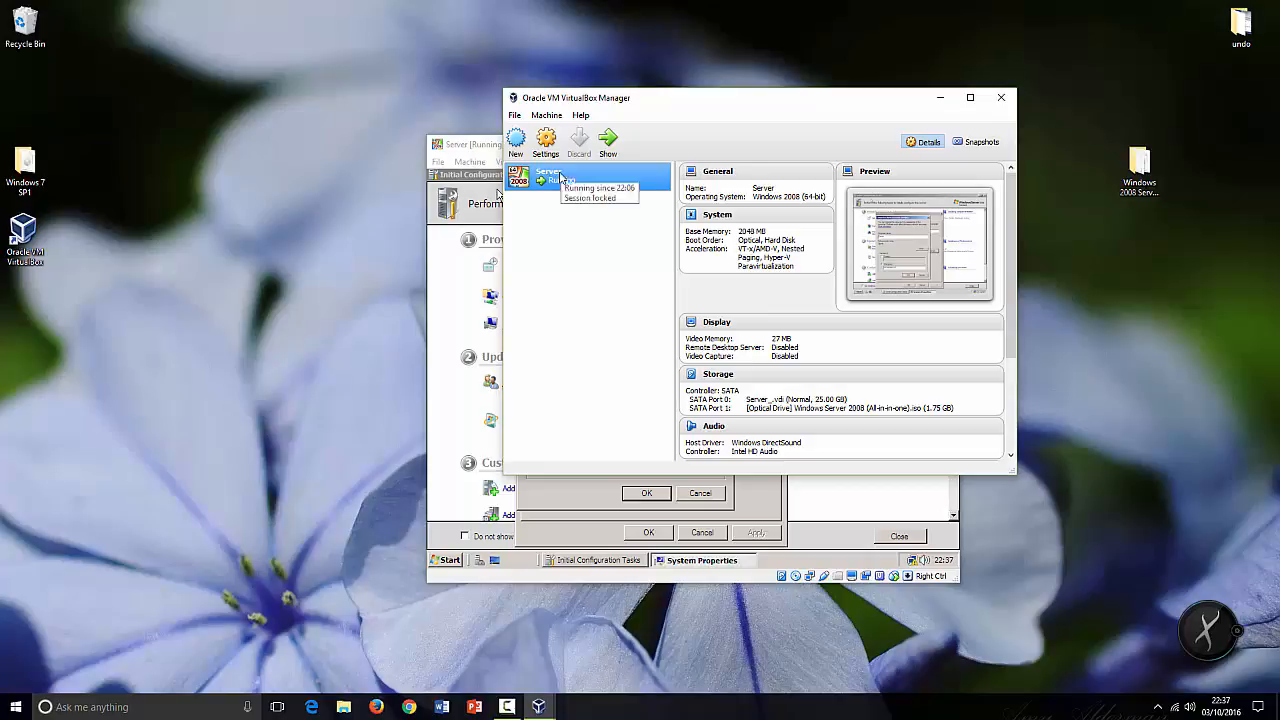
click(485, 150)
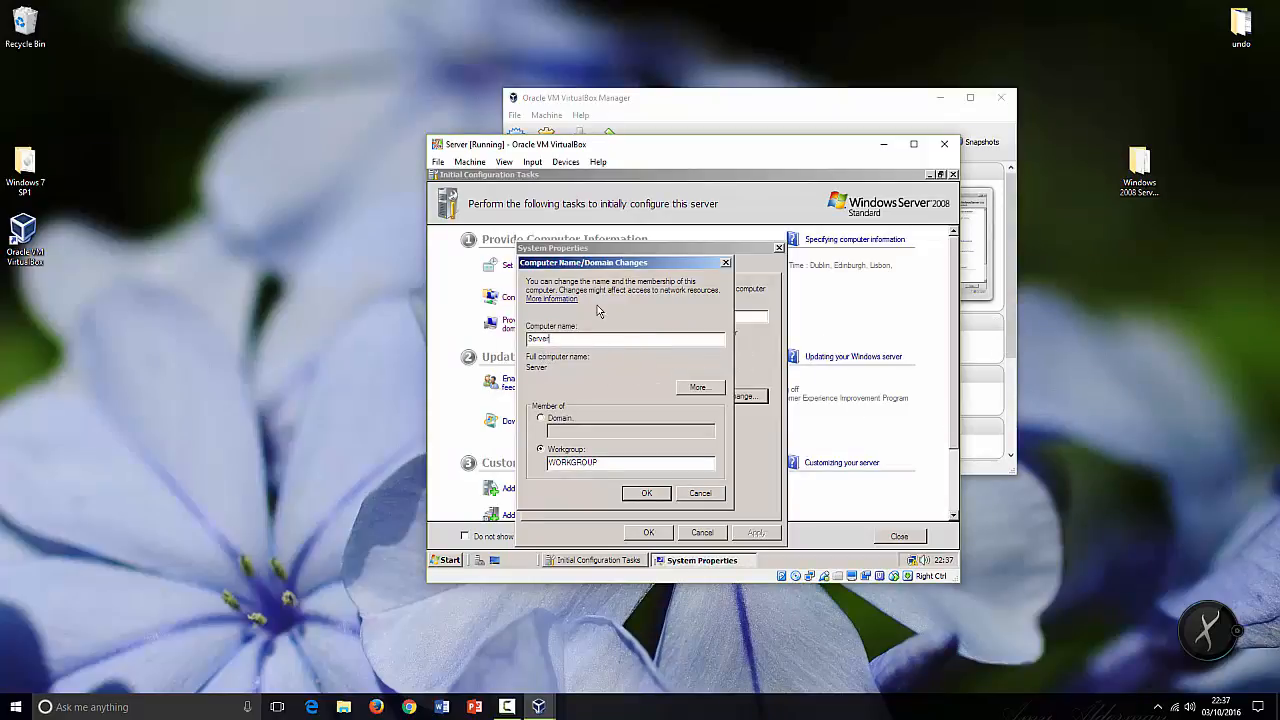
drag(556, 339, 515, 339)
click(651, 98)
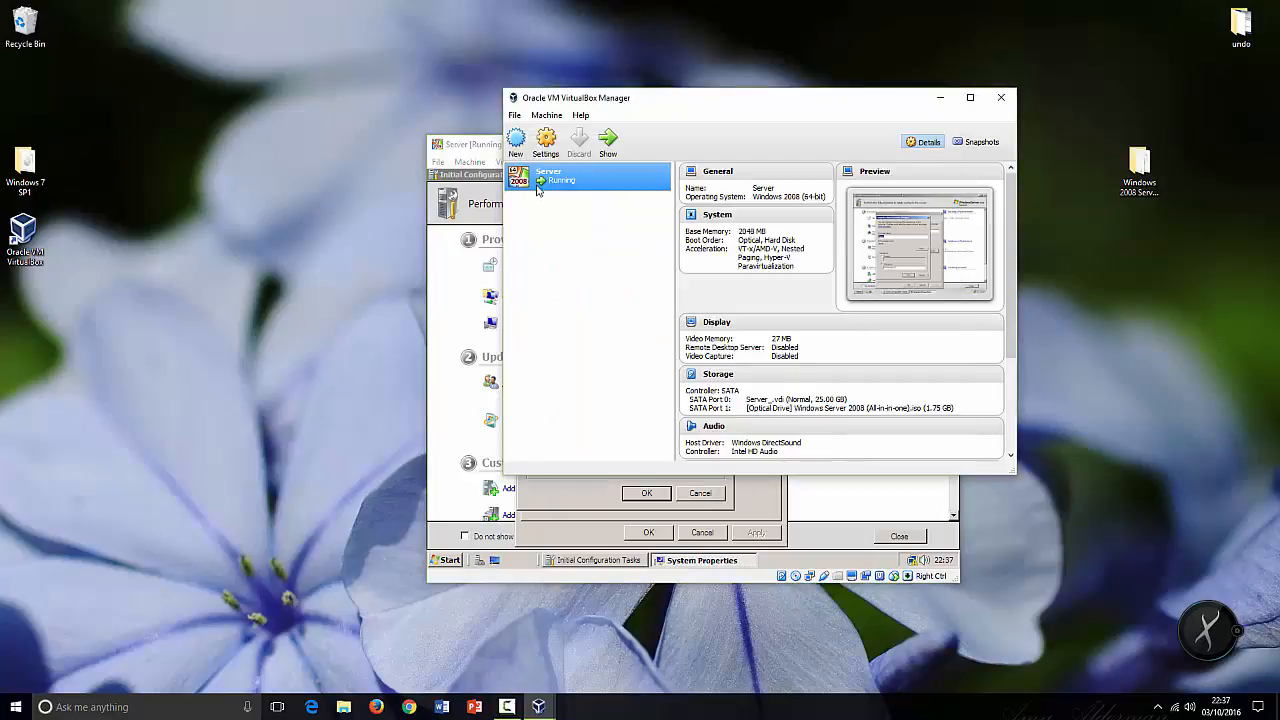
click(466, 150)
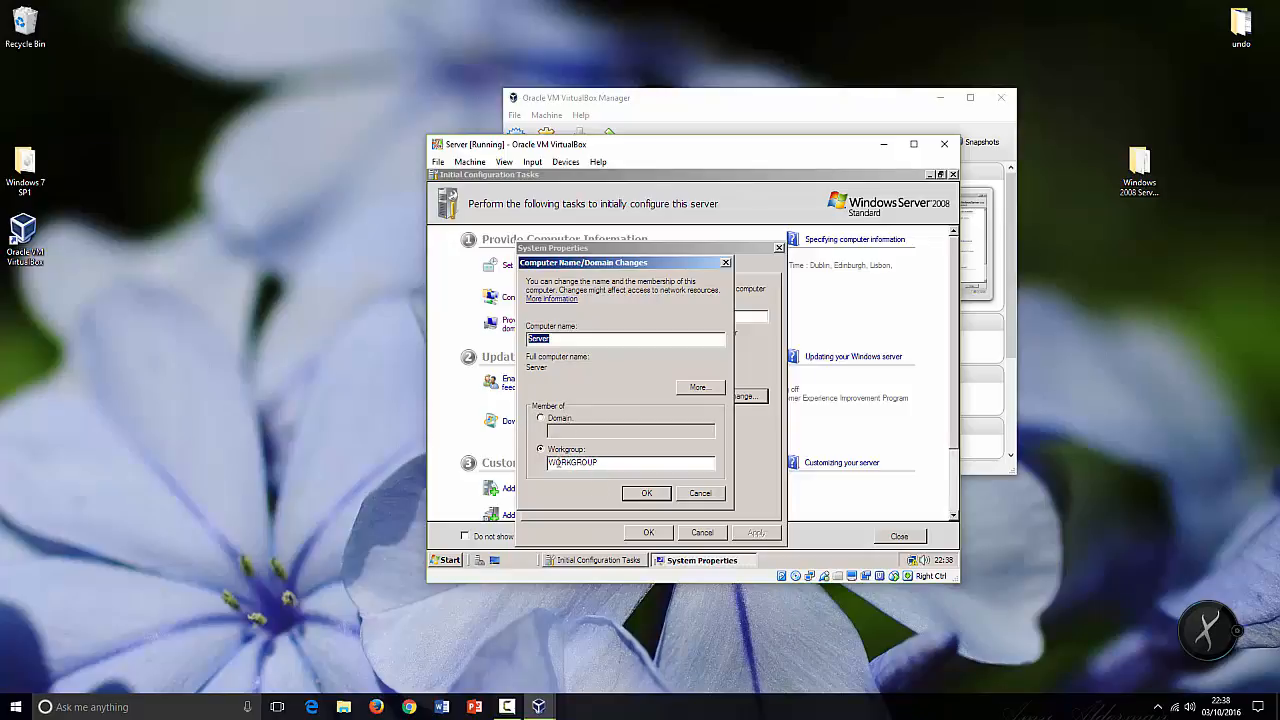
Confirm the computer name change, close System Properties and restart the server
click(652, 494)
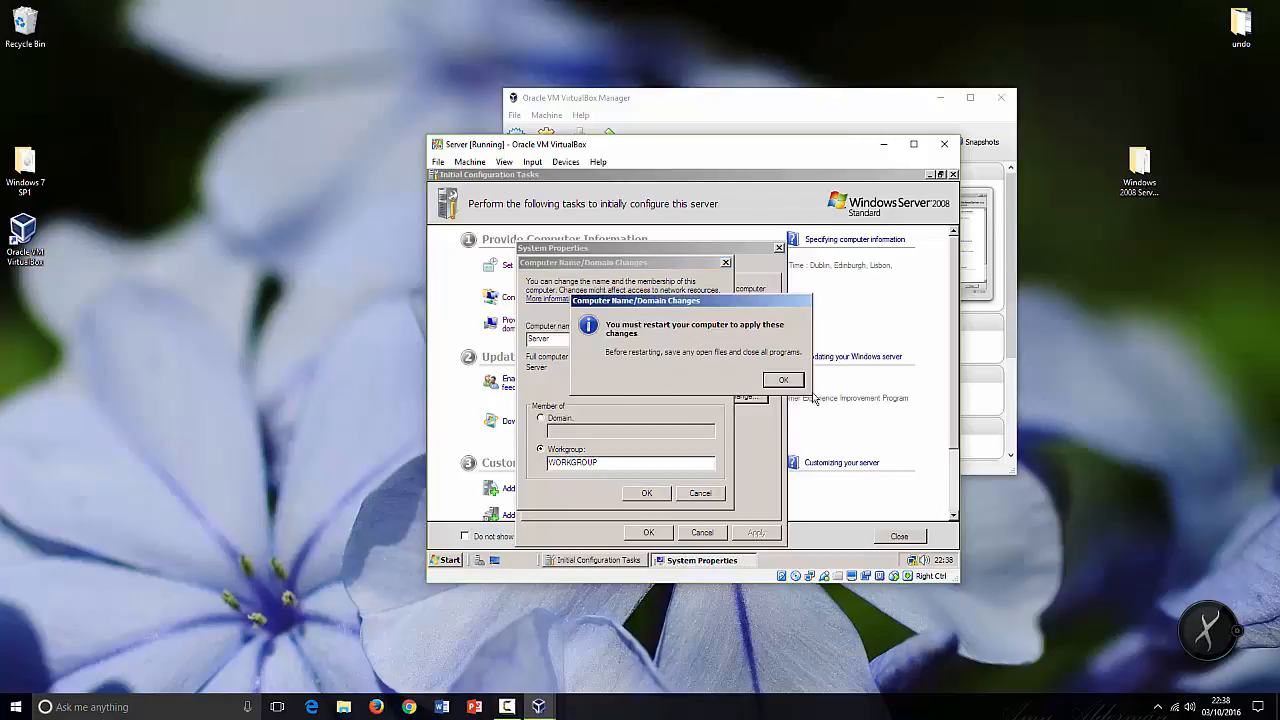
click(783, 381)
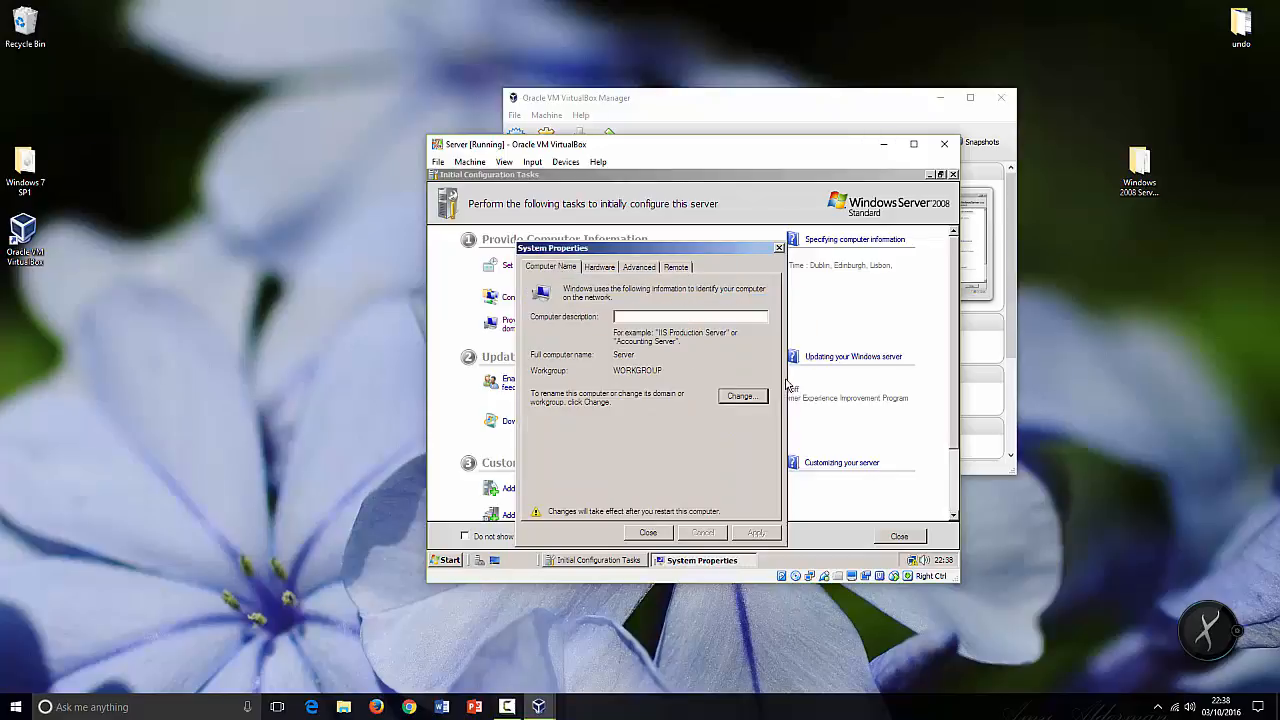
click(653, 537)
click(705, 381)
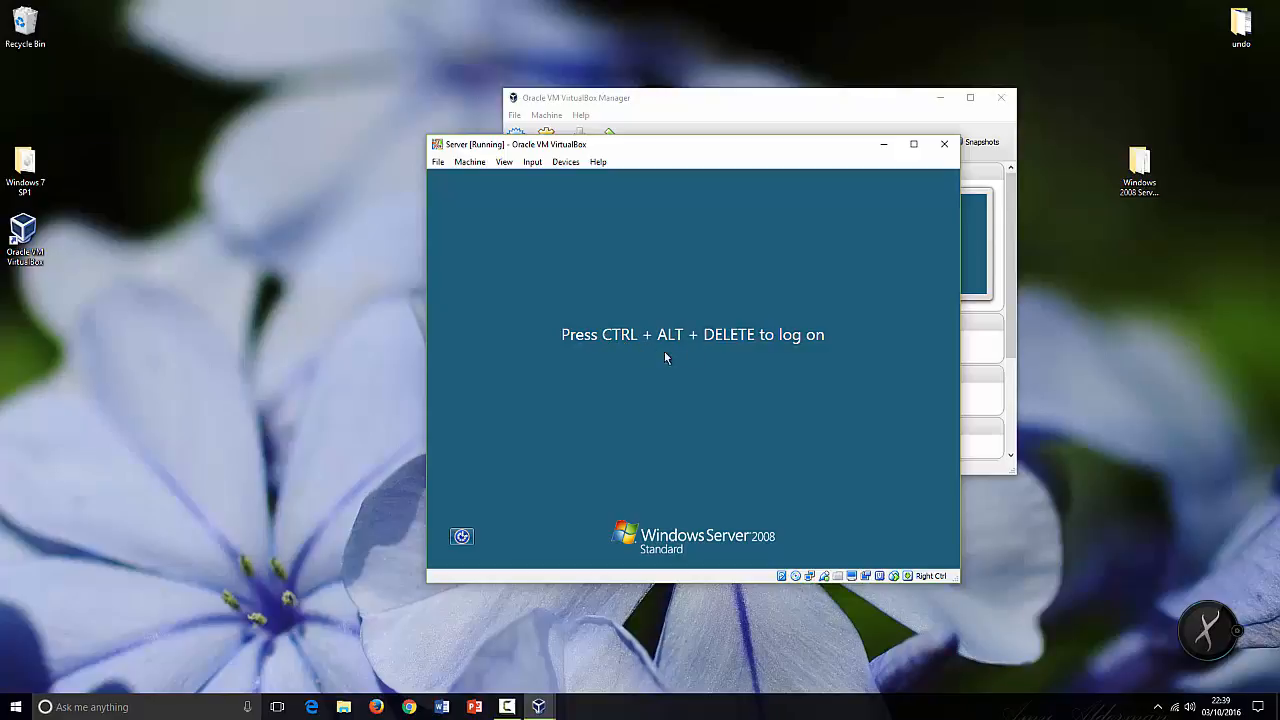
click(533, 163)
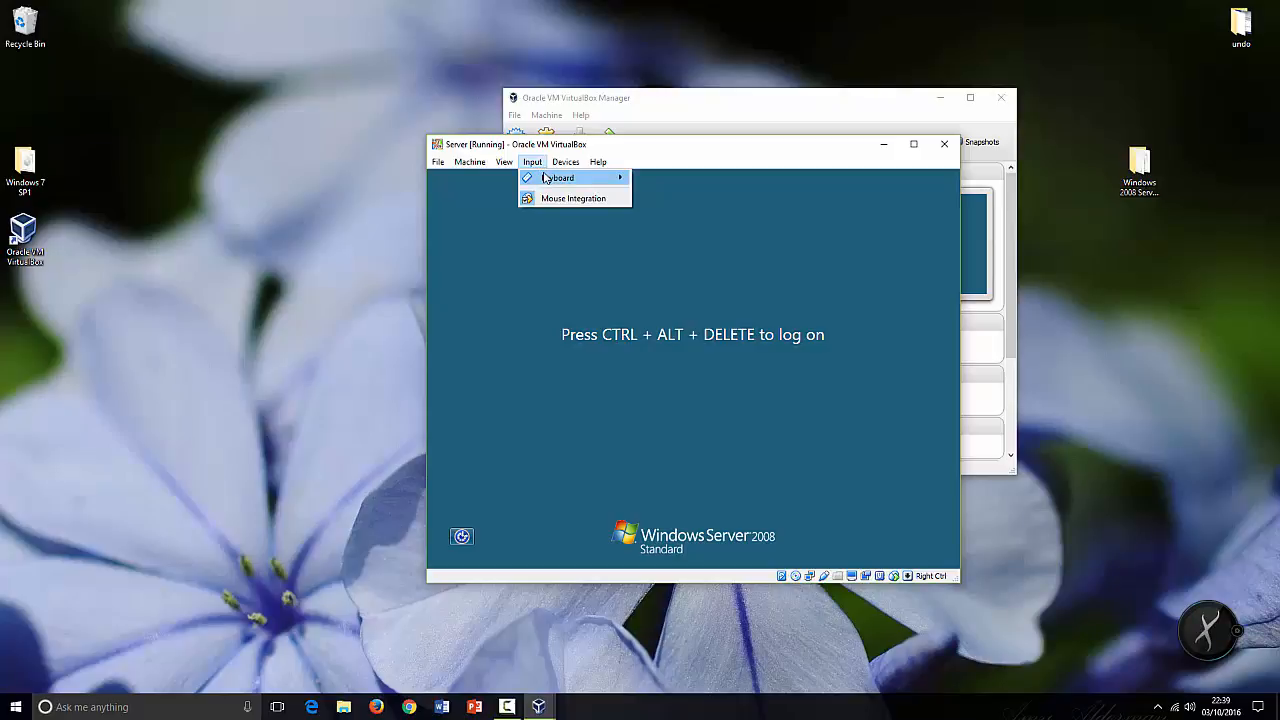
mouse_move(546, 178)
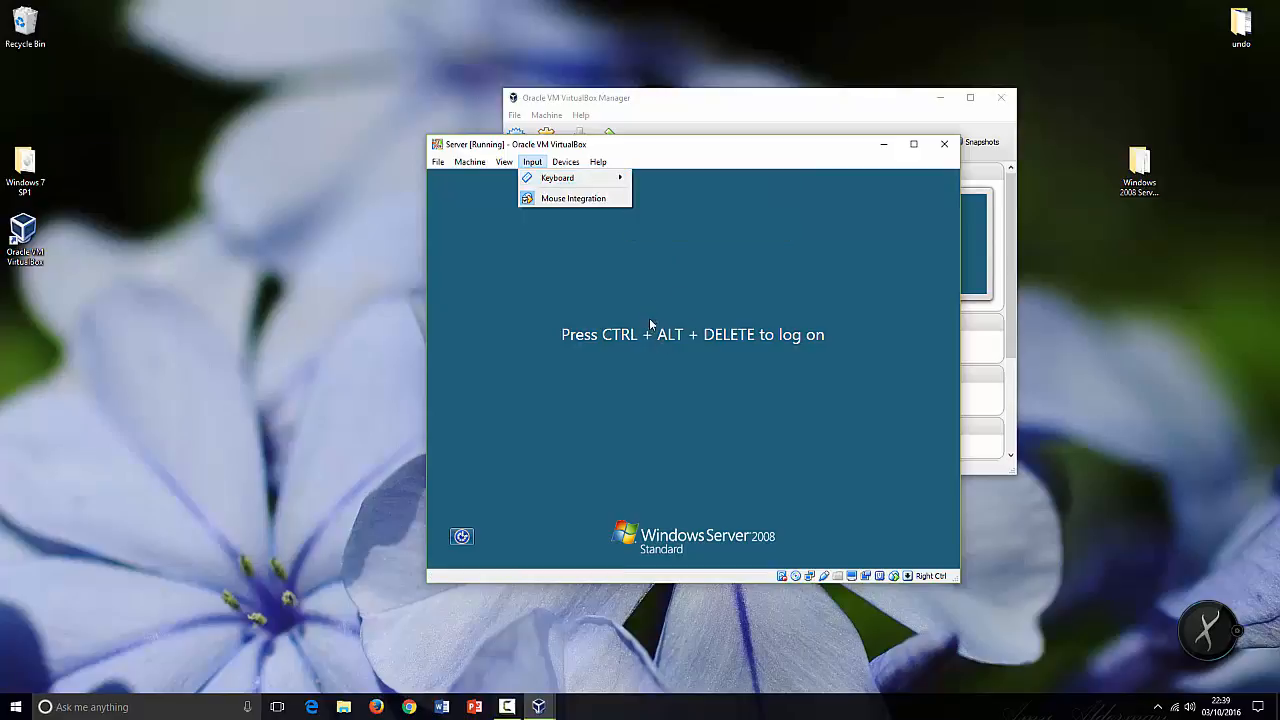
click(332, 422)
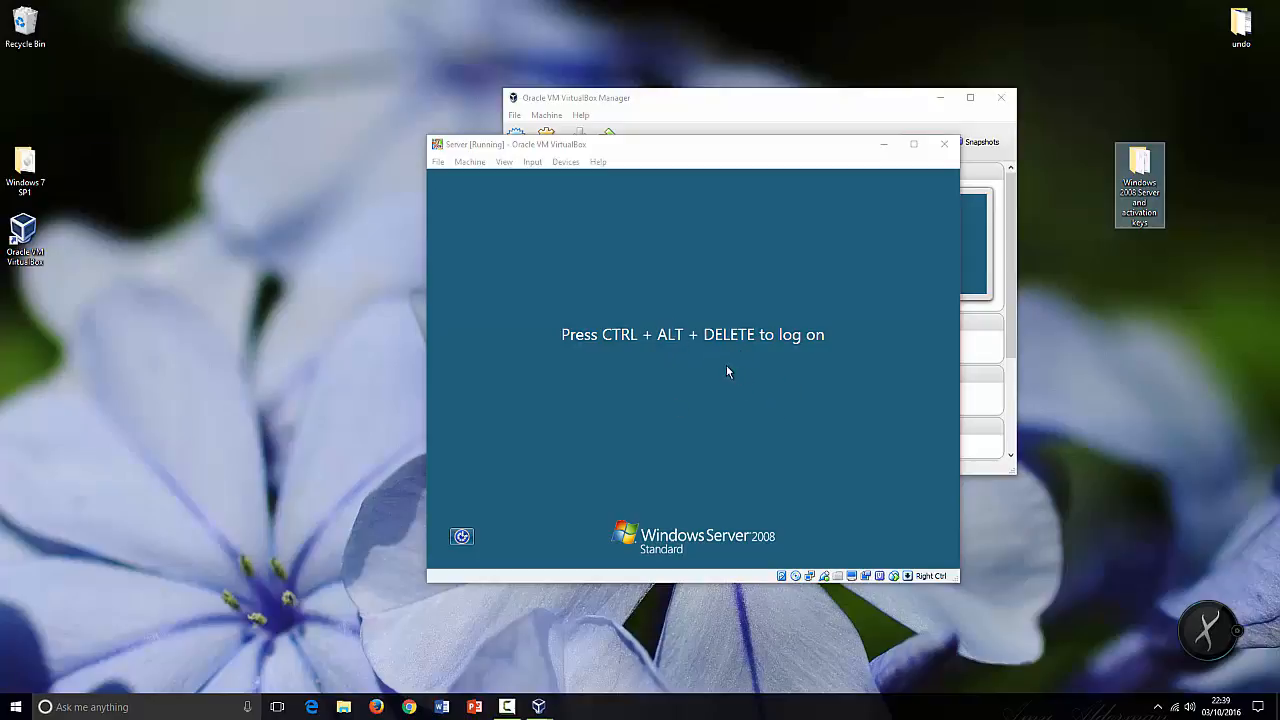
click(532, 161)
mouse_move(556, 178)
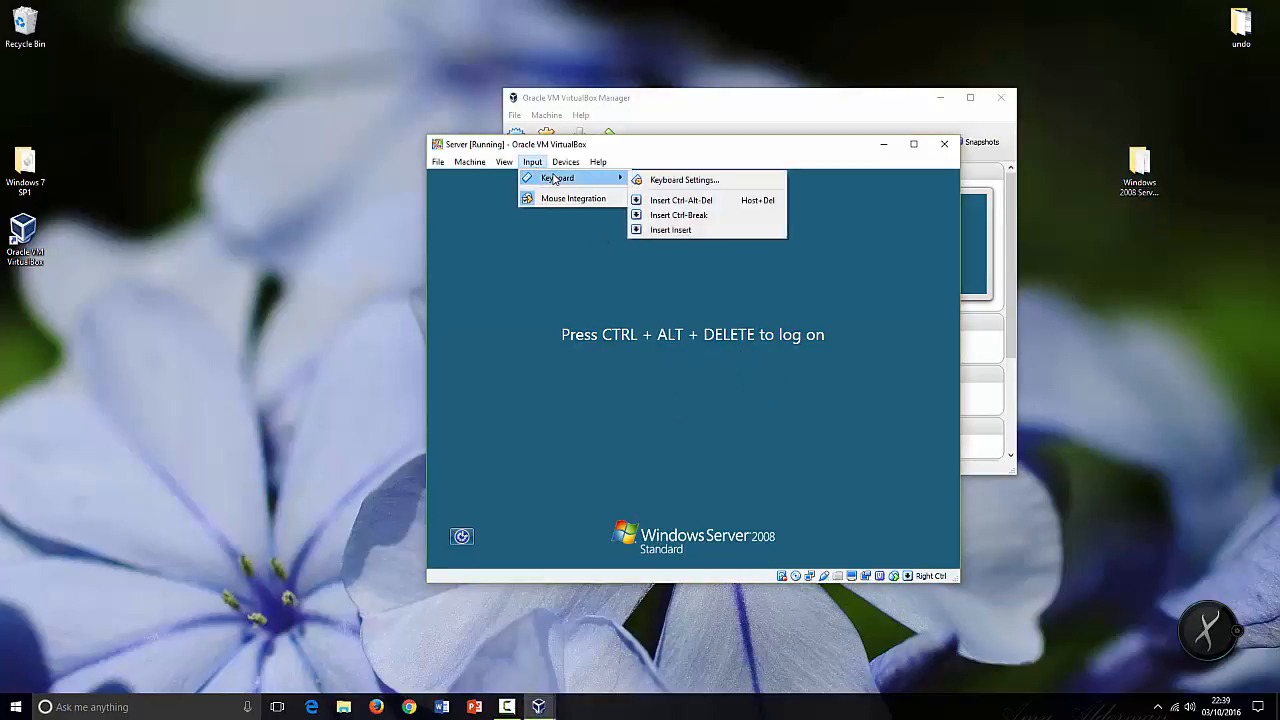
click(738, 410)
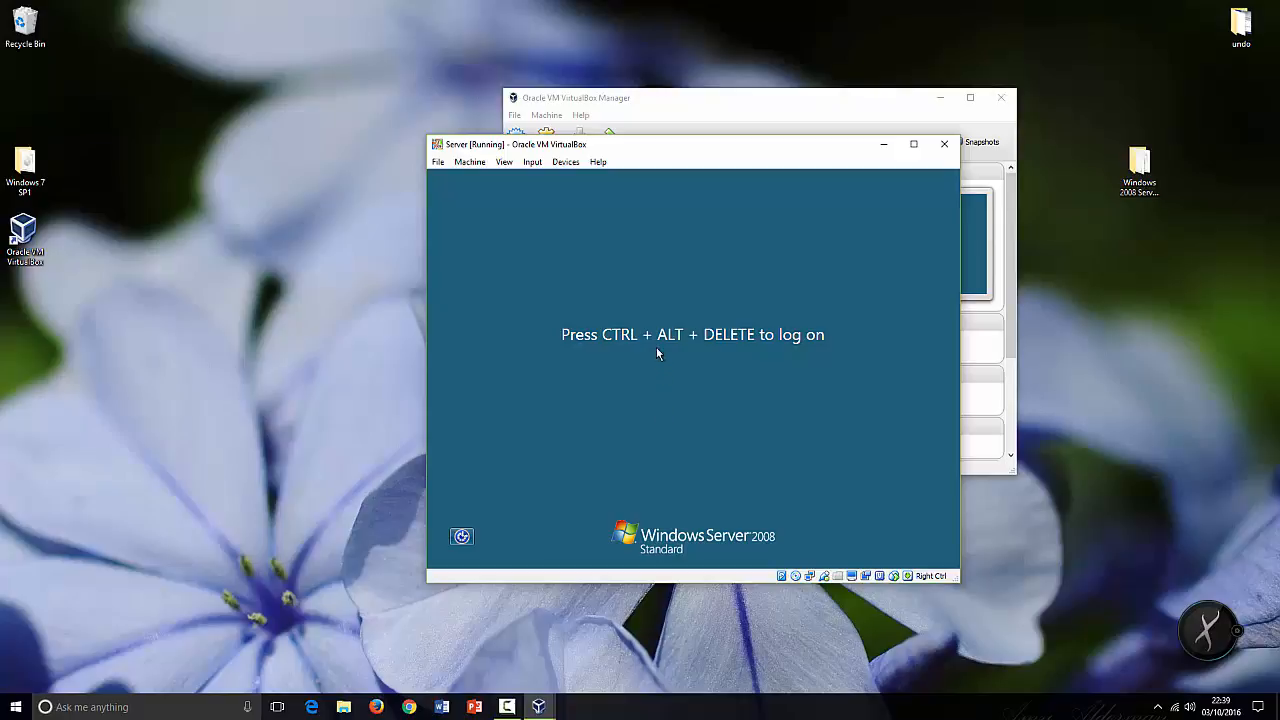
Send Ctrl-Alt-Del to the virtual machine and log on as Administrator by entering the account password
click(533, 163)
mouse_move(558, 179)
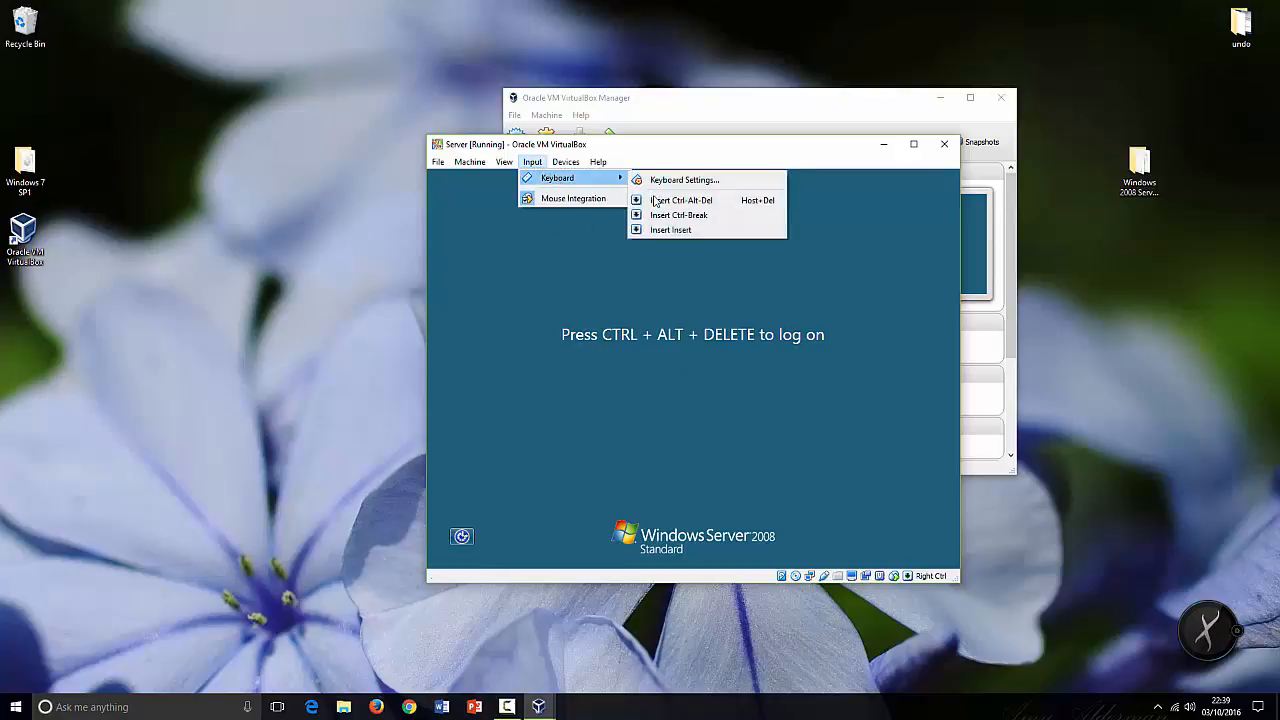
click(659, 201)
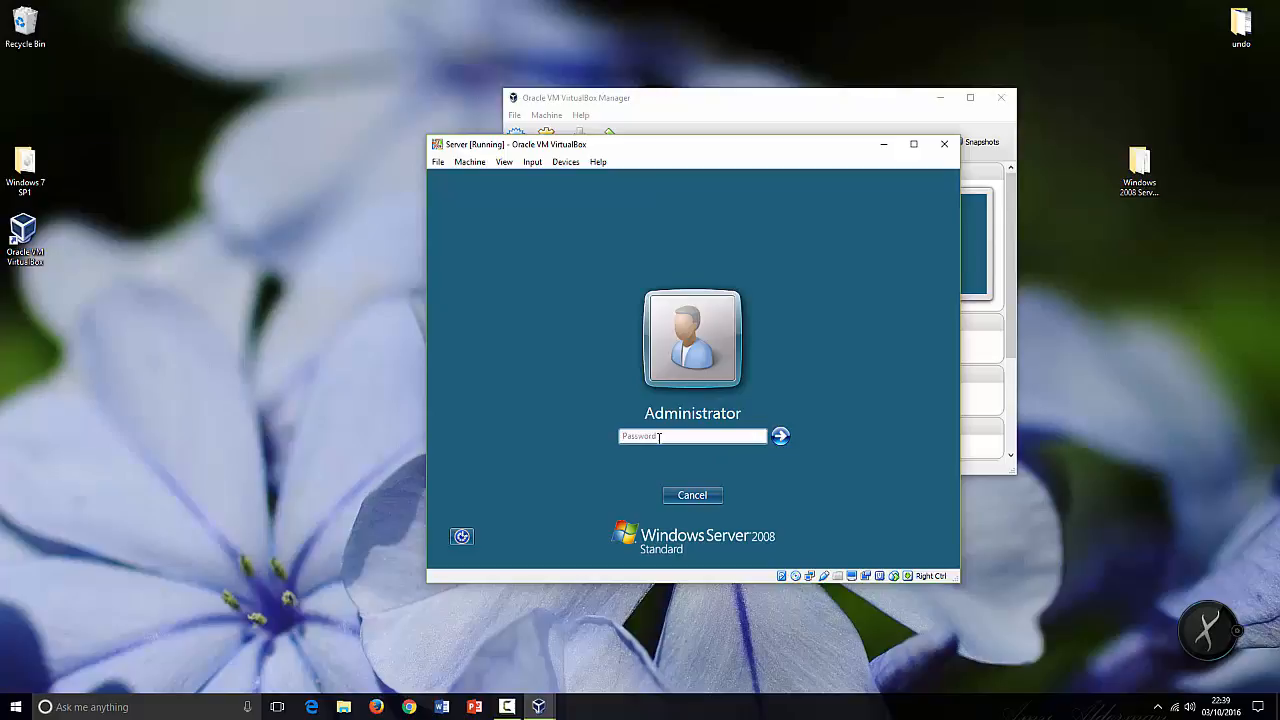
text(••••••••••)
key(Return)
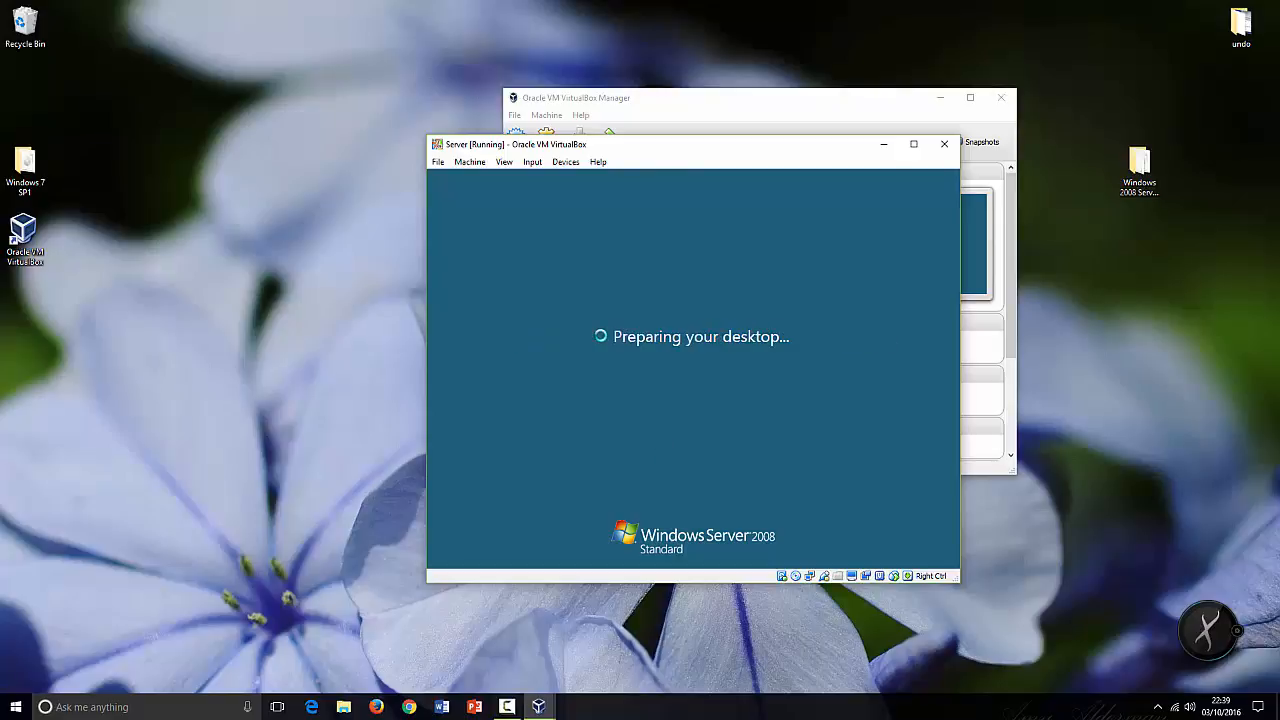